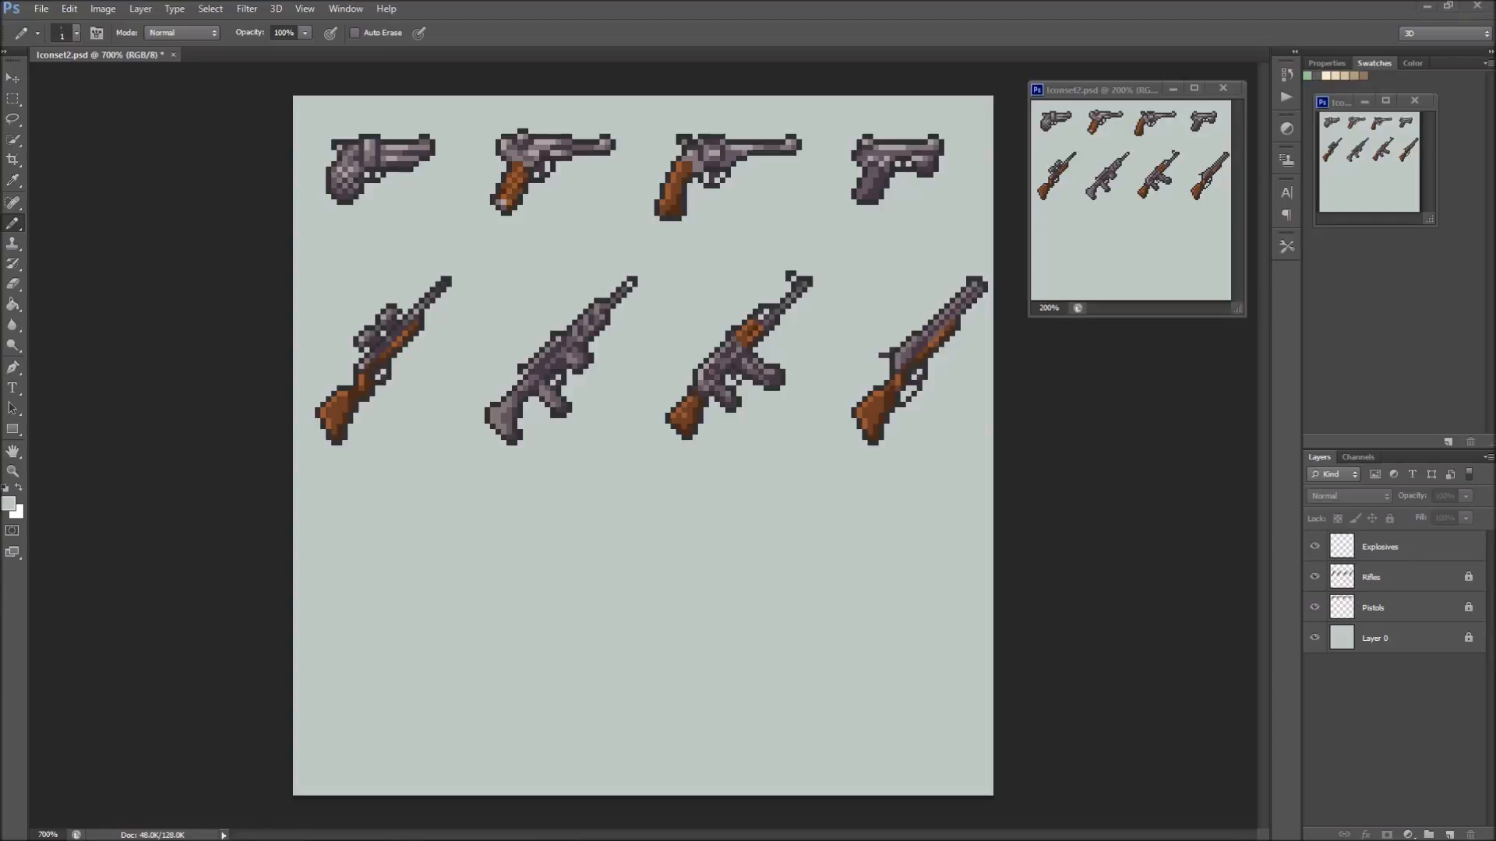
# Activate the Explosives layer and display the pixel grid over the icon sheet
pyautogui.click(1377, 548)
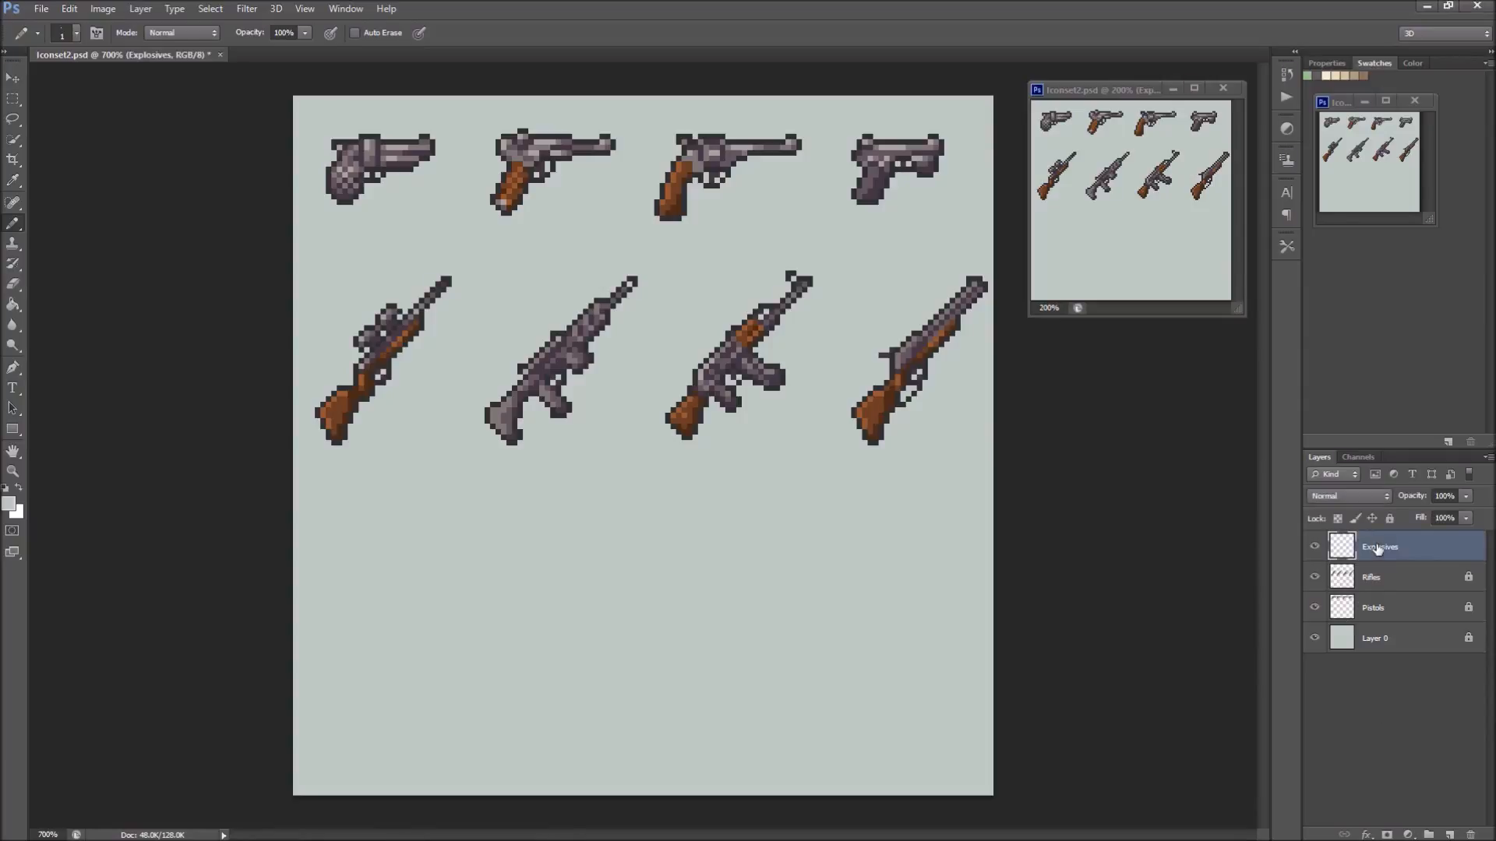
pyautogui.hotkey('ctrl', "'")
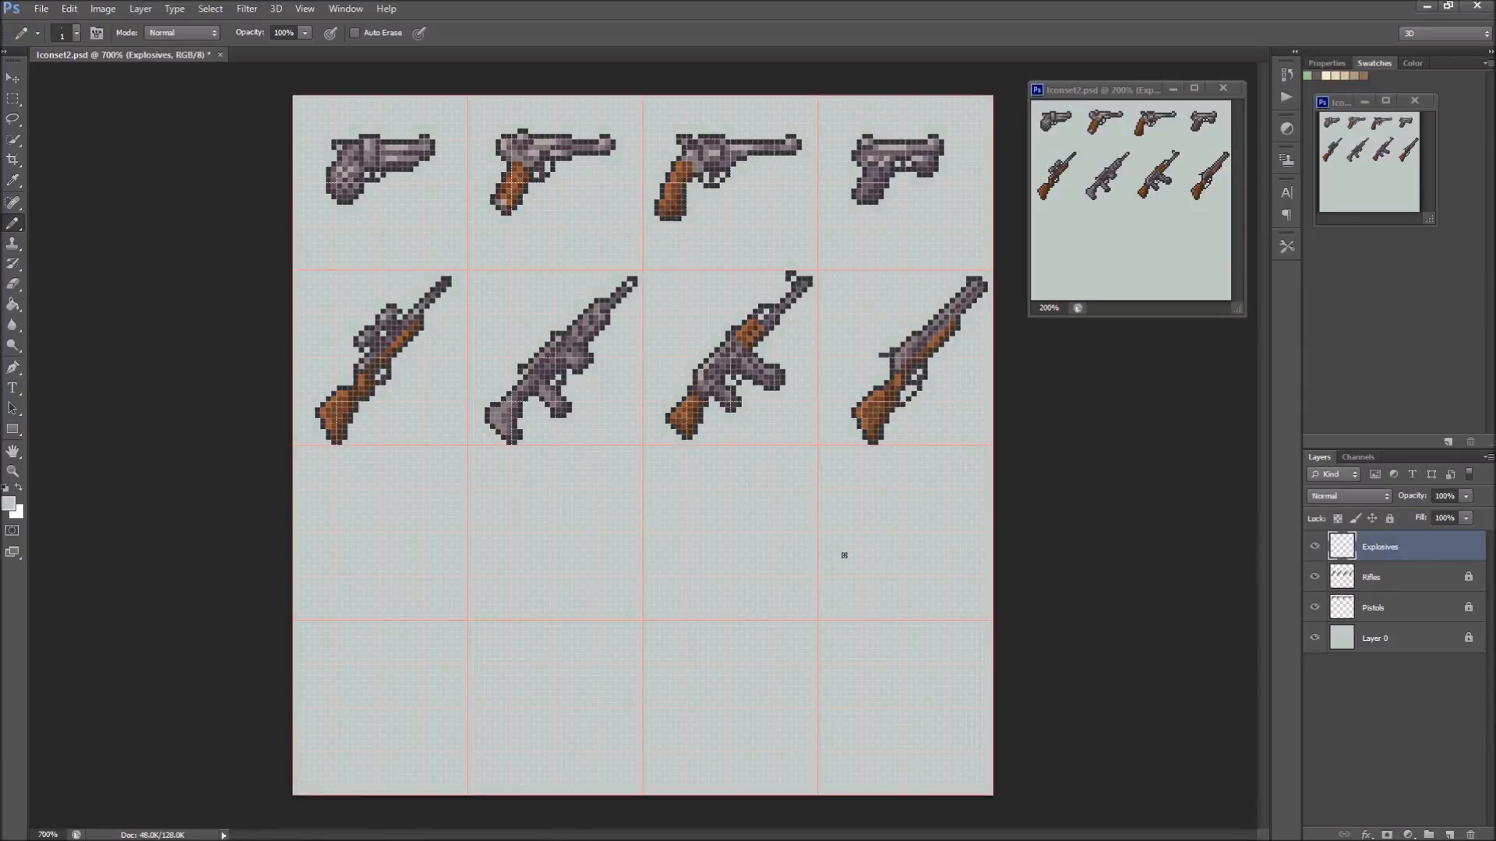
pyautogui.press('z')
pyautogui.moveTo(344, 541)
pyautogui.mouseDown()
pyautogui.moveTo(384, 544)
pyautogui.moveTo(483, 505)
pyautogui.moveTo(587, 504)
pyautogui.mouseUp()
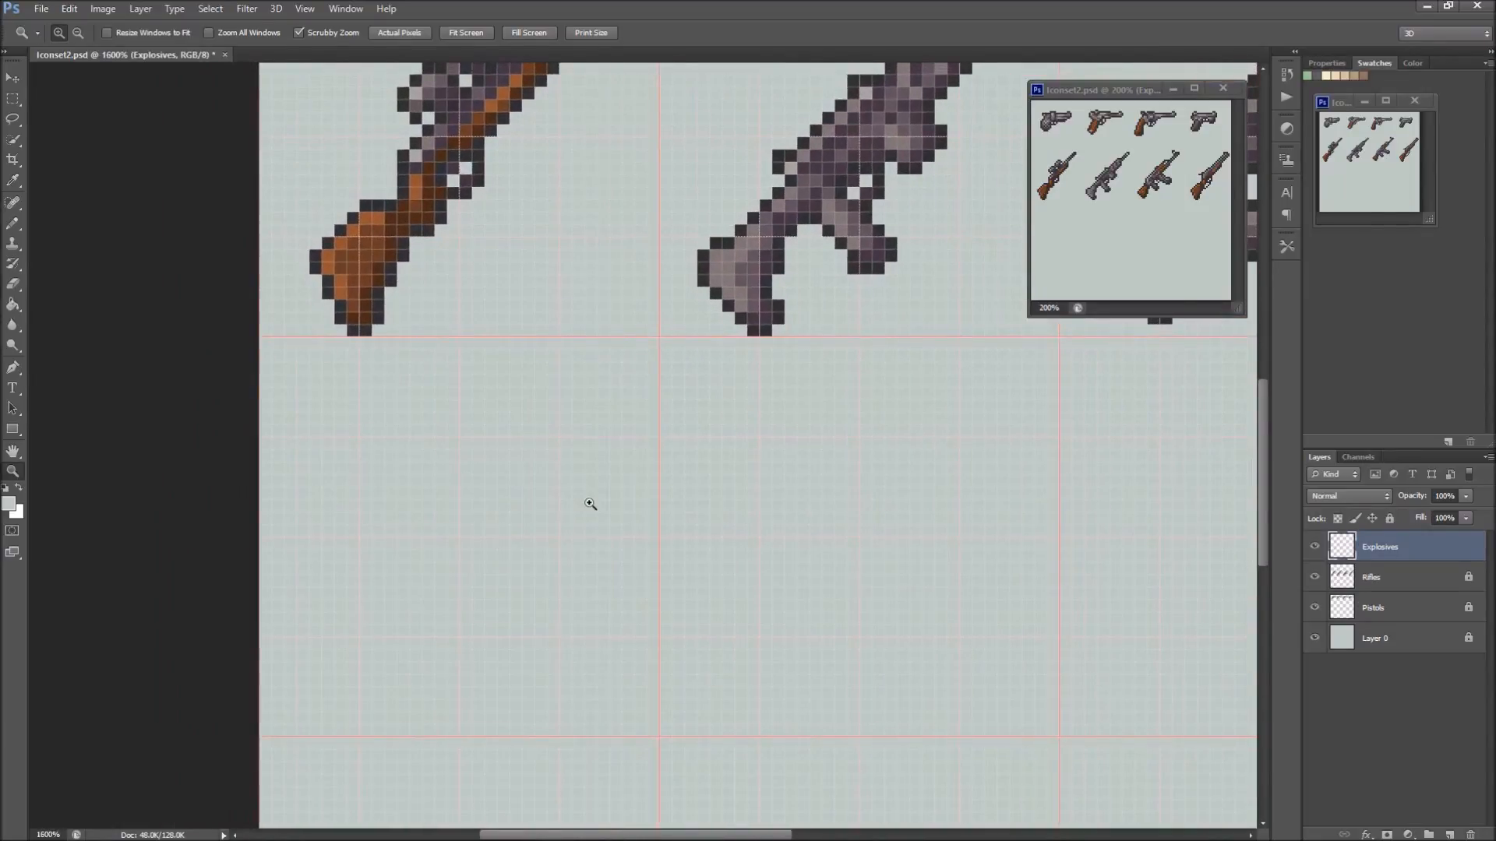
# With the dark outline colour sampled from the rifle, draw two parallel diagonal Pencil lines in the third row's first cell
pyautogui.press('b')
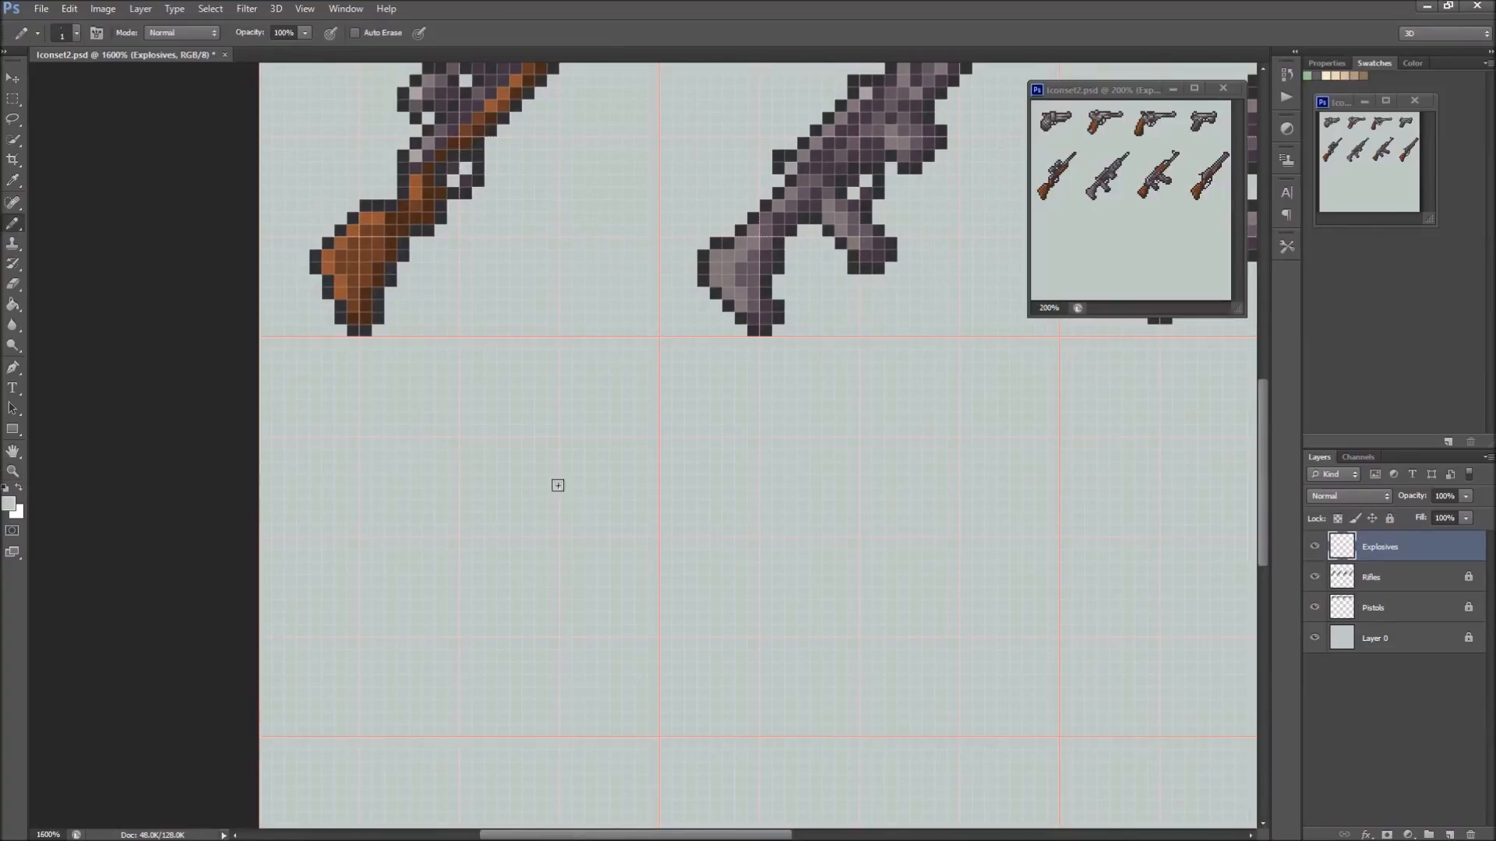
pyautogui.click(738, 232)
pyautogui.keyDown('alt'); pyautogui.click(740, 232); pyautogui.keyUp('alt')
pyautogui.click(376, 421)
pyautogui.click(340, 455)
pyautogui.keyDown('shift'); pyautogui.click(577, 619); pyautogui.keyUp('shift')
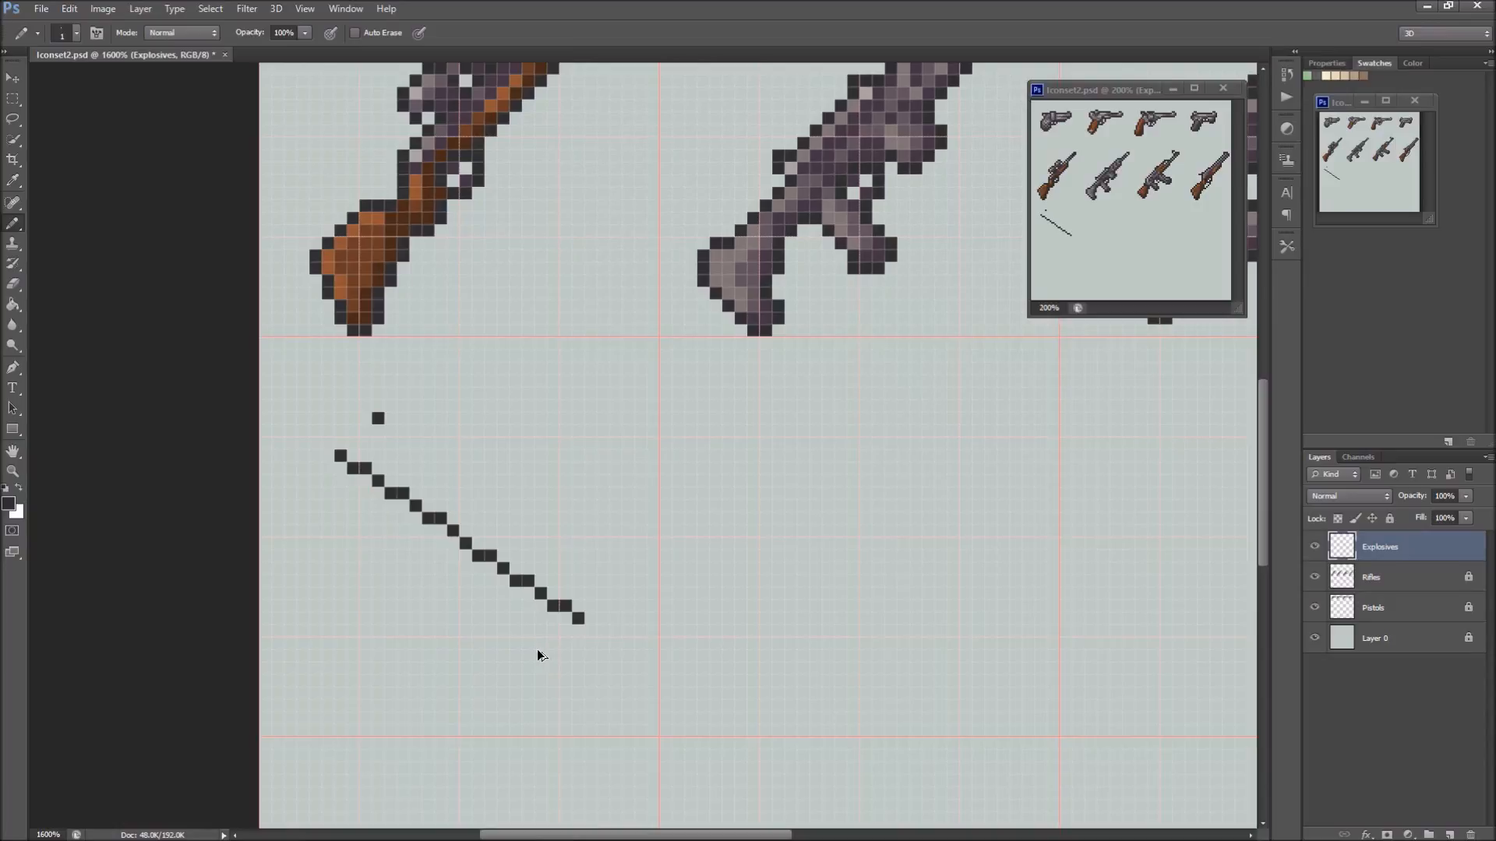
pyautogui.hotkey('ctrl', 'z')
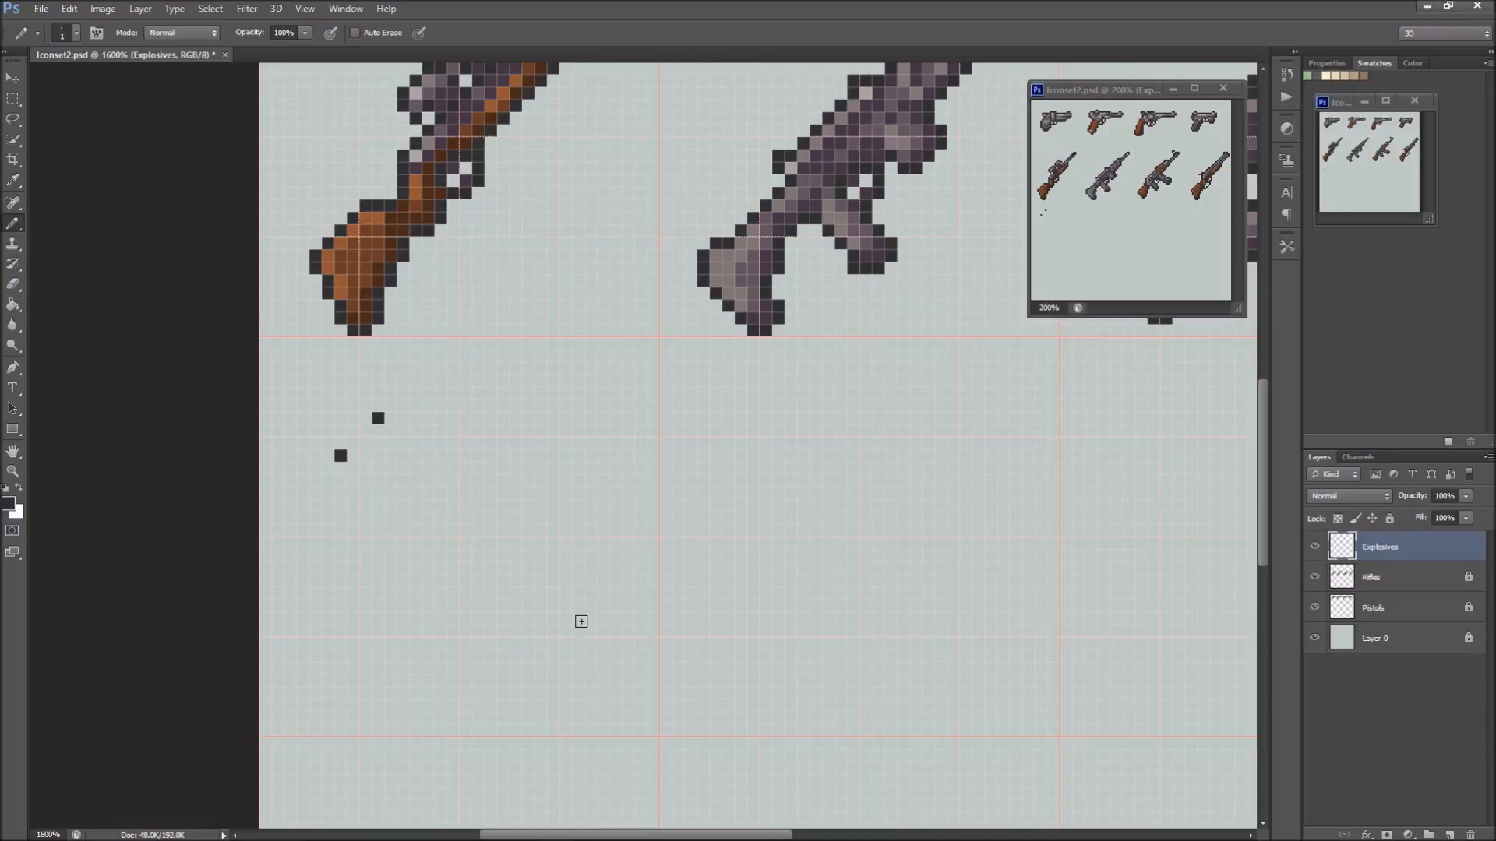
pyautogui.keyDown('shift'); pyautogui.click(578, 618); pyautogui.keyUp('shift')
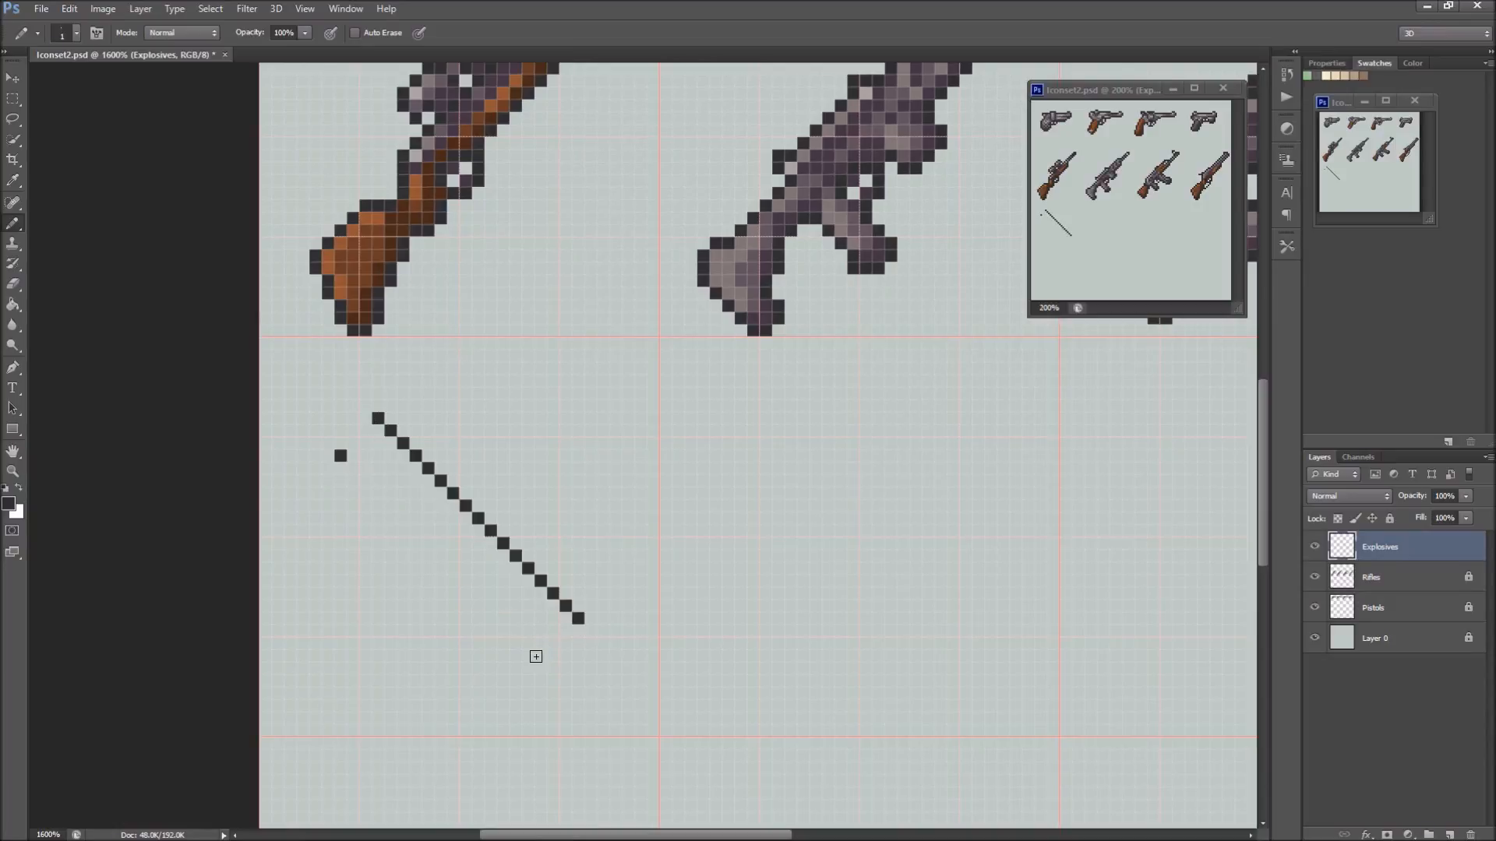
pyautogui.click(536, 657)
pyautogui.keyDown('shift'); pyautogui.click(340, 457); pyautogui.keyUp('shift')
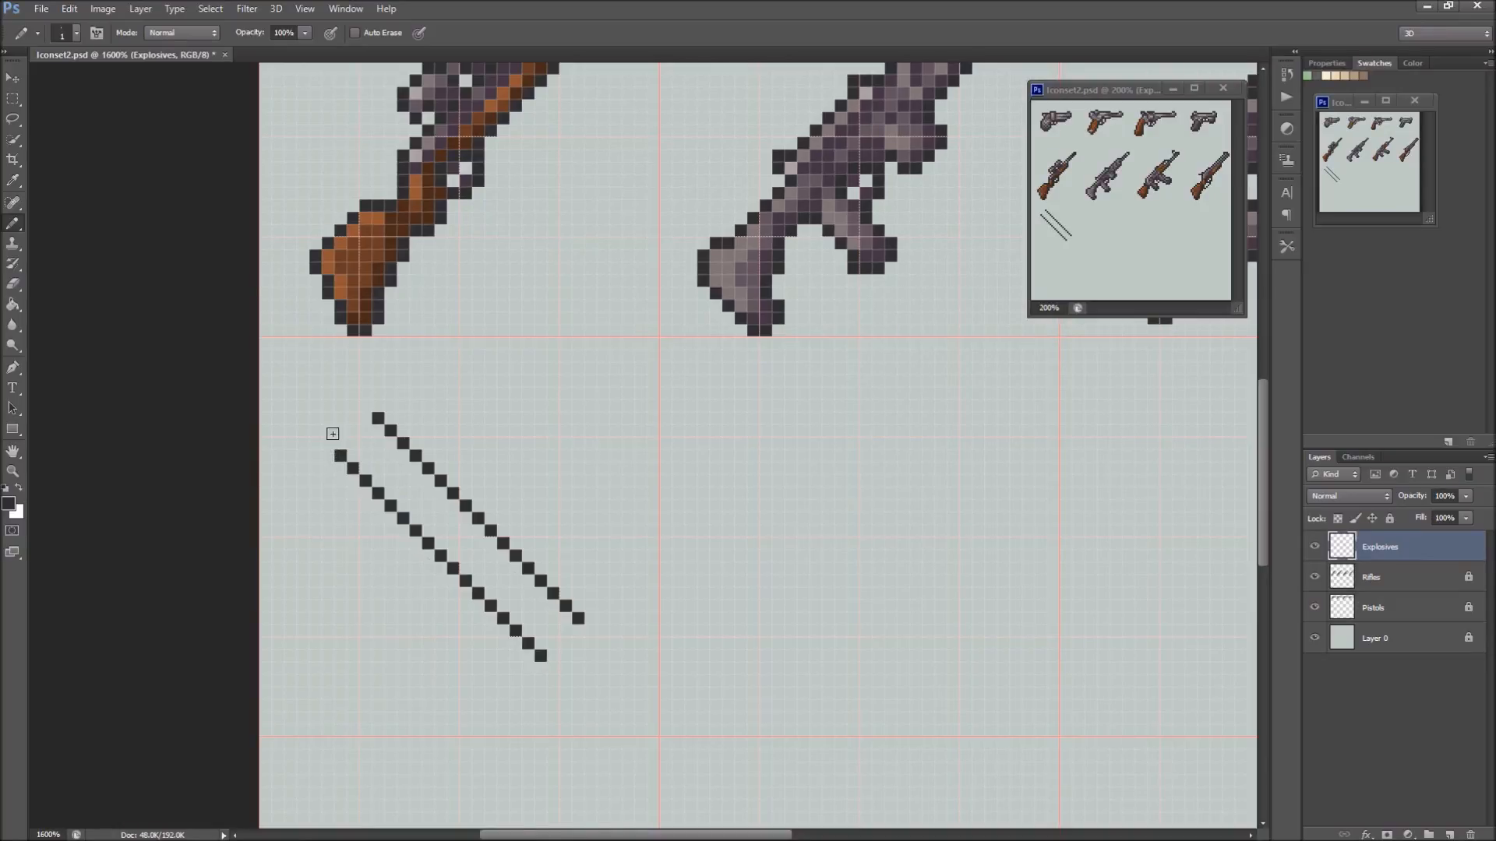
# Close both ends of the two diagonal lines with rounded corner pixels to complete the stick's outline
pyautogui.click(367, 419)
pyautogui.click(577, 630)
pyautogui.moveTo(553, 656); pyautogui.dragTo(565, 643)
pyautogui.click(353, 430)
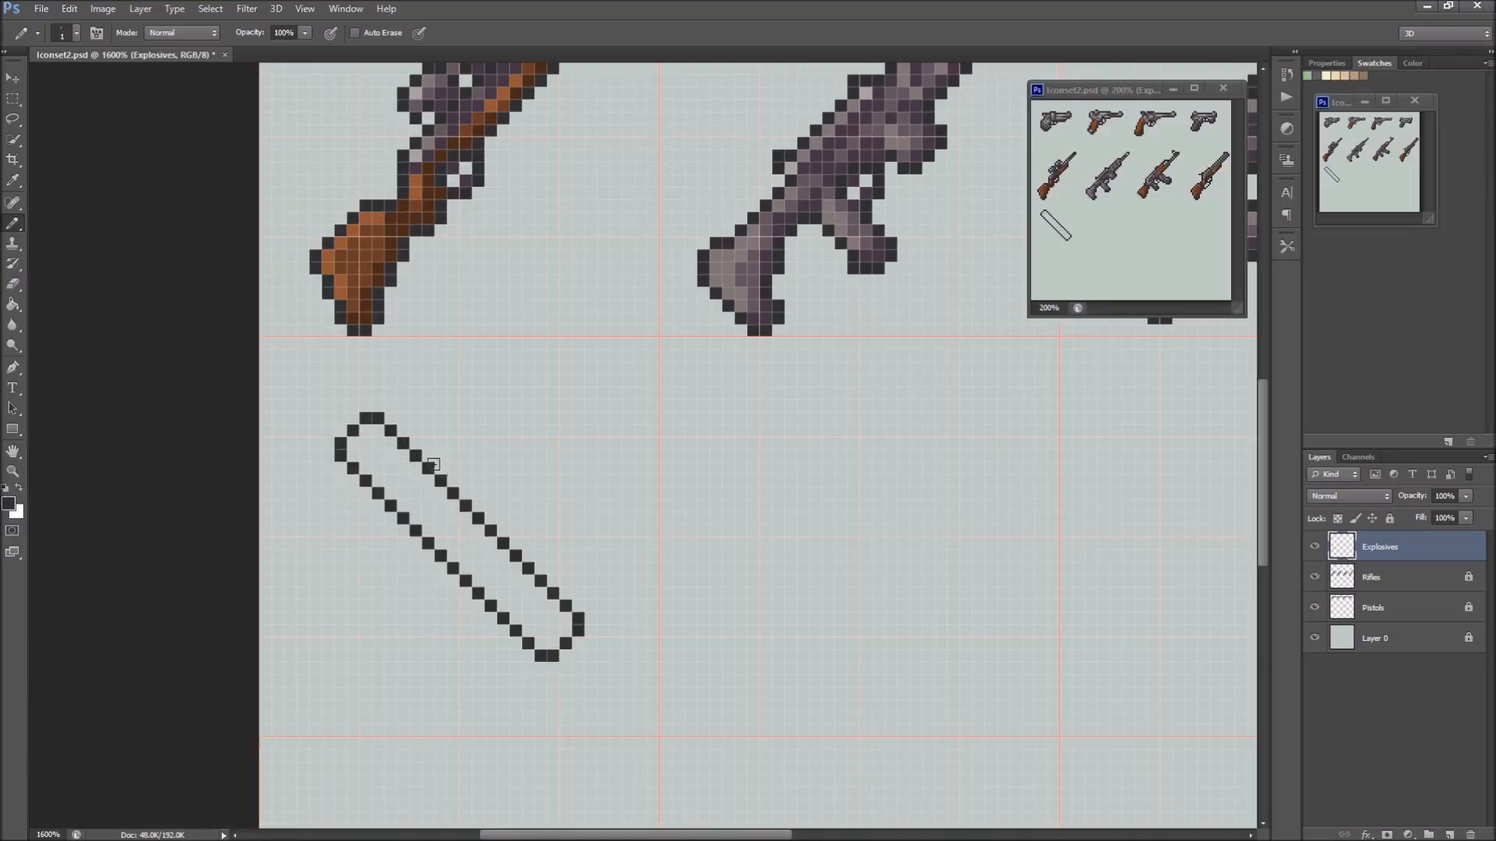
pyautogui.click(389, 444)
pyautogui.click(365, 468)
pyautogui.click(377, 455)
pyautogui.hotkey('ctrl', 'alt', 'z')
pyautogui.hotkey('ctrl', 'alt', 'z')
pyautogui.hotkey('ctrl', 'alt', 'z')
# Mark off the stick's upper end cap with two outline pixels, and fill body and cap with medium and lighter greys sampled from the rifle
pyautogui.click(379, 443)
pyautogui.click(366, 456)
pyautogui.keyDown('alt'); pyautogui.click(758, 266); pyautogui.keyUp('alt')
pyautogui.press('g')
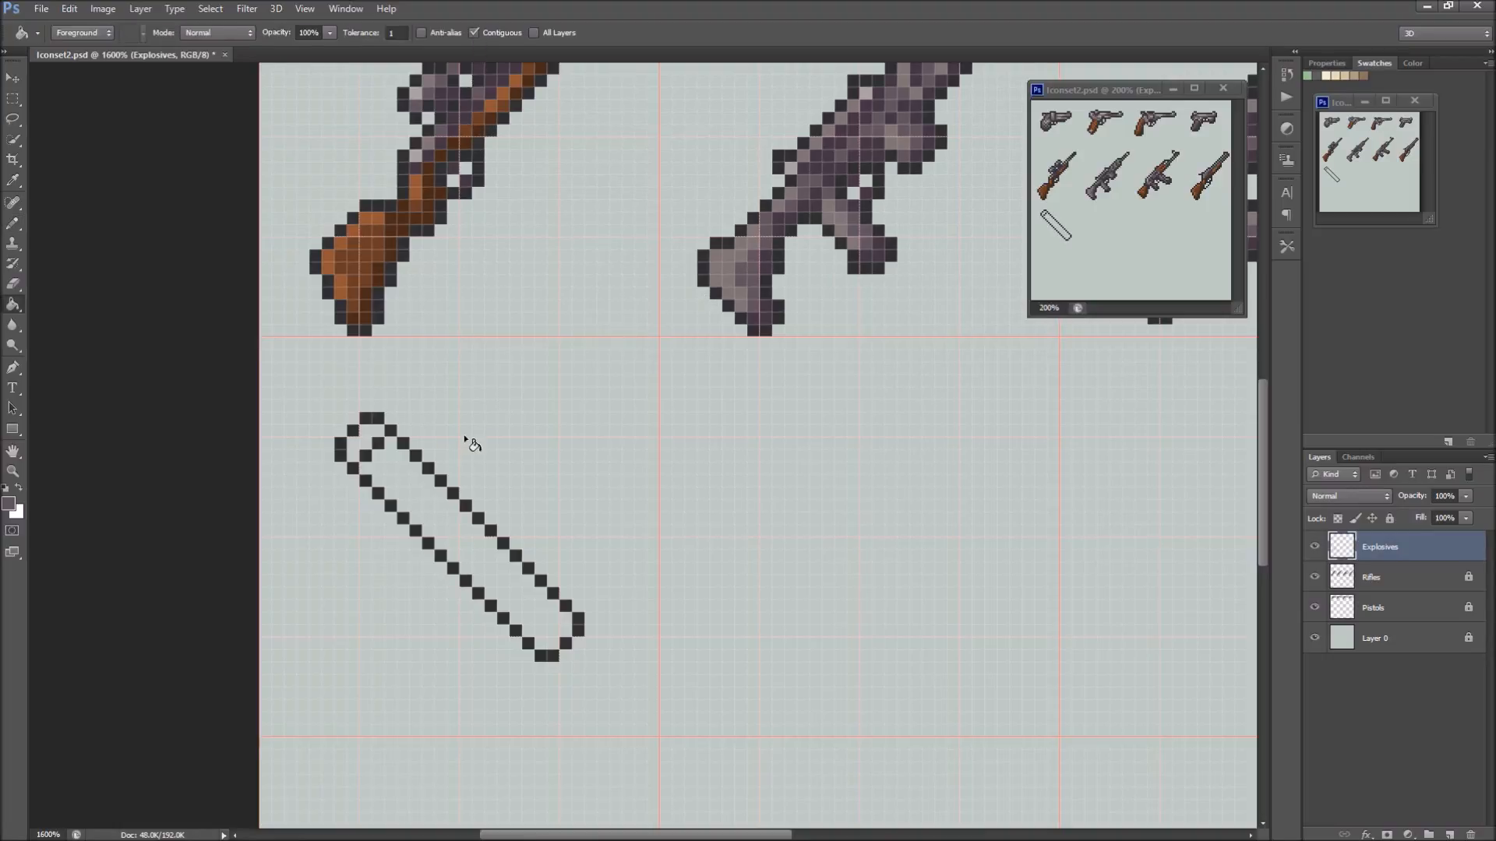
pyautogui.click(432, 536)
pyautogui.click(743, 262)
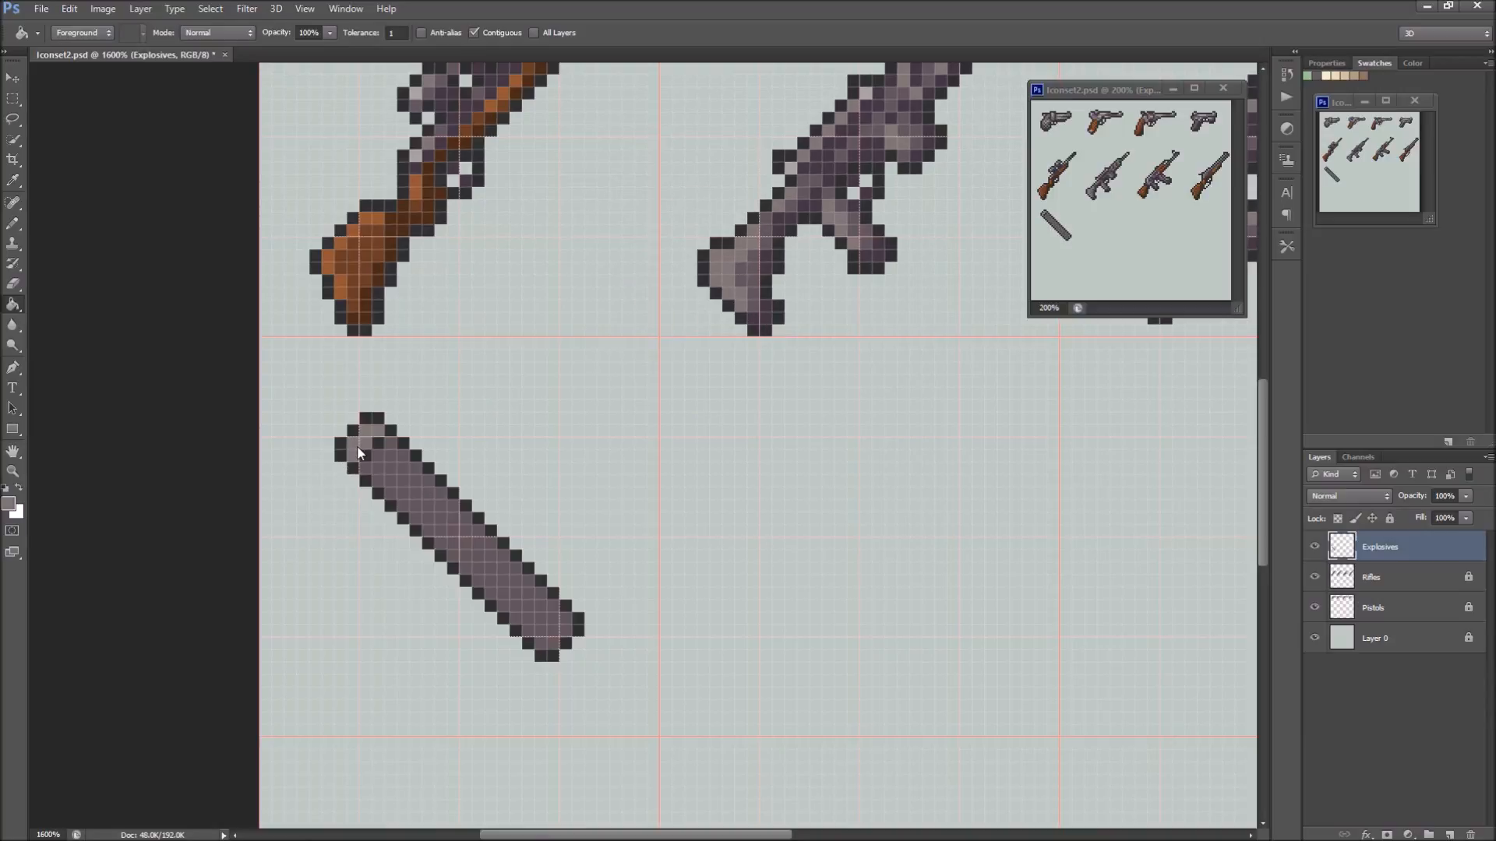
# Shade the stick's lower edge and bottom end with the dark purple sampled from the neighbouring rifle's stock
pyautogui.click(768, 260)
pyautogui.hotkey('ctrl', 'z')
pyautogui.keyDown('alt'); pyautogui.click(771, 261); pyautogui.keyUp('alt')
pyautogui.press('b')
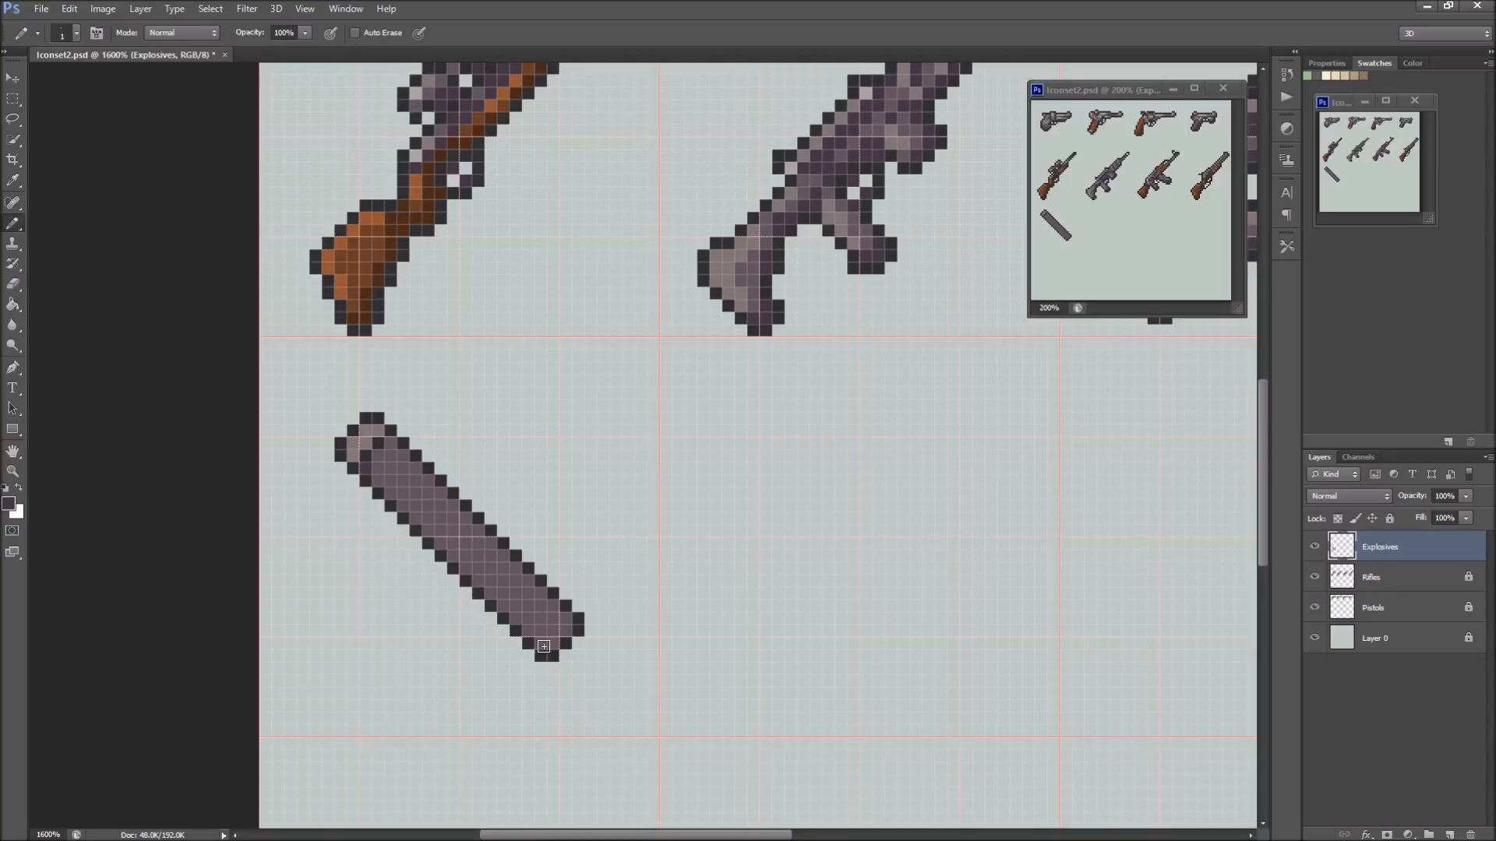
pyautogui.keyDown('shift'); pyautogui.click(541, 646); pyautogui.keyUp('shift')
pyautogui.click(551, 645)
pyautogui.click(563, 633)
pyautogui.click(550, 633)
pyautogui.click(541, 632)
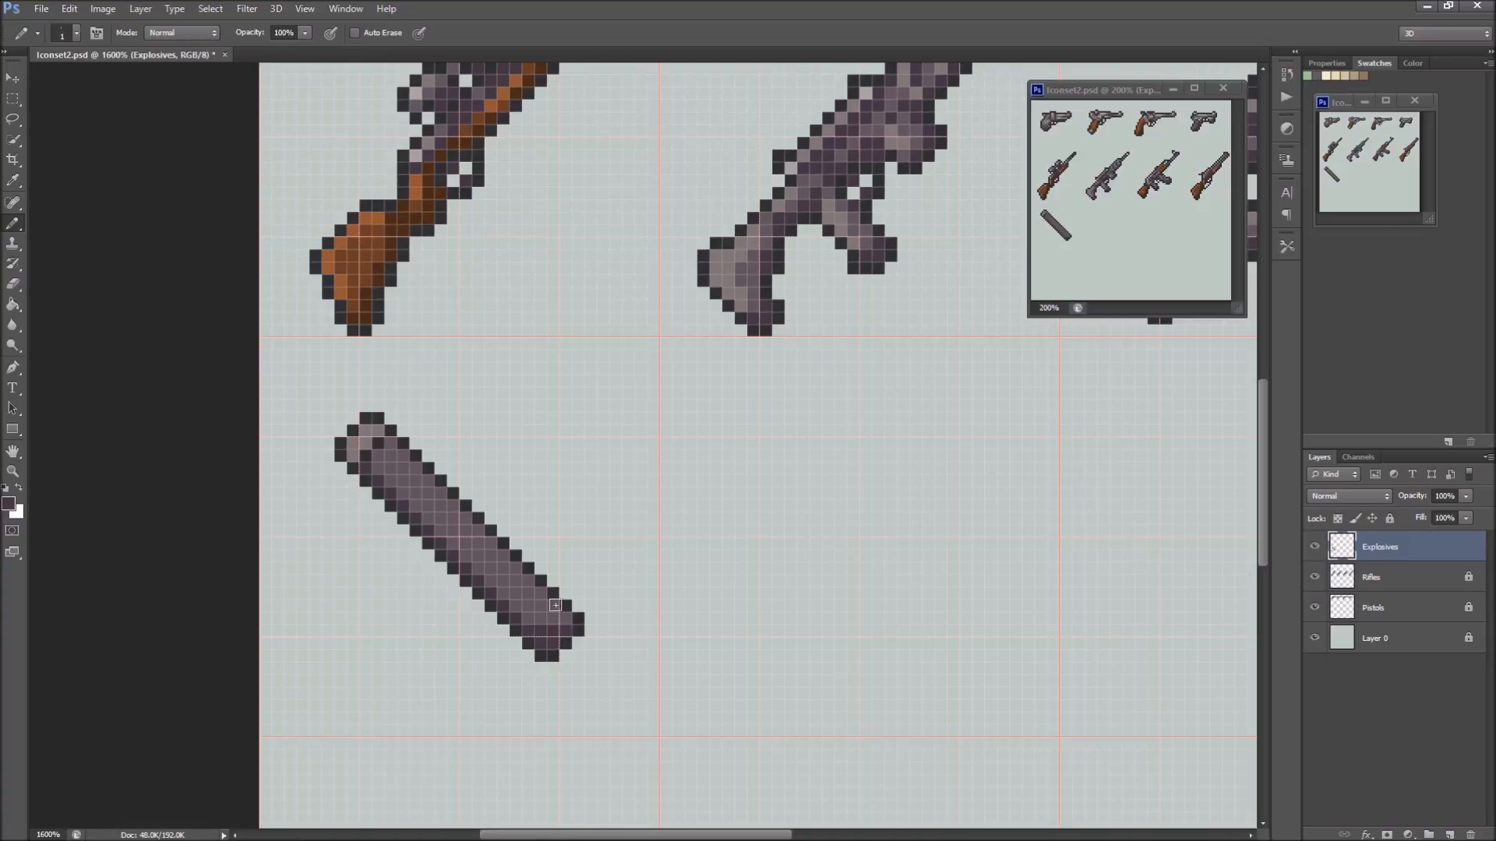
pyautogui.click(569, 618)
pyautogui.keyDown('shift'); pyautogui.click(456, 549); pyautogui.keyUp('shift')
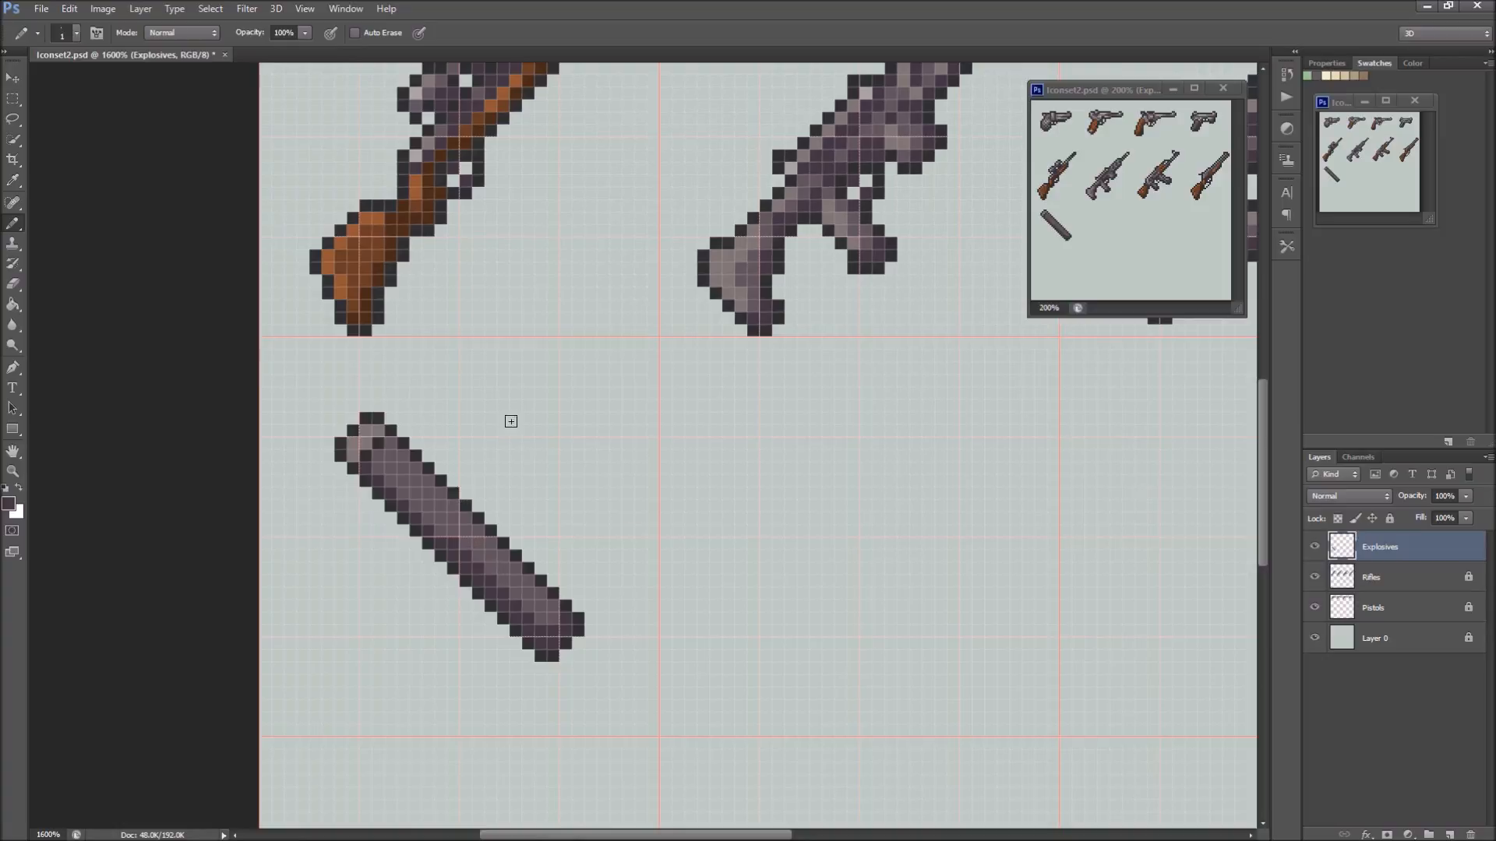
# Highlight the stick's end cap with a lighter grey sampled from the rifle
pyautogui.keyDown('alt'); pyautogui.click(759, 190); pyautogui.keyUp('alt')
pyautogui.click(356, 442)
pyautogui.click(366, 431)
pyautogui.click(377, 433)
# Paint a light grey highlight along the upper edge of the stick's body using the rifle stock's colour
pyautogui.keyDown('alt'); pyautogui.click(738, 248); pyautogui.keyUp('alt')
pyautogui.keyDown('shift'); pyautogui.click(540, 589); pyautogui.keyUp('shift')
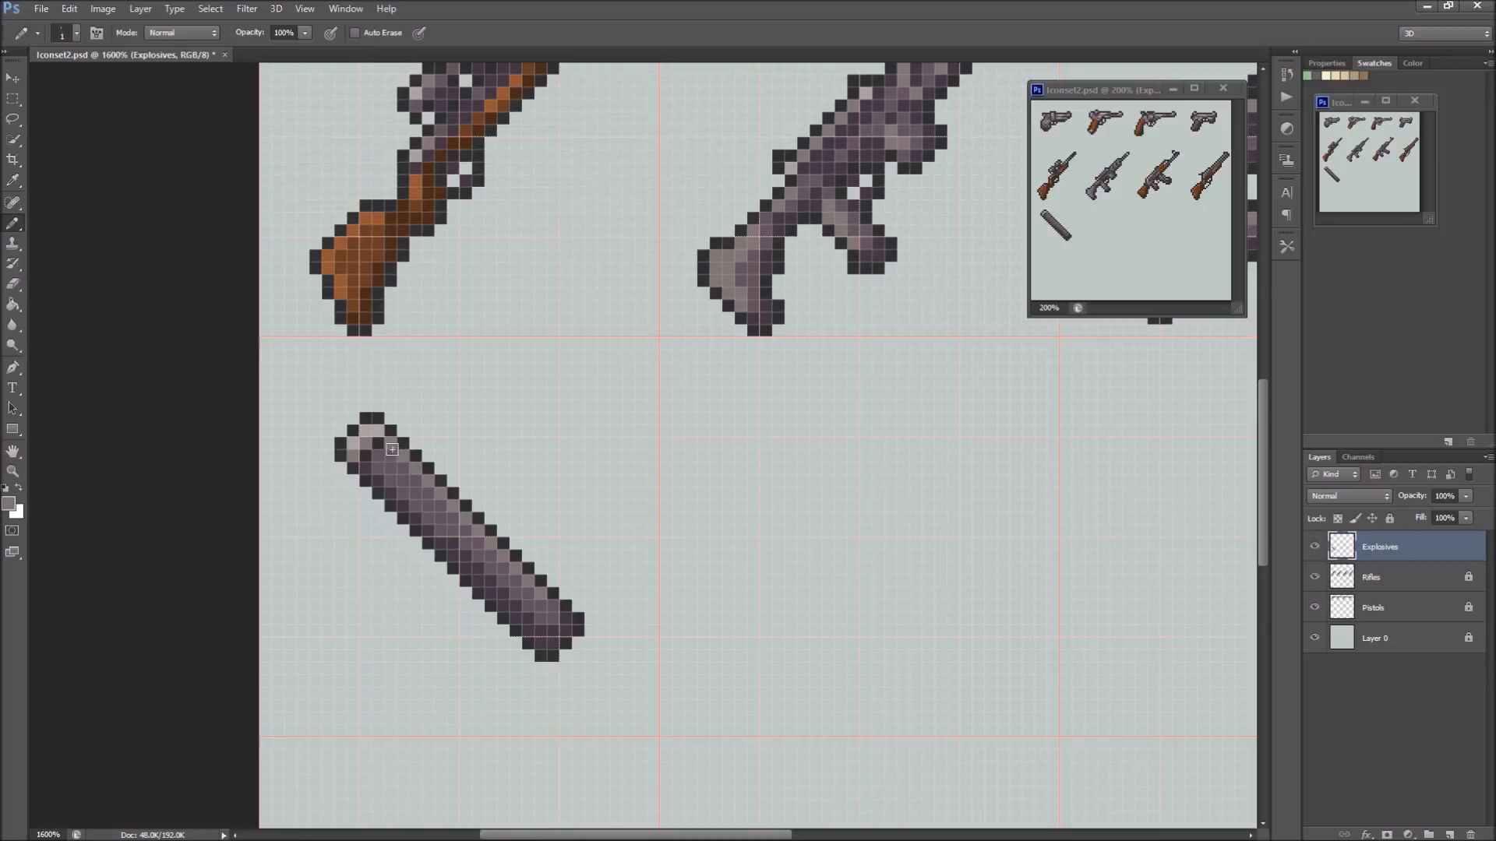
pyautogui.keyDown('shift'); pyautogui.click(449, 514); pyautogui.keyUp('shift')
pyautogui.click(381, 456)
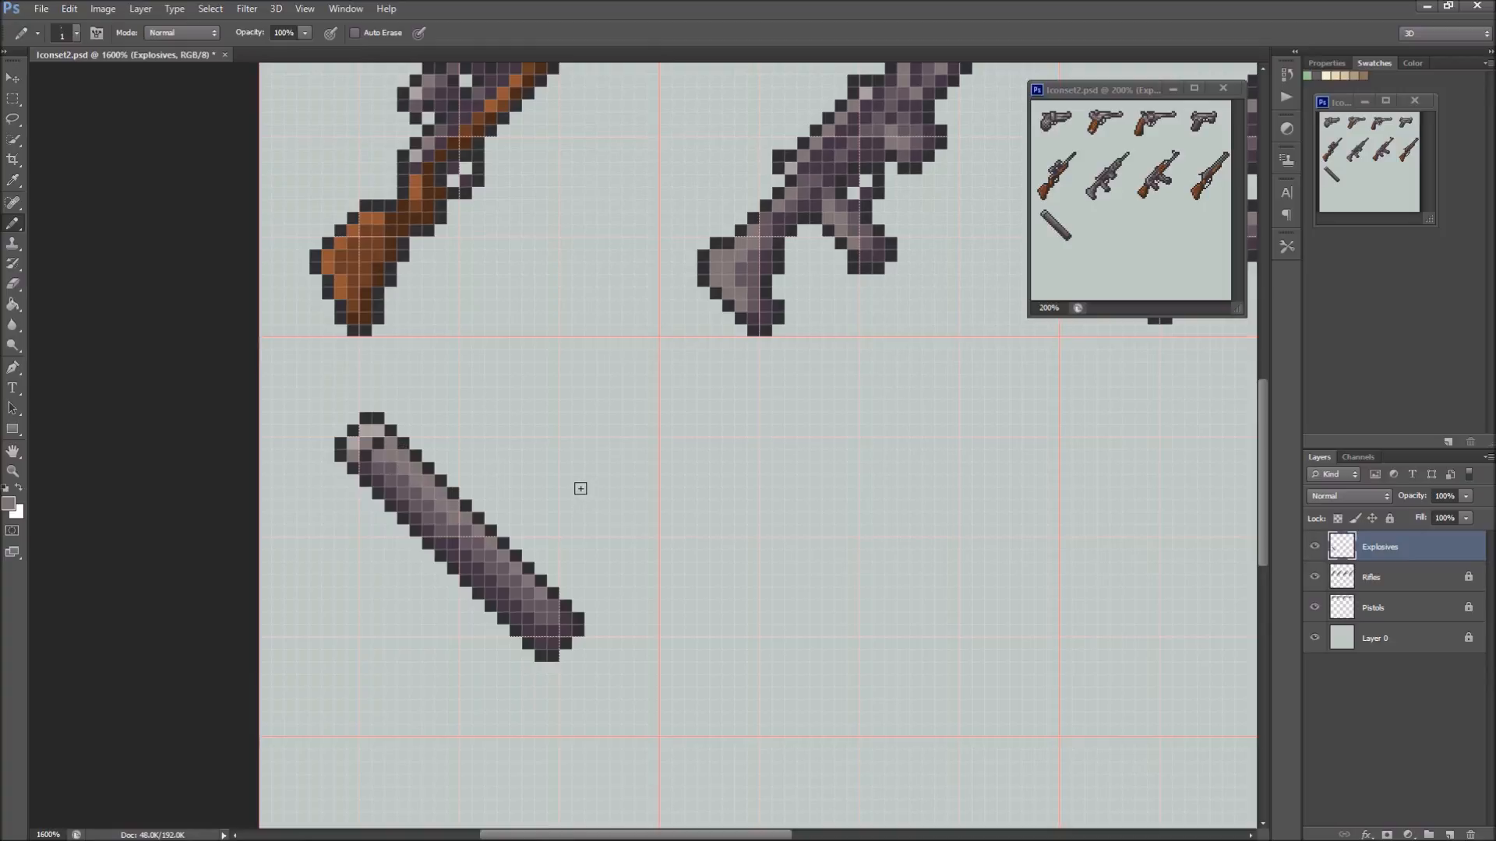
# Touch up the shading pixels at the stick's lower end
pyautogui.click(552, 607)
pyautogui.keyDown('alt'); pyautogui.click(555, 618); pyautogui.keyUp('alt')
pyautogui.click(570, 622)
pyautogui.click(581, 628)
# Recolour the black dividing pixels between the end cap and the body with the stick's dark purple shade
pyautogui.keyDown('alt'); pyautogui.click(385, 471); pyautogui.keyUp('alt')
pyautogui.click(366, 444)
pyautogui.press('alt')
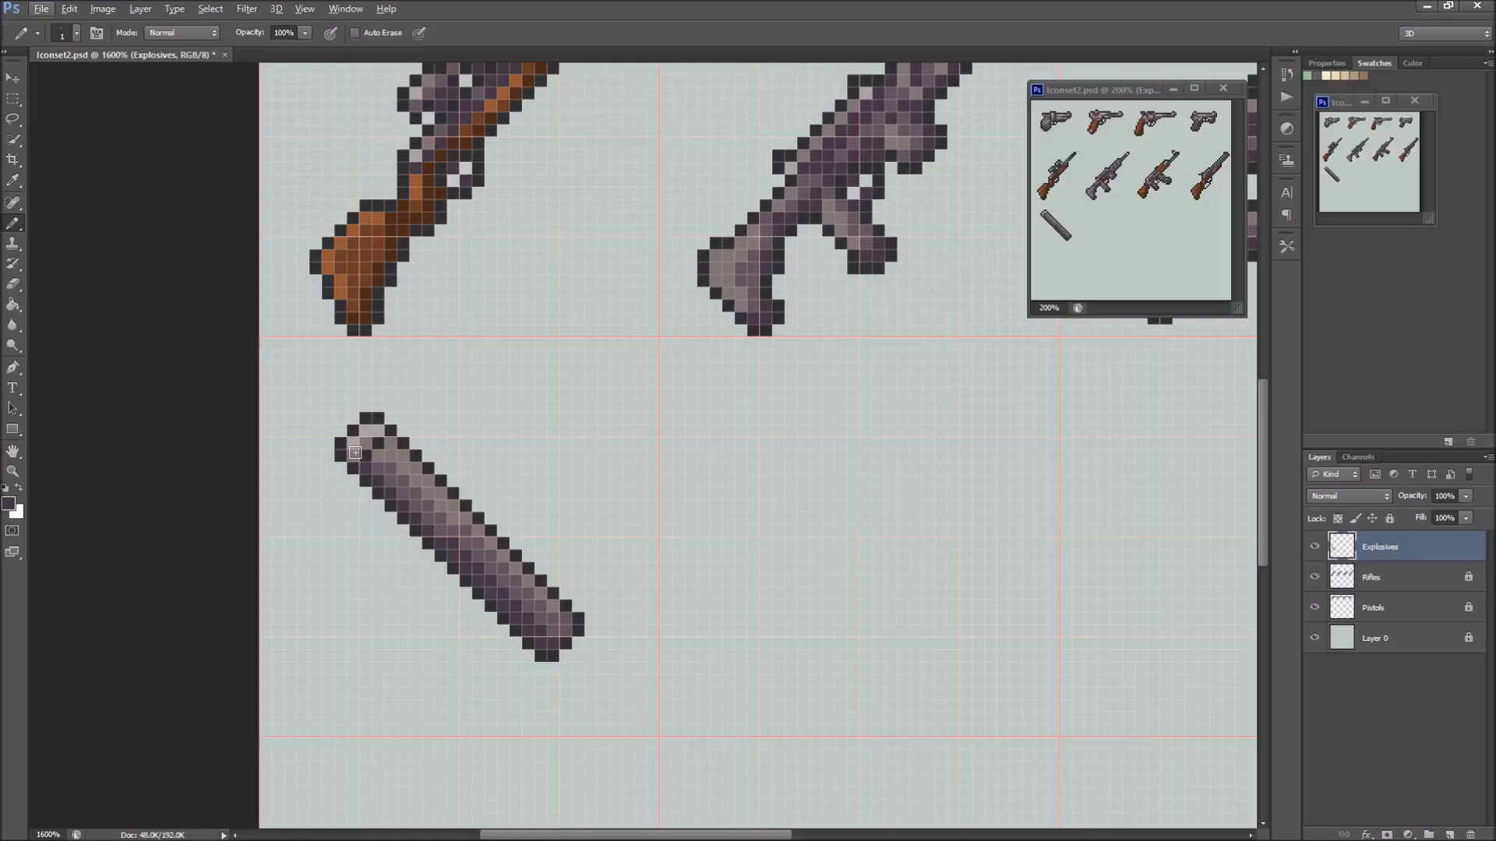
pyautogui.press('alt')
pyautogui.keyDown('alt'); pyautogui.click(372, 463); pyautogui.keyUp('alt')
pyautogui.click(380, 444)
pyautogui.click(366, 457)
pyautogui.click(378, 456)
# Set the foreground colour to the dark reddish brown 533030
pyautogui.click(10, 504)
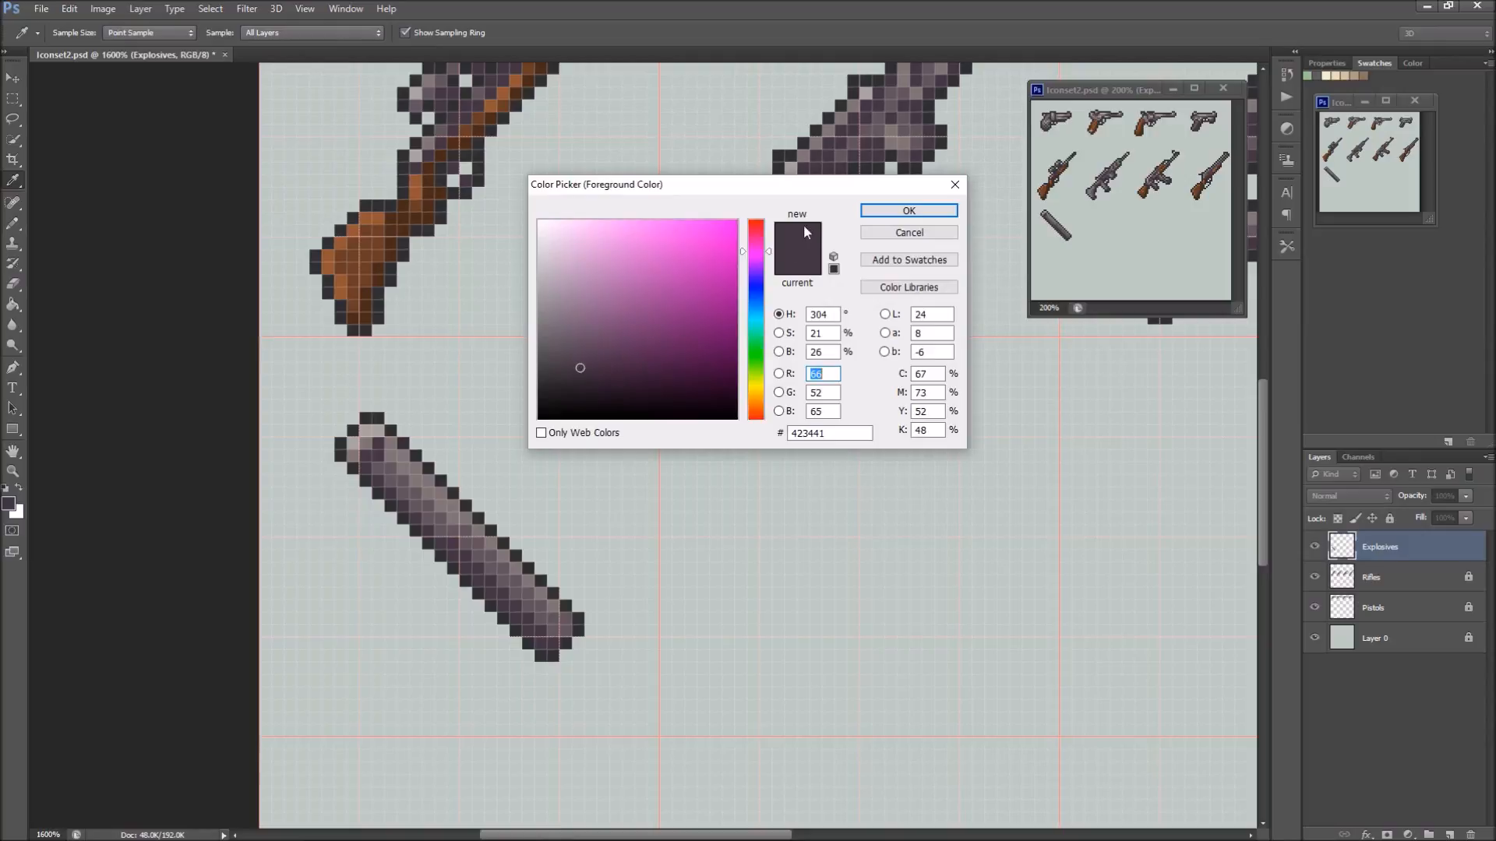
pyautogui.moveTo(760, 253); pyautogui.dragTo(759, 421)
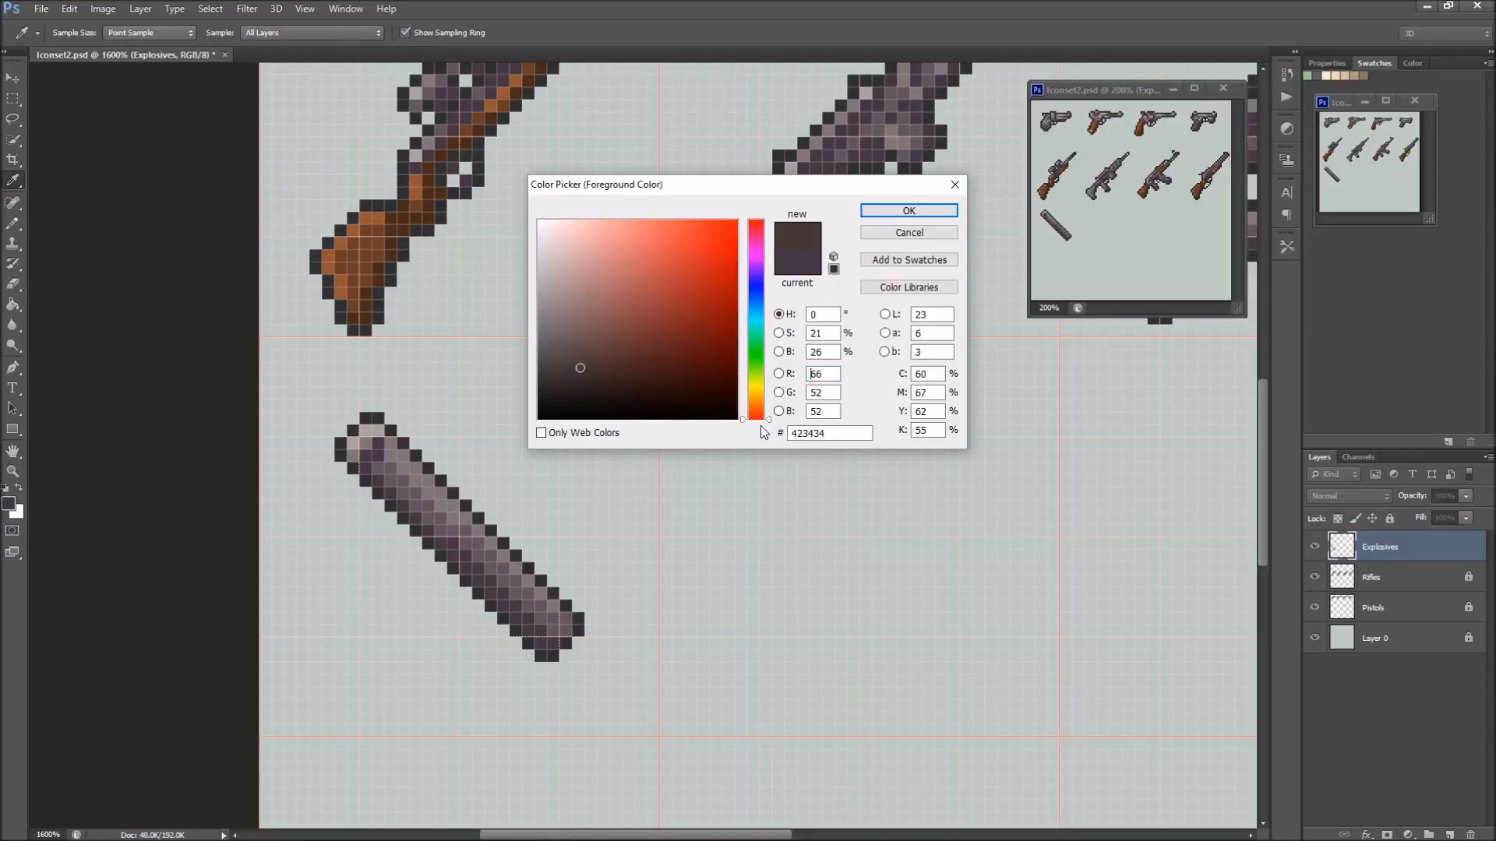
pyautogui.moveTo(580, 369); pyautogui.dragTo(622, 355)
pyautogui.click(895, 208)
# Select the stick's grid cell and replace all its dark purple pixels with the reddish brown using a non-contiguous Paint Bucket fill
pyautogui.press('g')
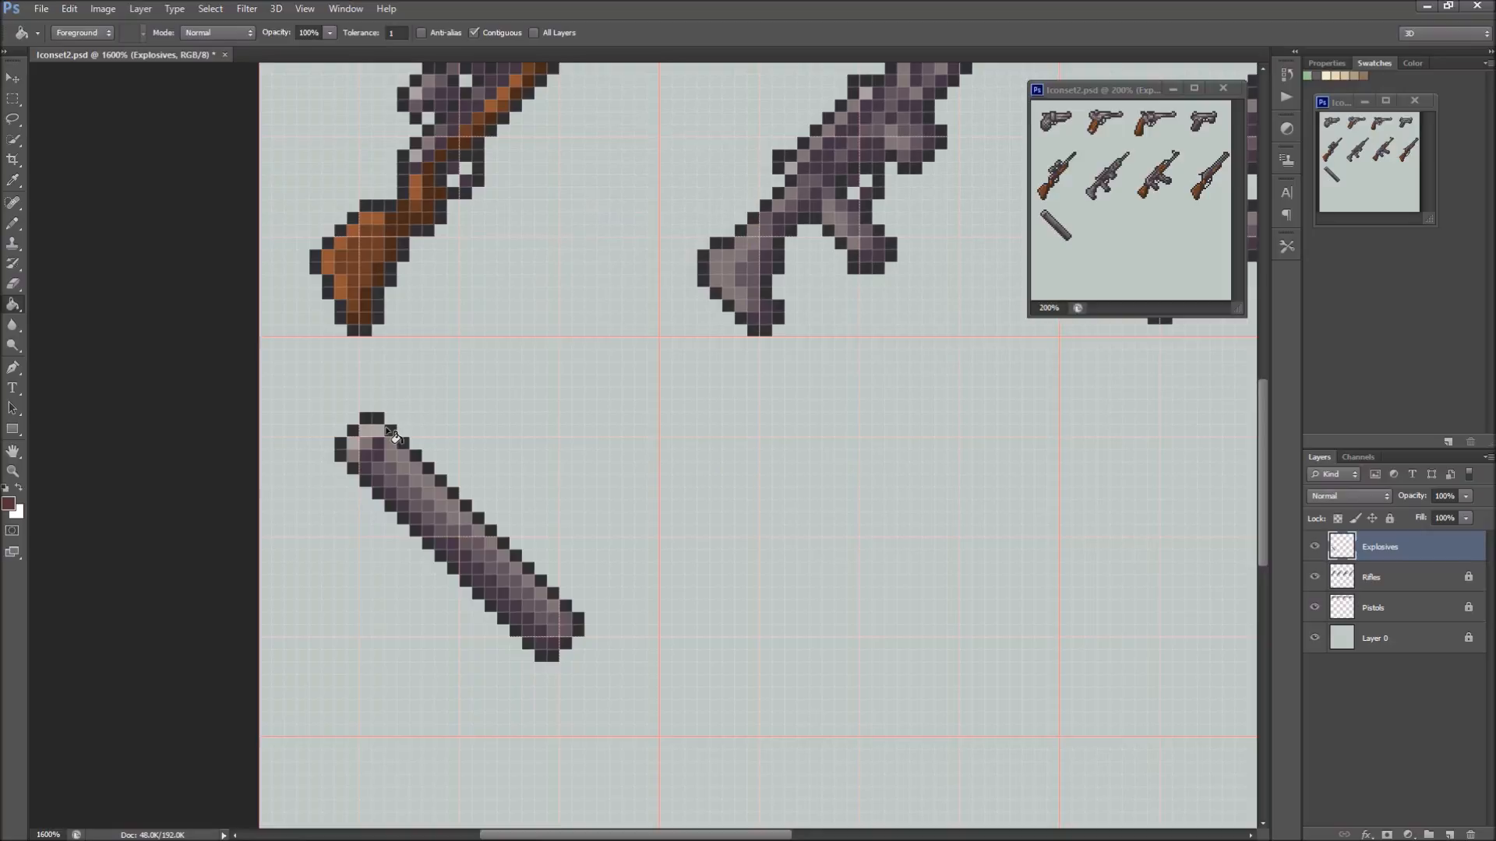
pyautogui.press('m')
pyautogui.moveTo(265, 340); pyautogui.dragTo(649, 734)
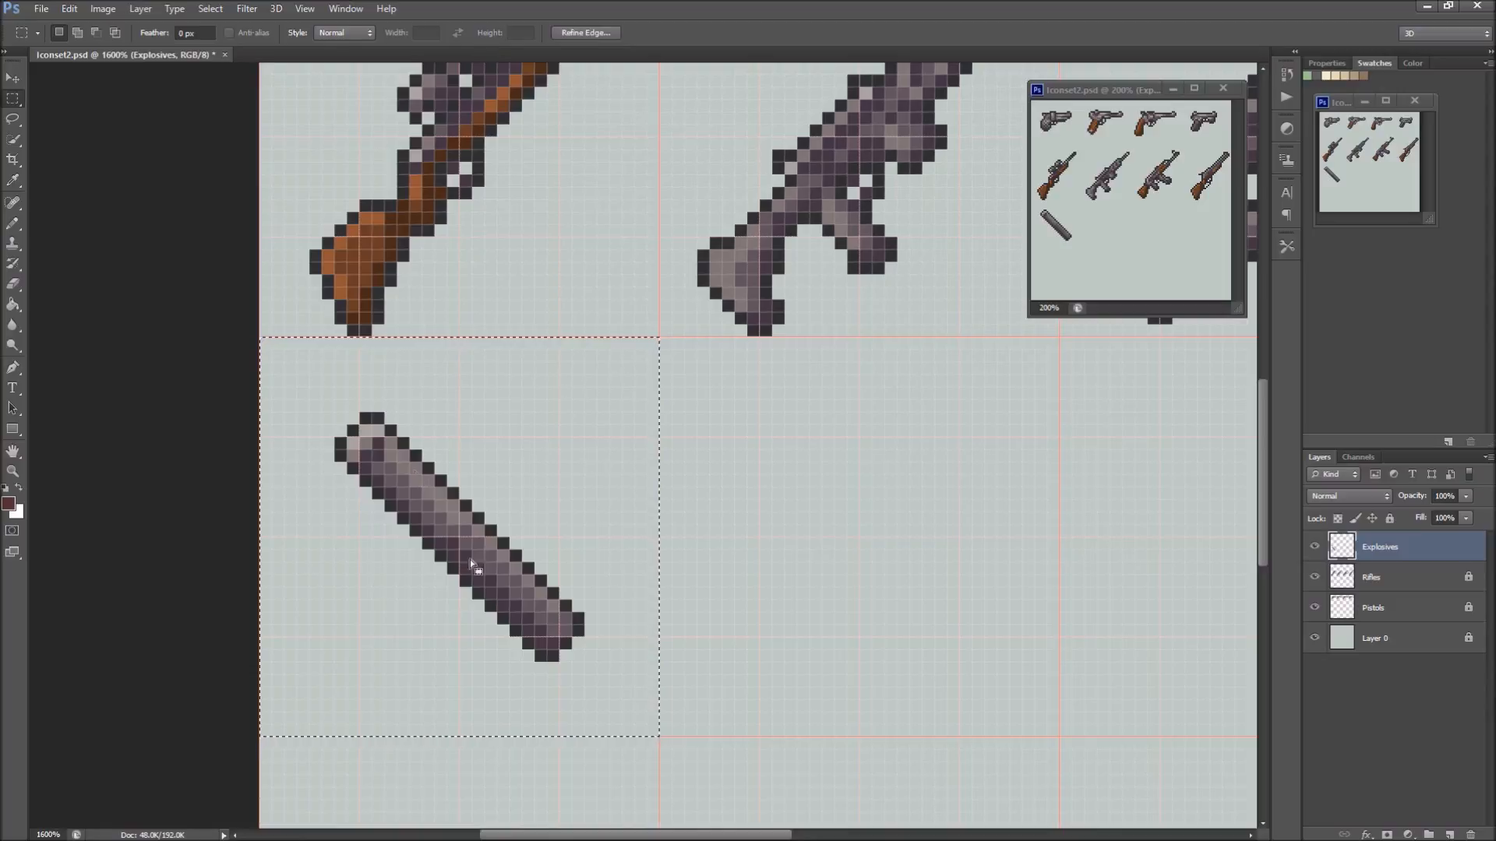
pyautogui.press('g')
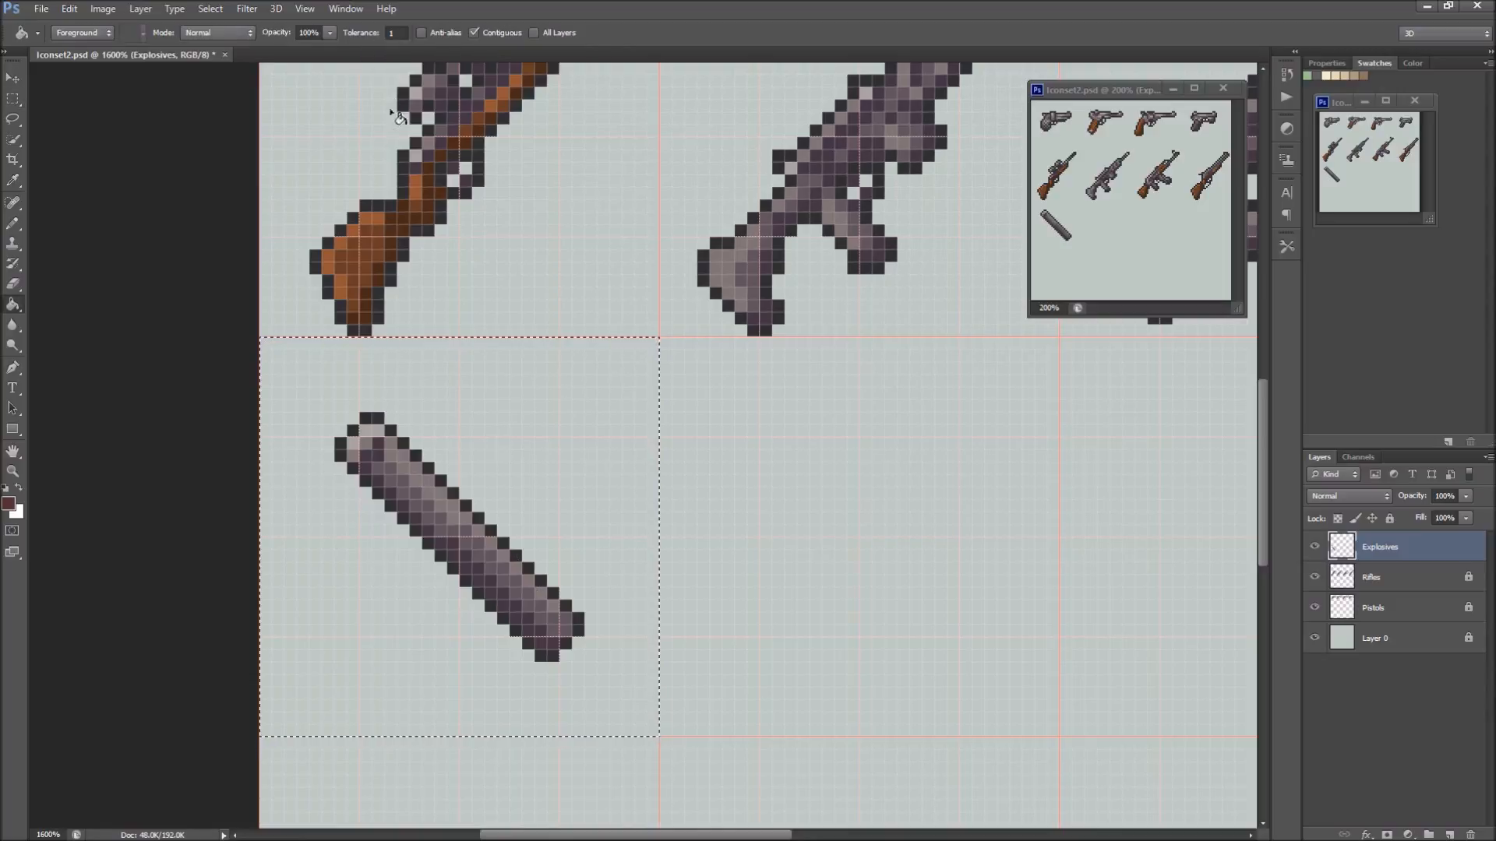
pyautogui.click(475, 33)
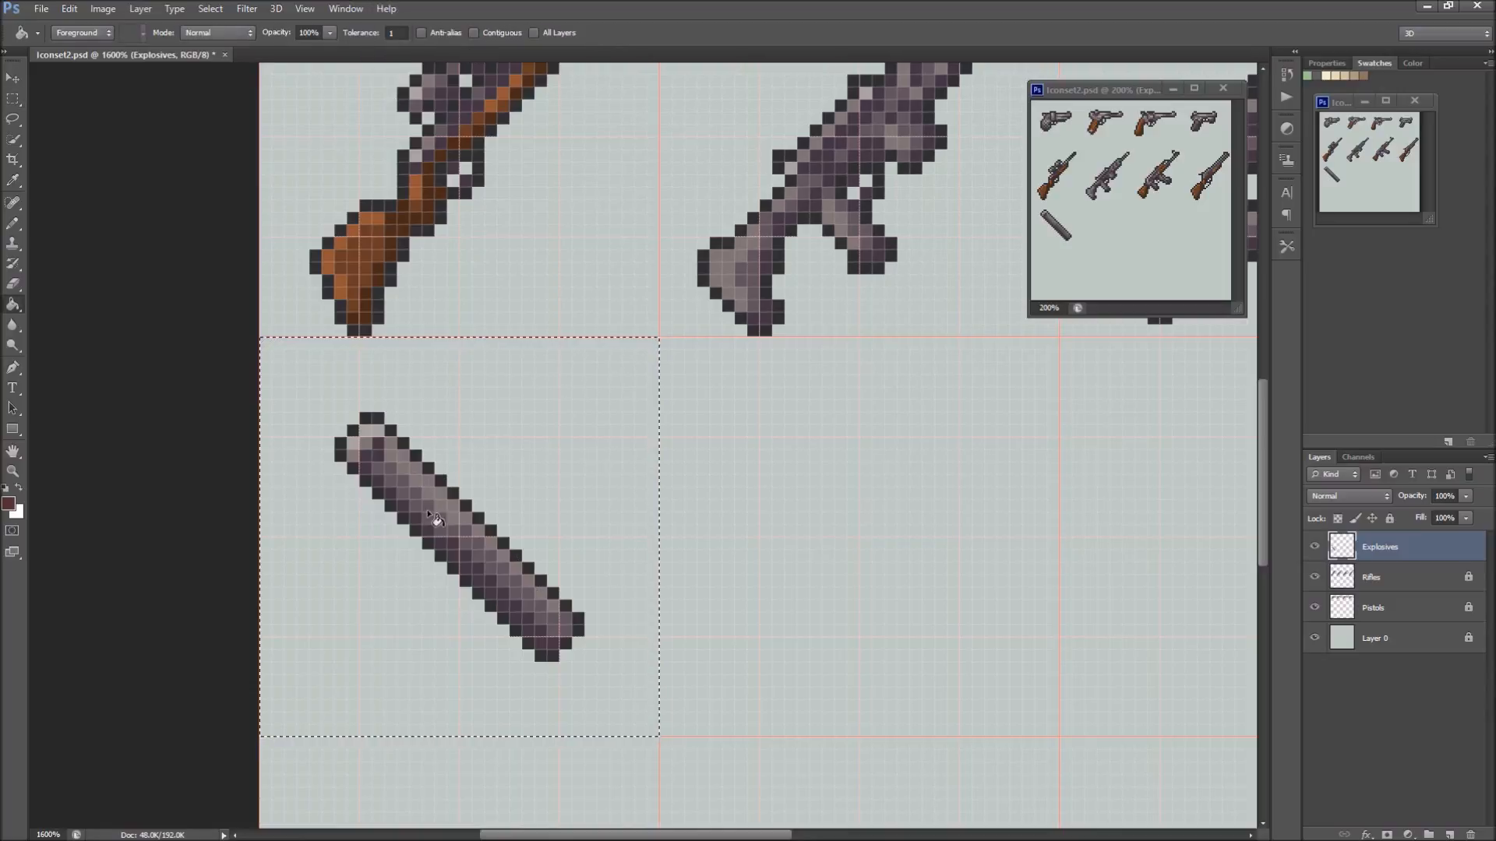
pyautogui.click(376, 483)
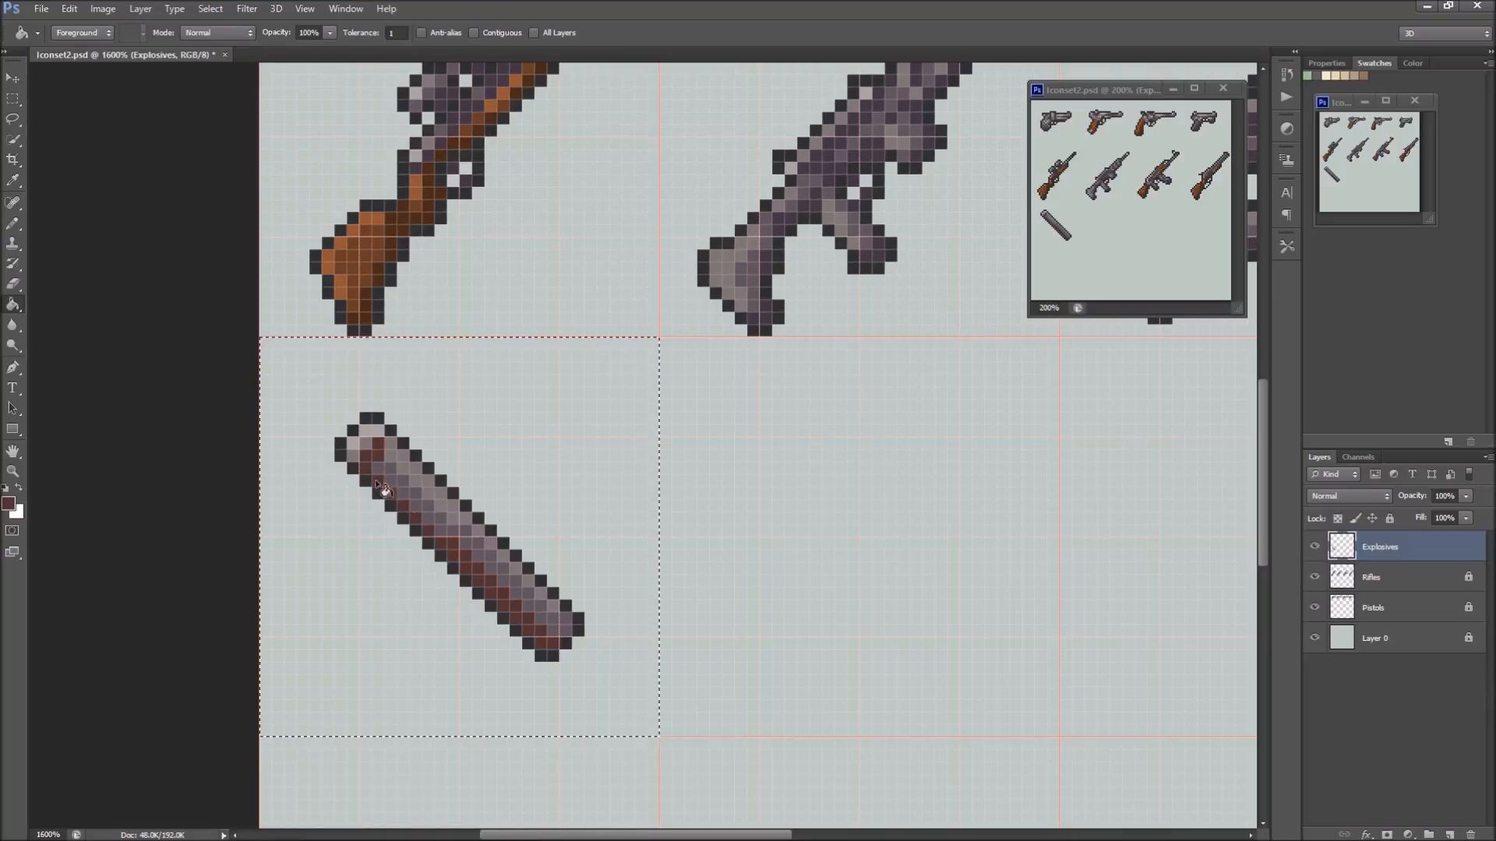
# Sample the stick's medium grey-purple, change the colour to brown 744739, and refill all the body's midtone pixels with it
pyautogui.keyDown('alt'); pyautogui.click(425, 495); pyautogui.keyUp('alt')
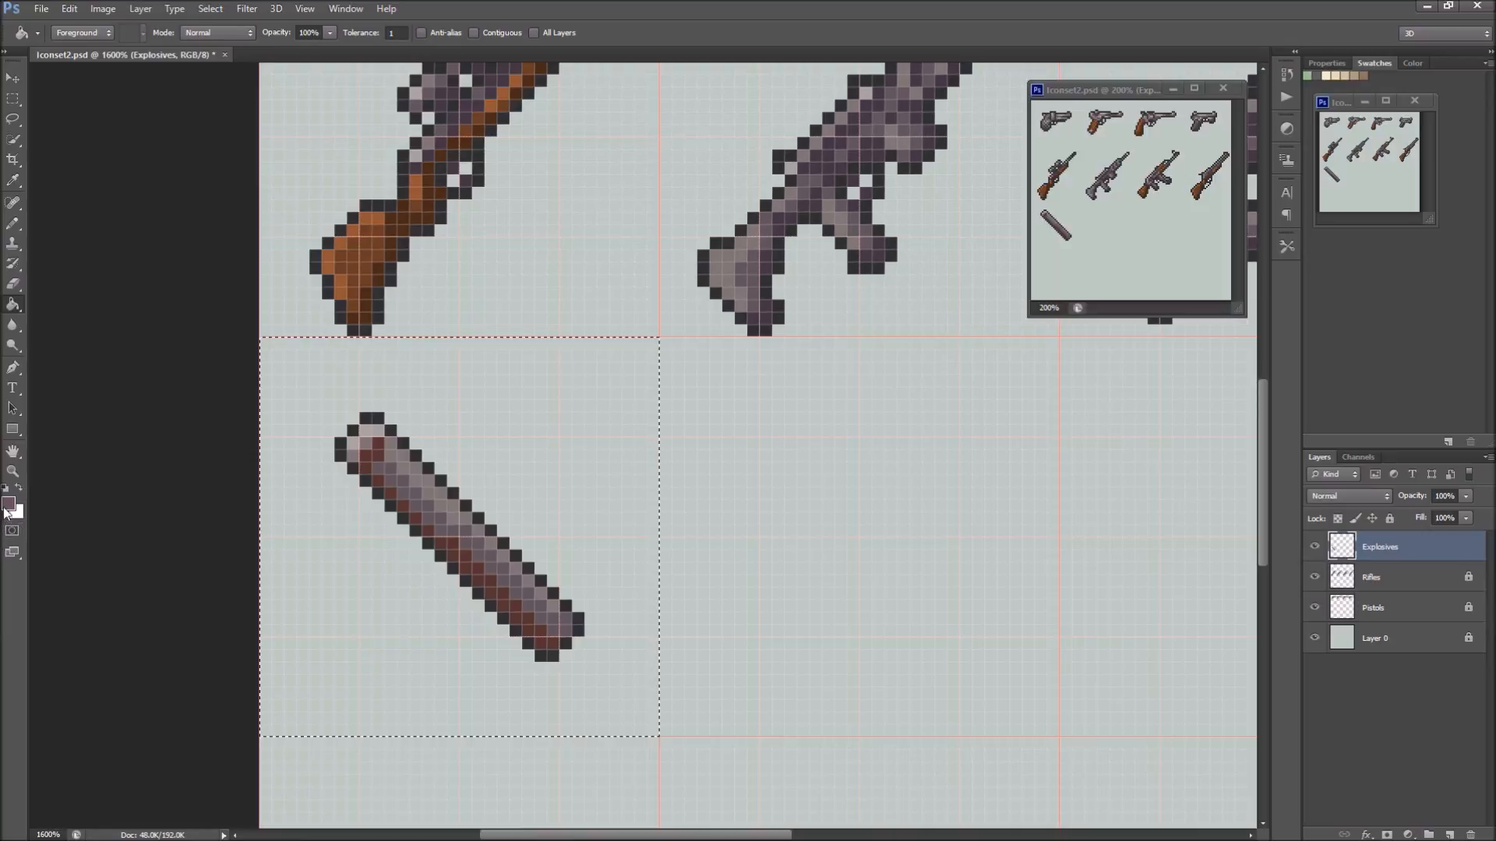
pyautogui.click(8, 504)
pyautogui.moveTo(580, 346); pyautogui.dragTo(585, 340)
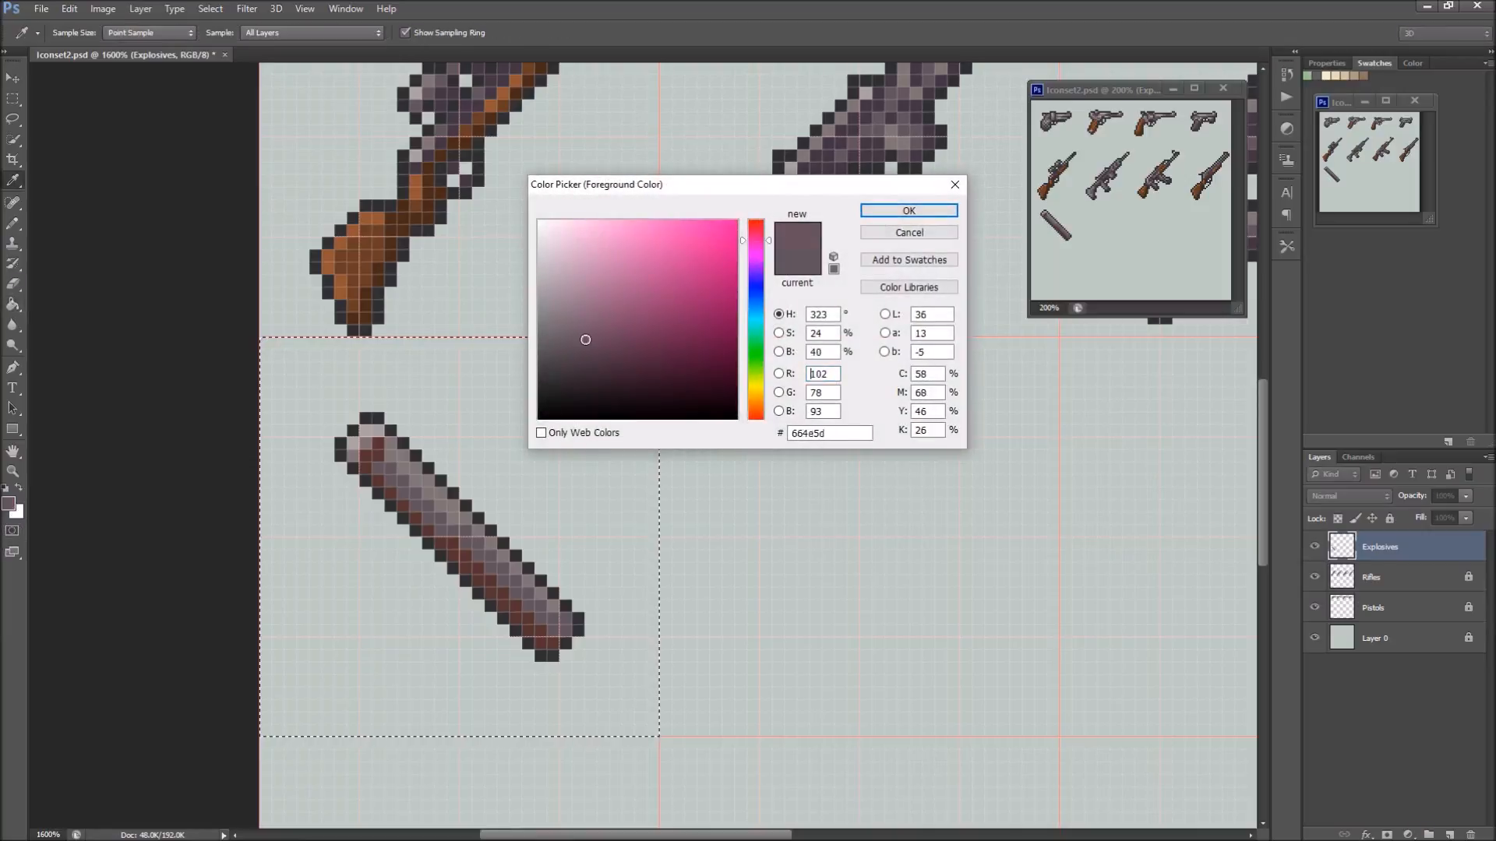
pyautogui.moveTo(760, 387); pyautogui.dragTo(733, 409)
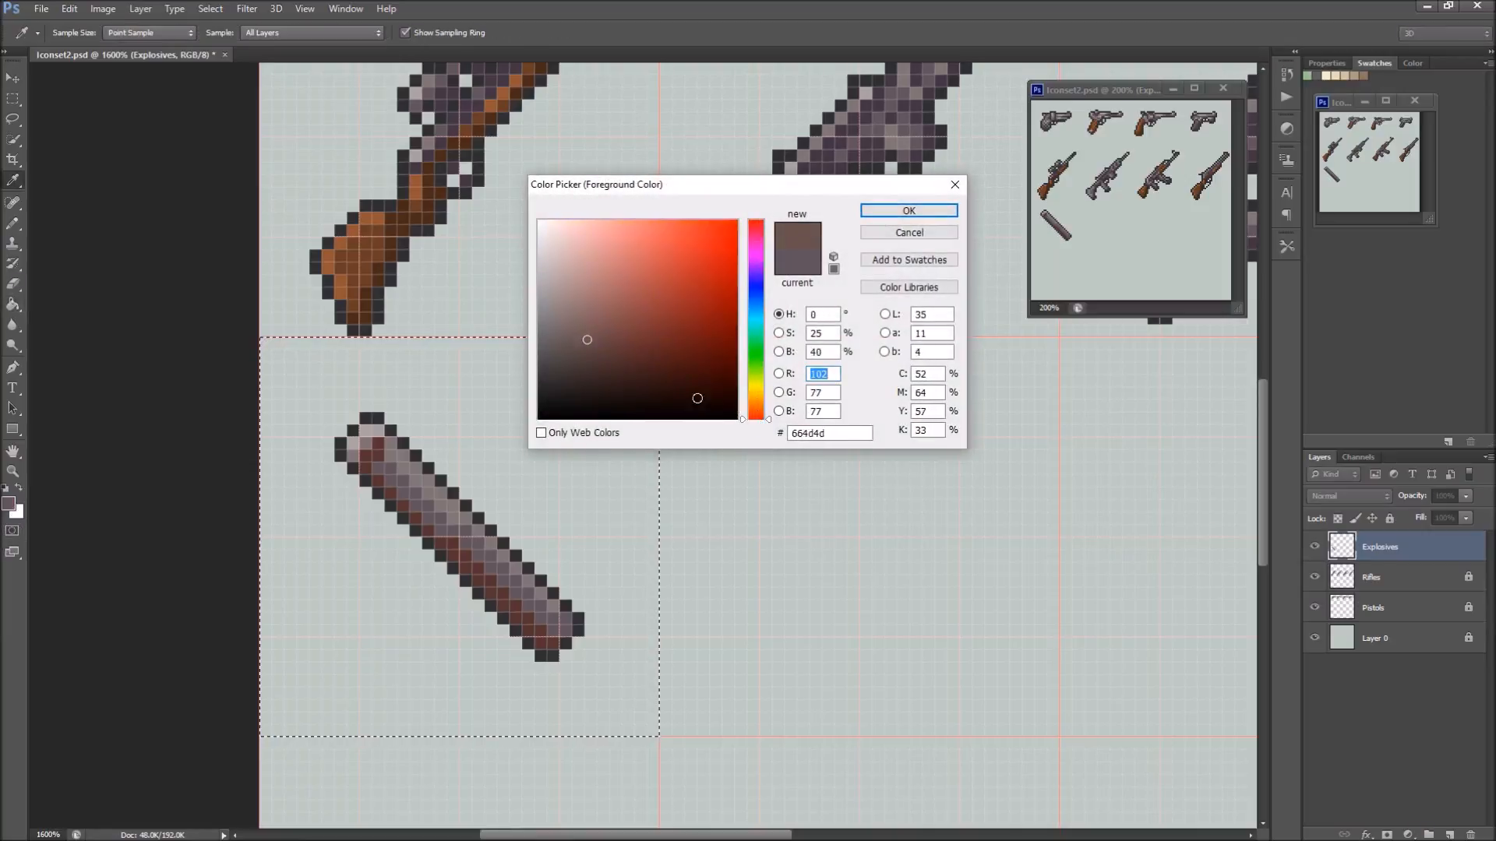
pyautogui.click(617, 334)
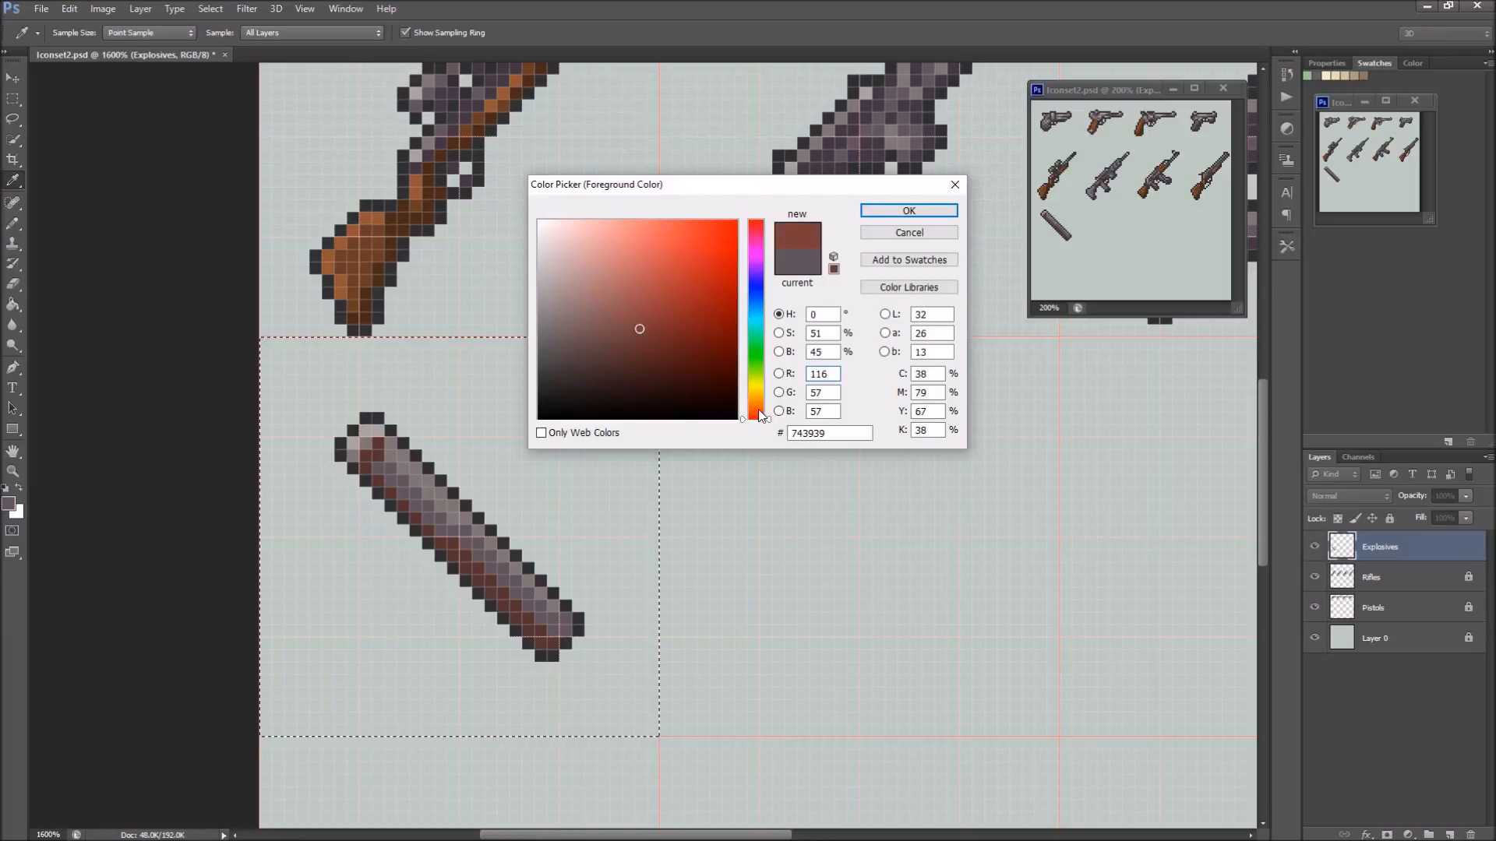
pyautogui.click(759, 408)
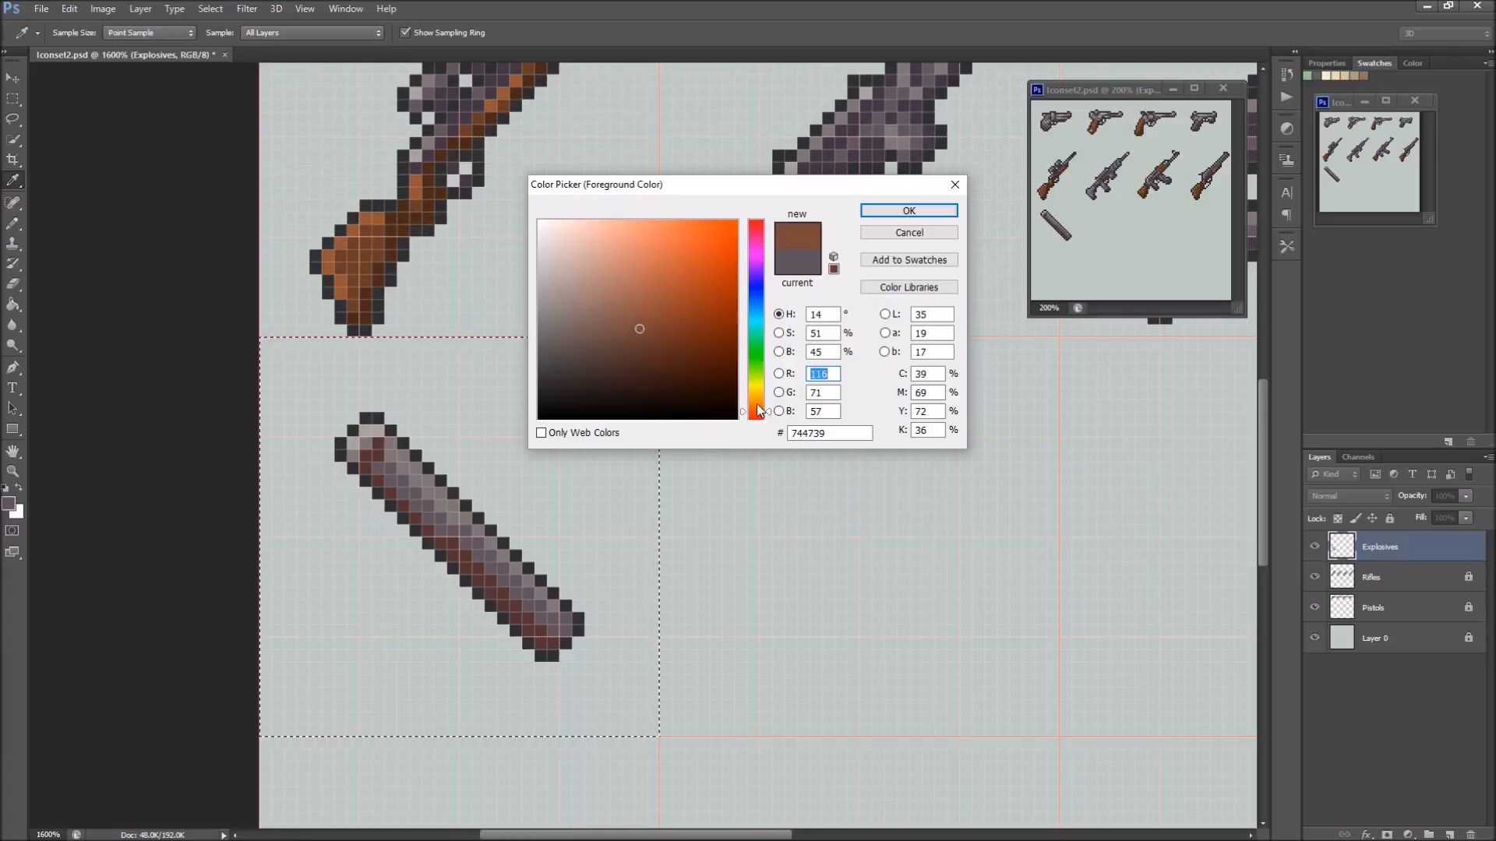
pyautogui.click(908, 210)
pyautogui.press('g')
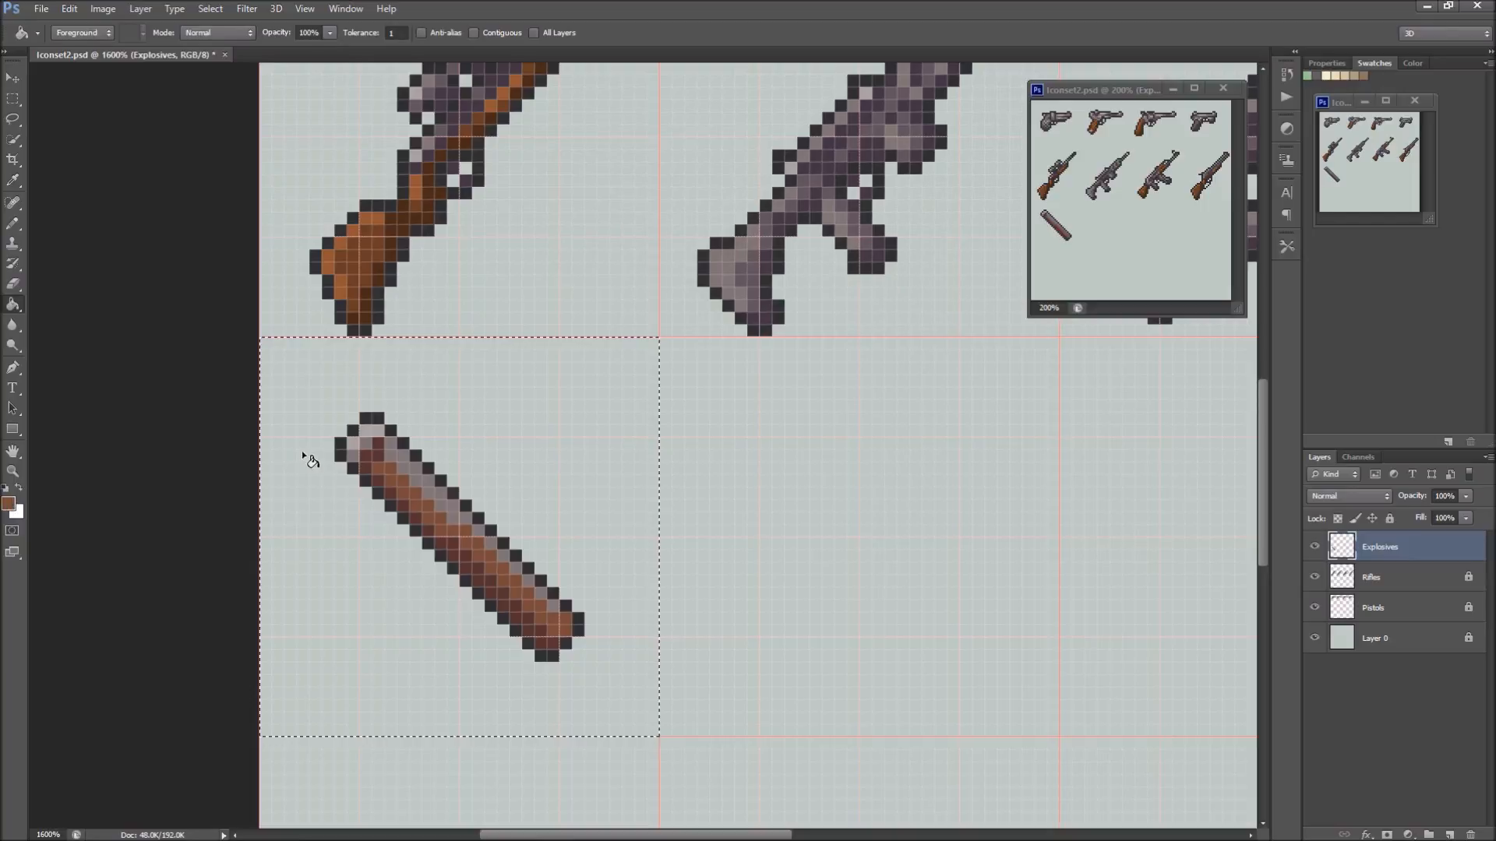
# Sample the stick's light grey-purple, change the colour to light brown 976445, and refill all the body's highlight pixels with it
pyautogui.keyDown('alt'); pyautogui.click(405, 446); pyautogui.keyUp('alt')
pyautogui.press('i')
pyautogui.click(18, 512)
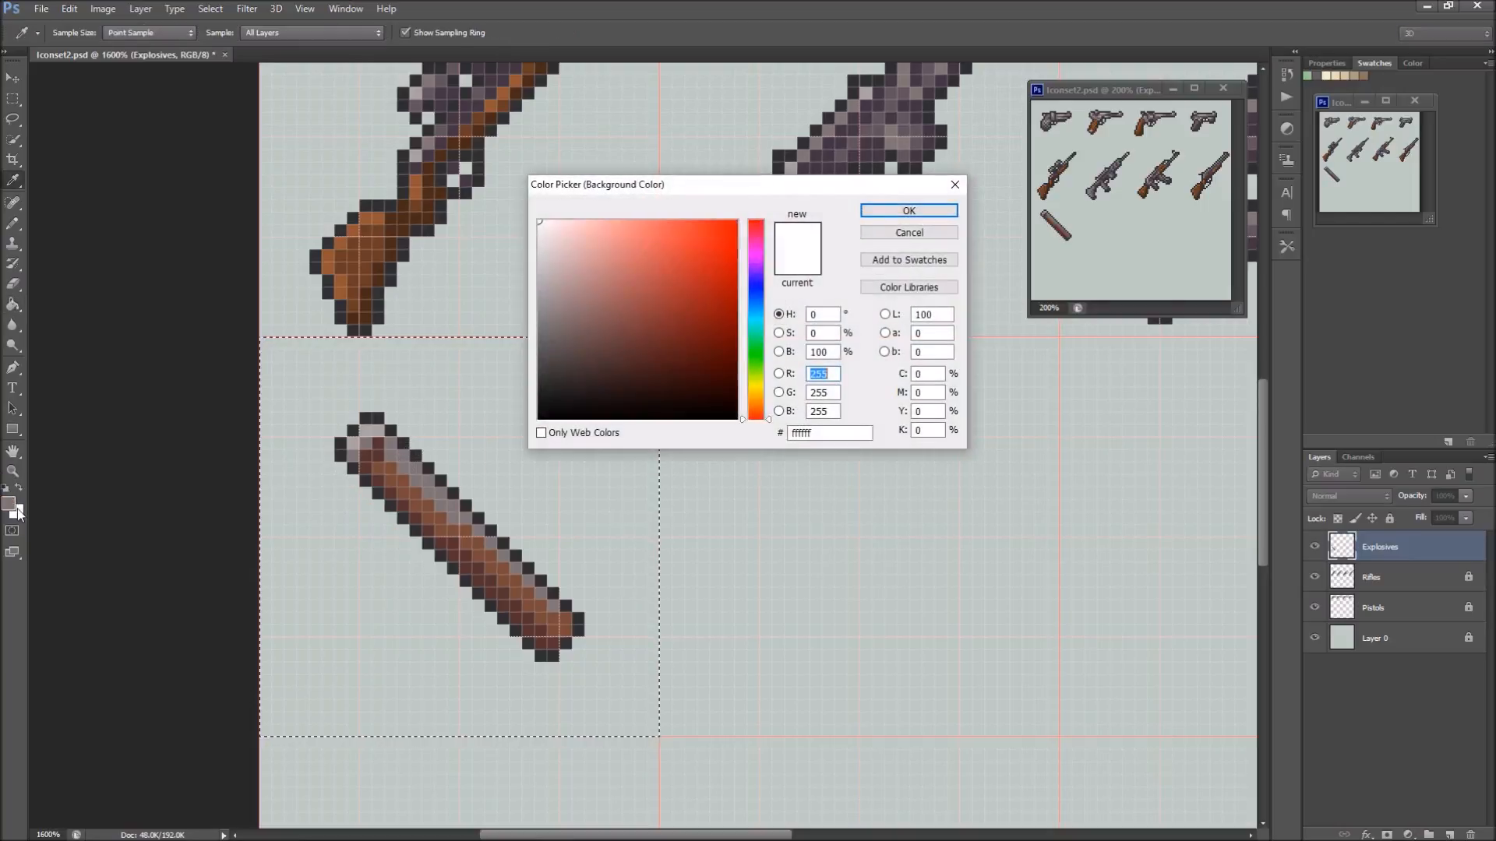
pyautogui.click(925, 232)
pyautogui.press('g')
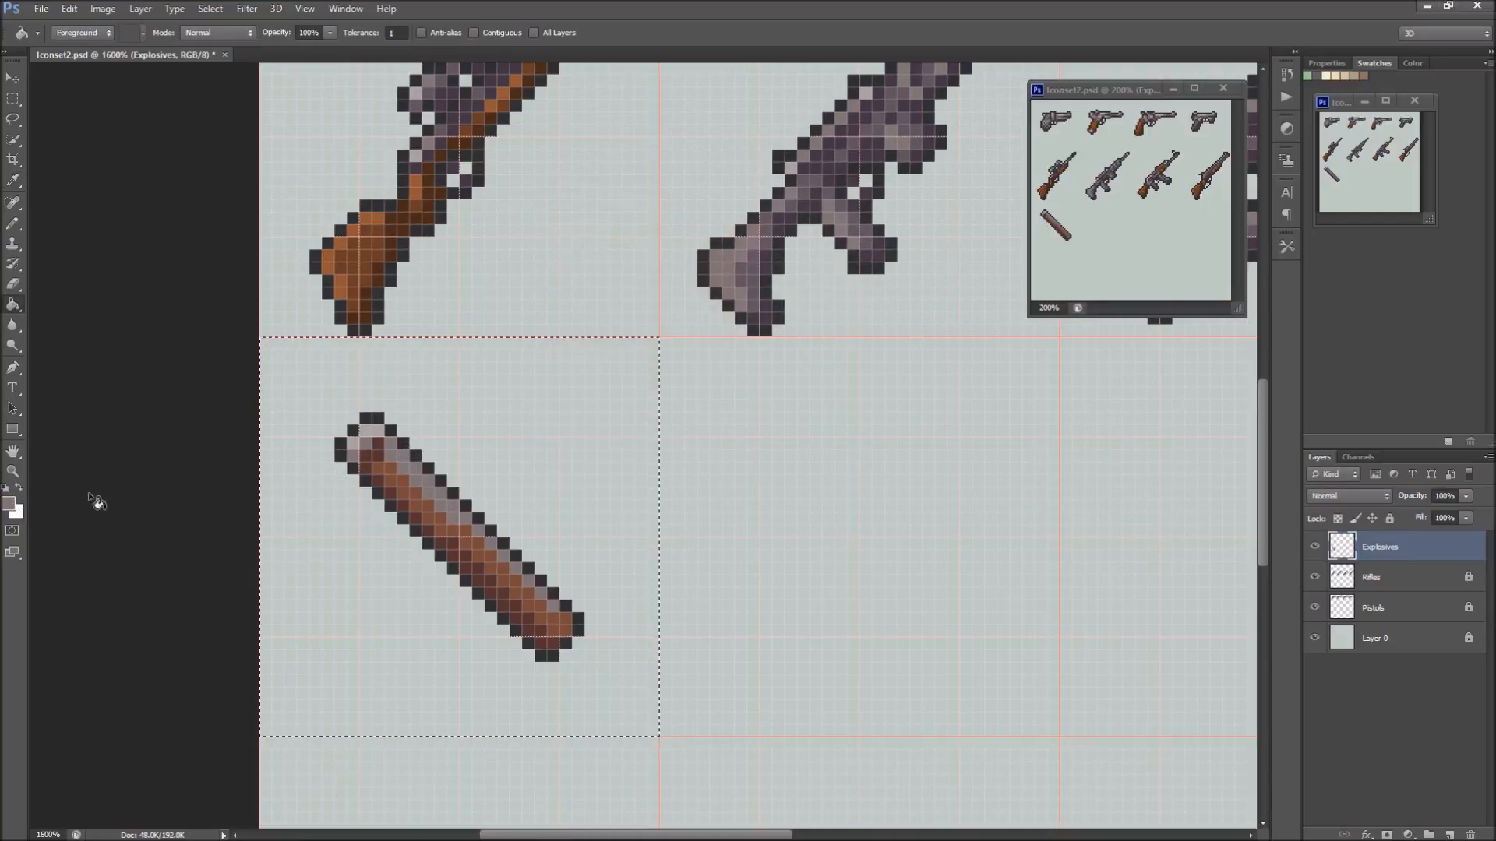
pyautogui.click(8, 504)
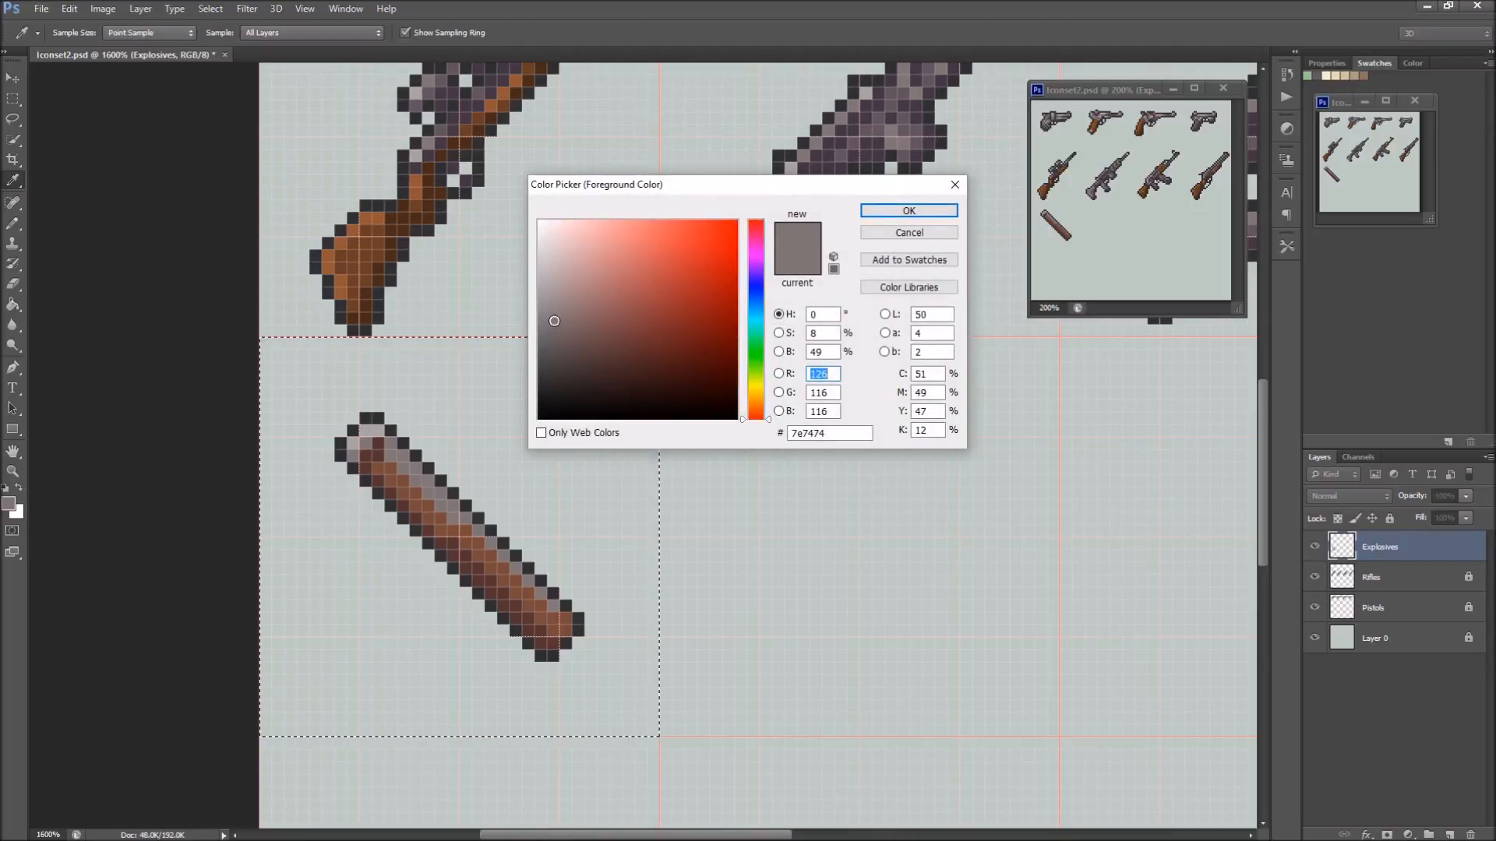
pyautogui.click(757, 407)
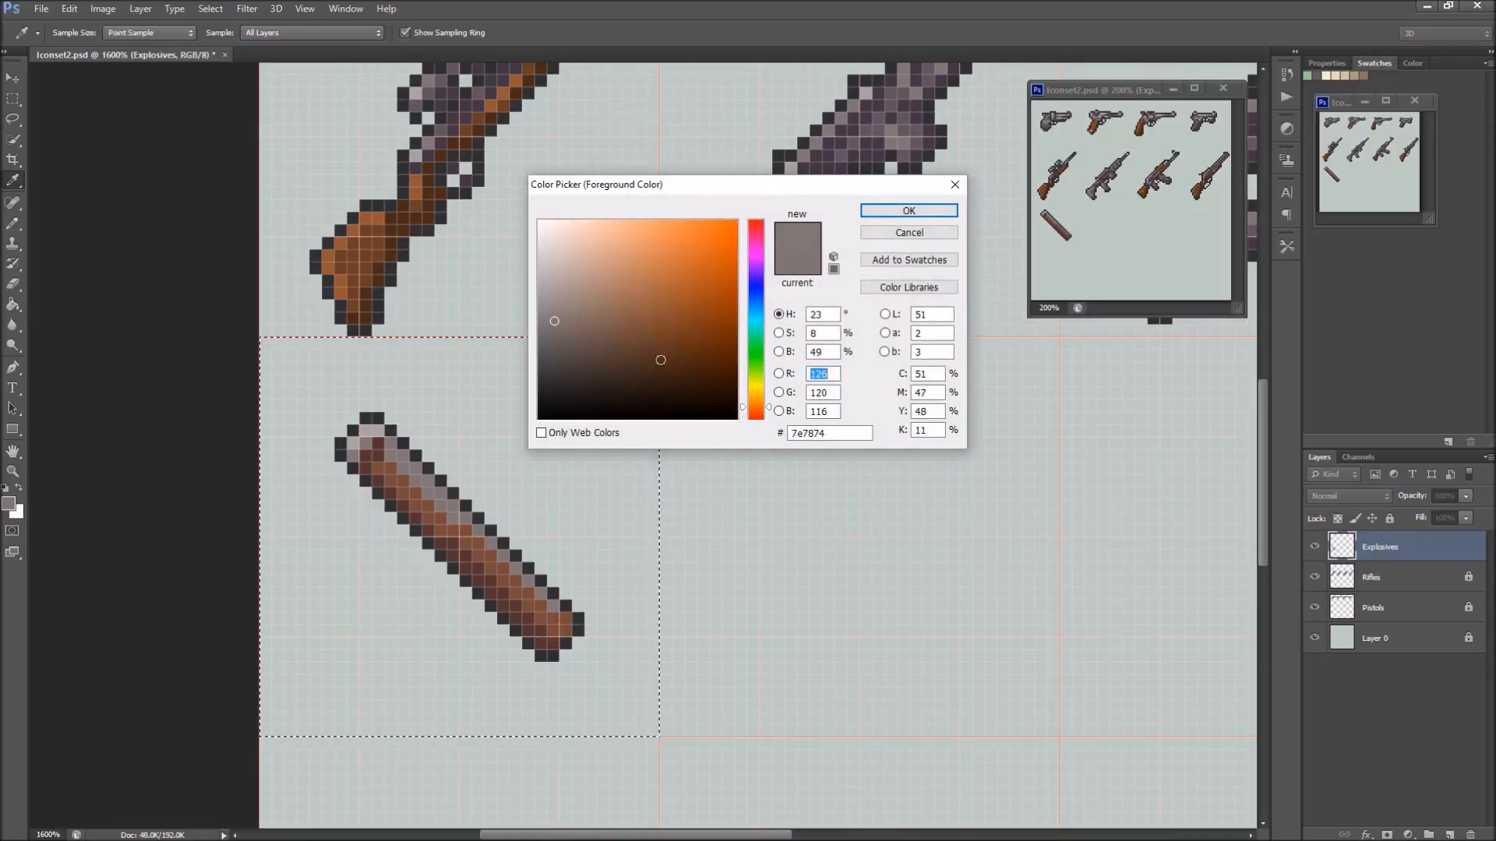
pyautogui.moveTo(596, 321); pyautogui.dragTo(646, 302)
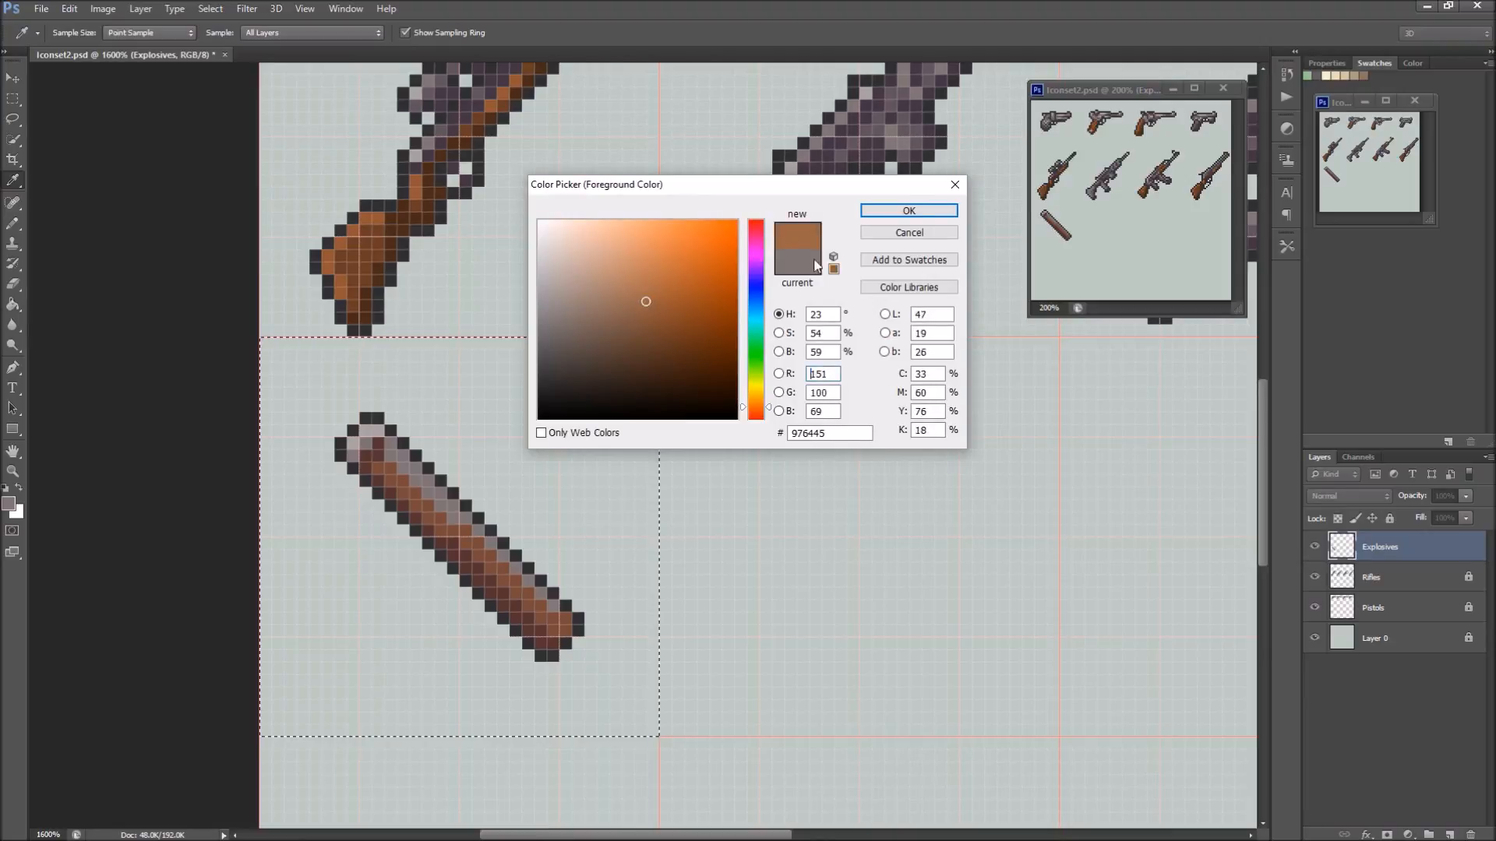
pyautogui.click(908, 210)
pyautogui.press('g')
pyautogui.click(427, 461)
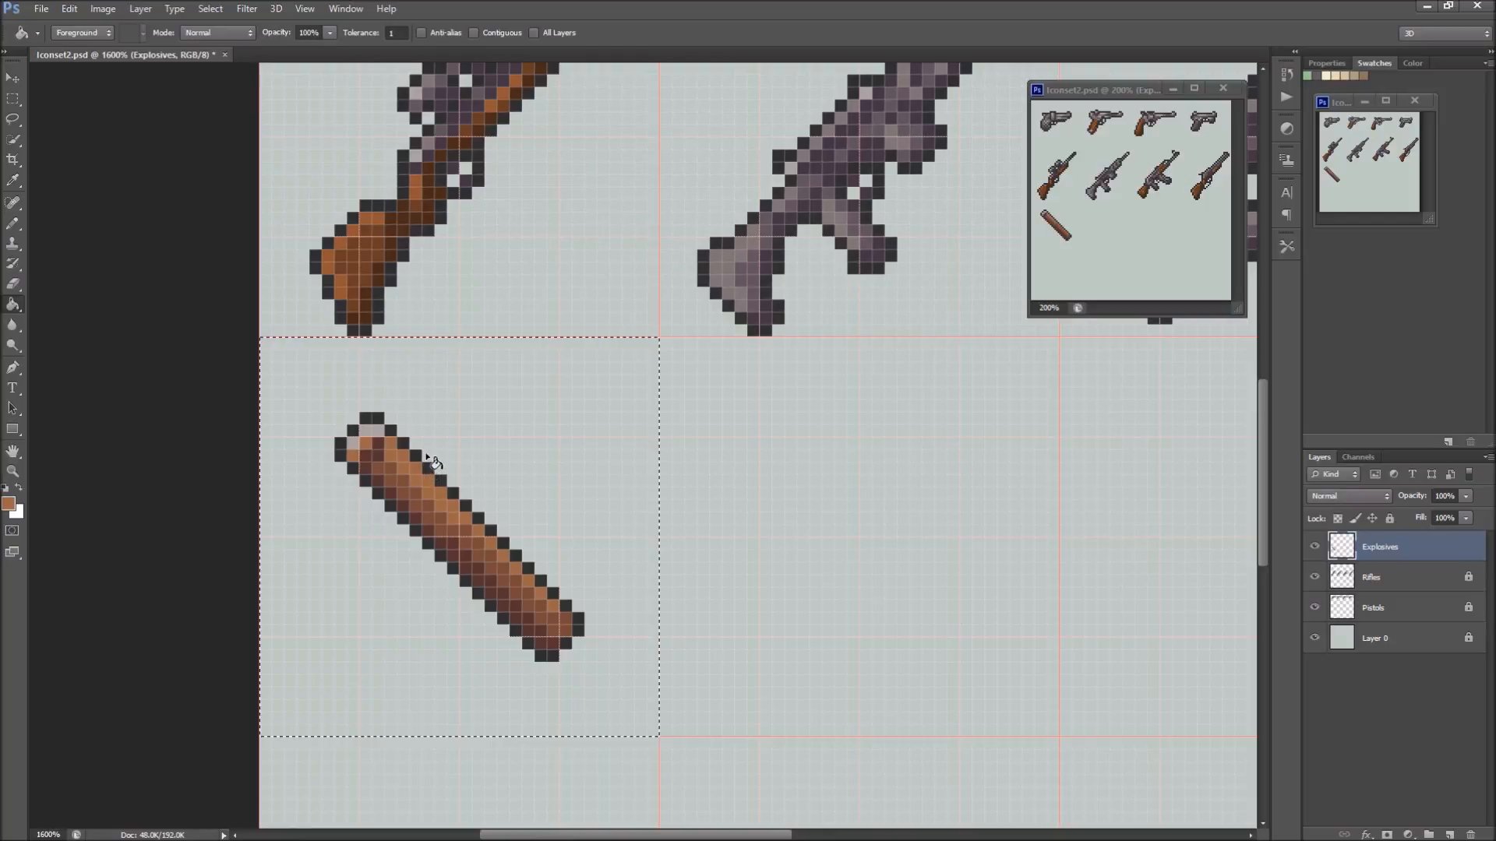
# Sample the end cap's pale grey, change the colour to tan c6b378, and refill the cap's pixels with it
pyautogui.press('i')
pyautogui.click(372, 430)
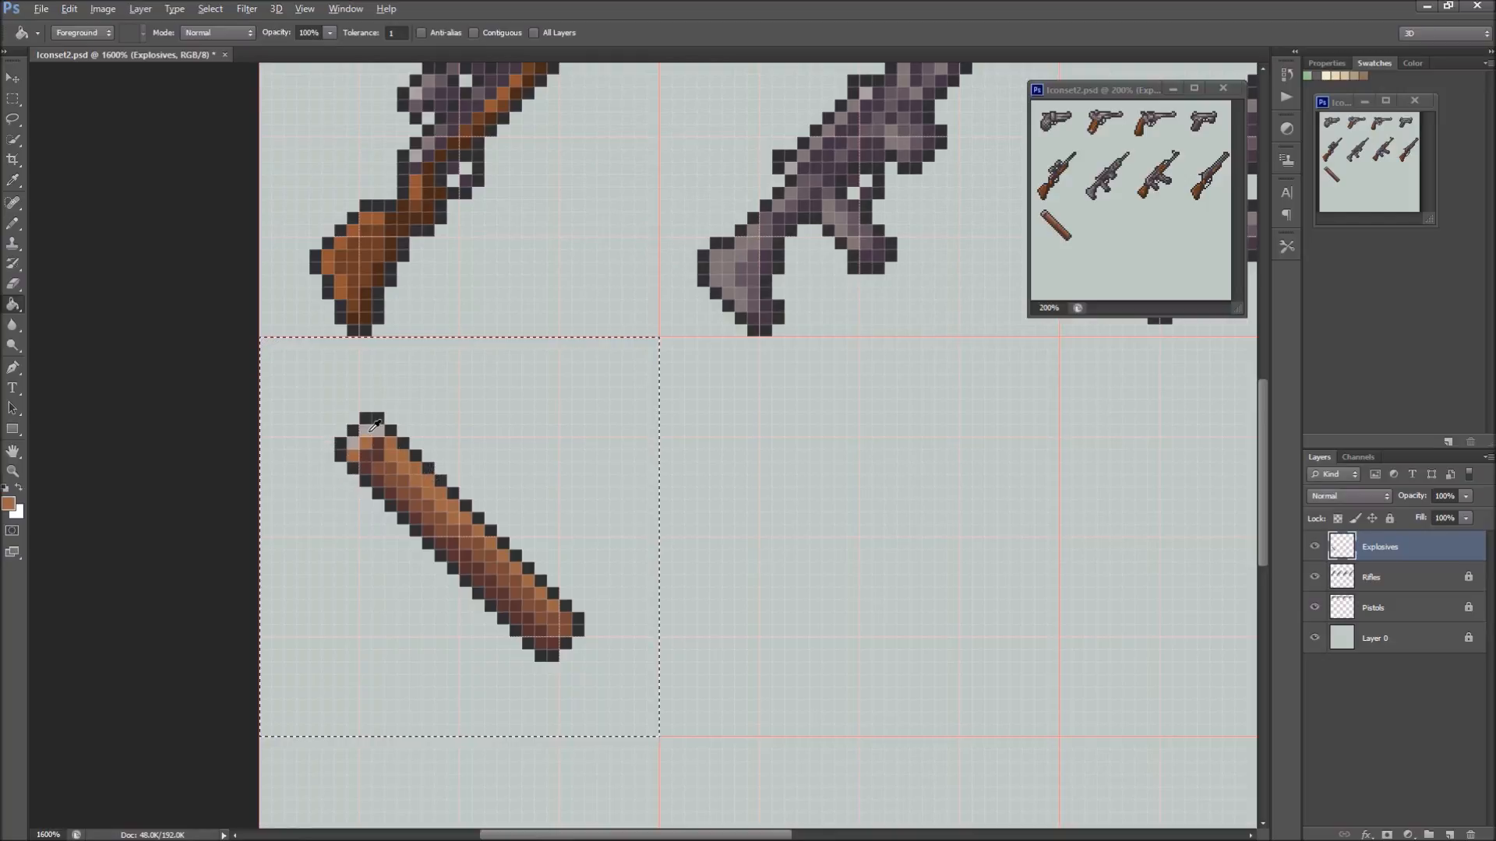
pyautogui.click(9, 504)
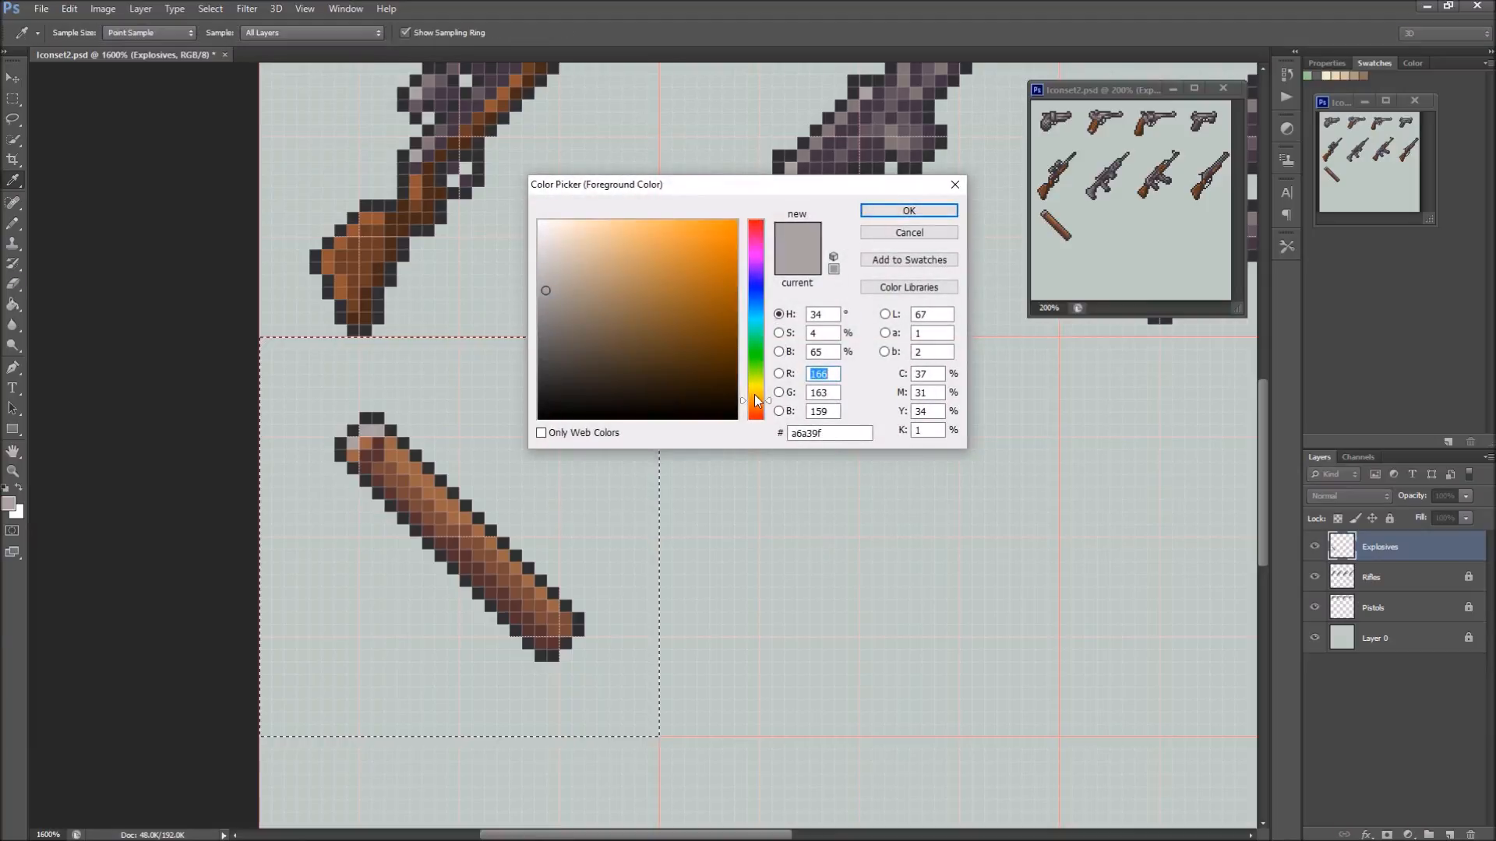
pyautogui.moveTo(756, 399); pyautogui.dragTo(757, 395)
pyautogui.moveTo(555, 292); pyautogui.dragTo(616, 264)
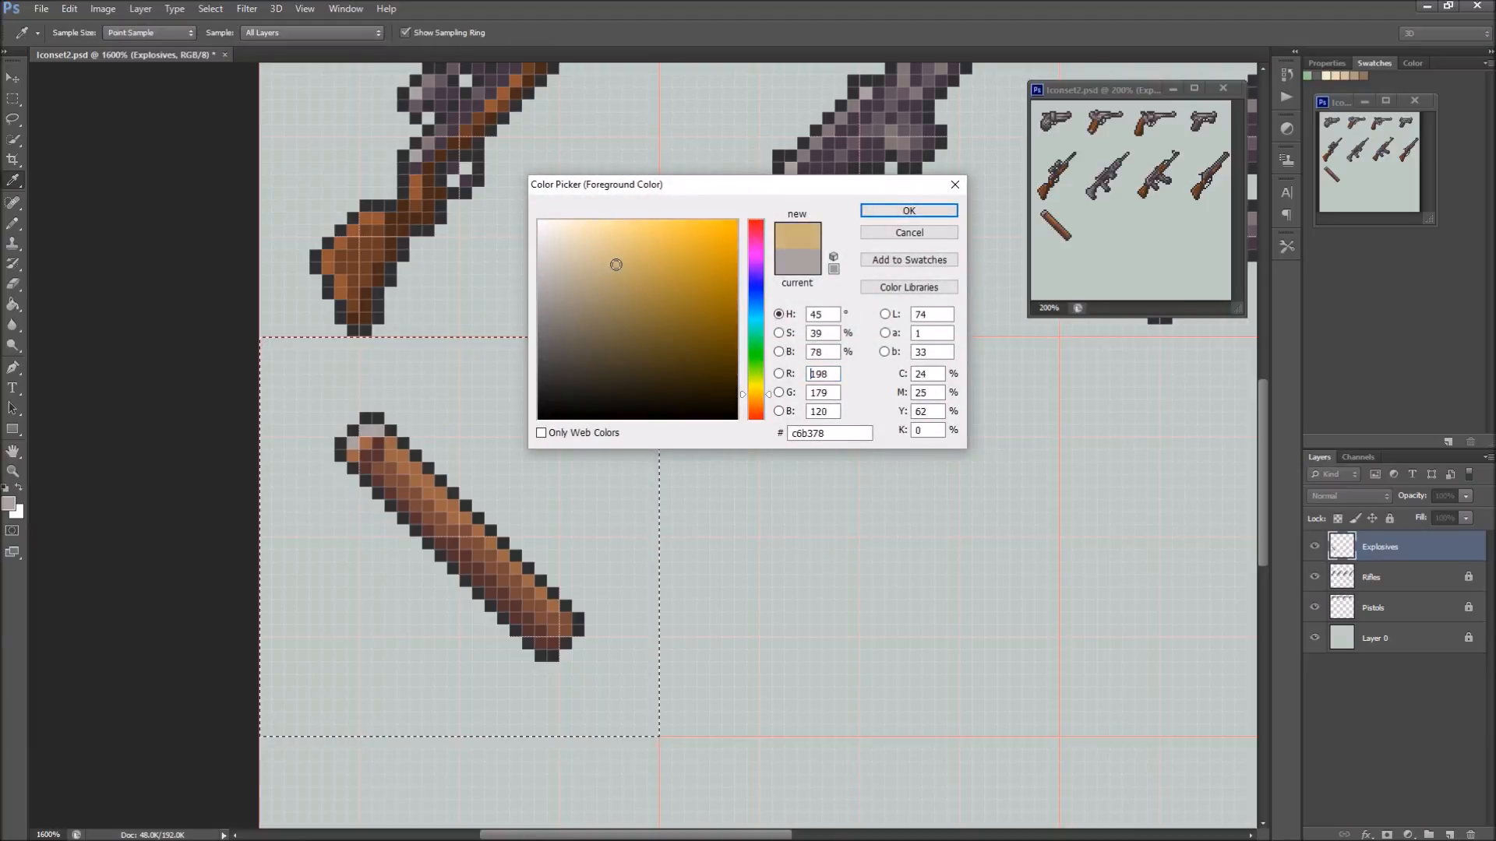
pyautogui.click(909, 210)
pyautogui.press('g')
pyautogui.click(373, 431)
# Brighten the body's highlight brown to a56d4a and refill the highlight pixels
pyautogui.keyDown('alt'); pyautogui.click(436, 489); pyautogui.keyUp('alt')
pyautogui.click(9, 503)
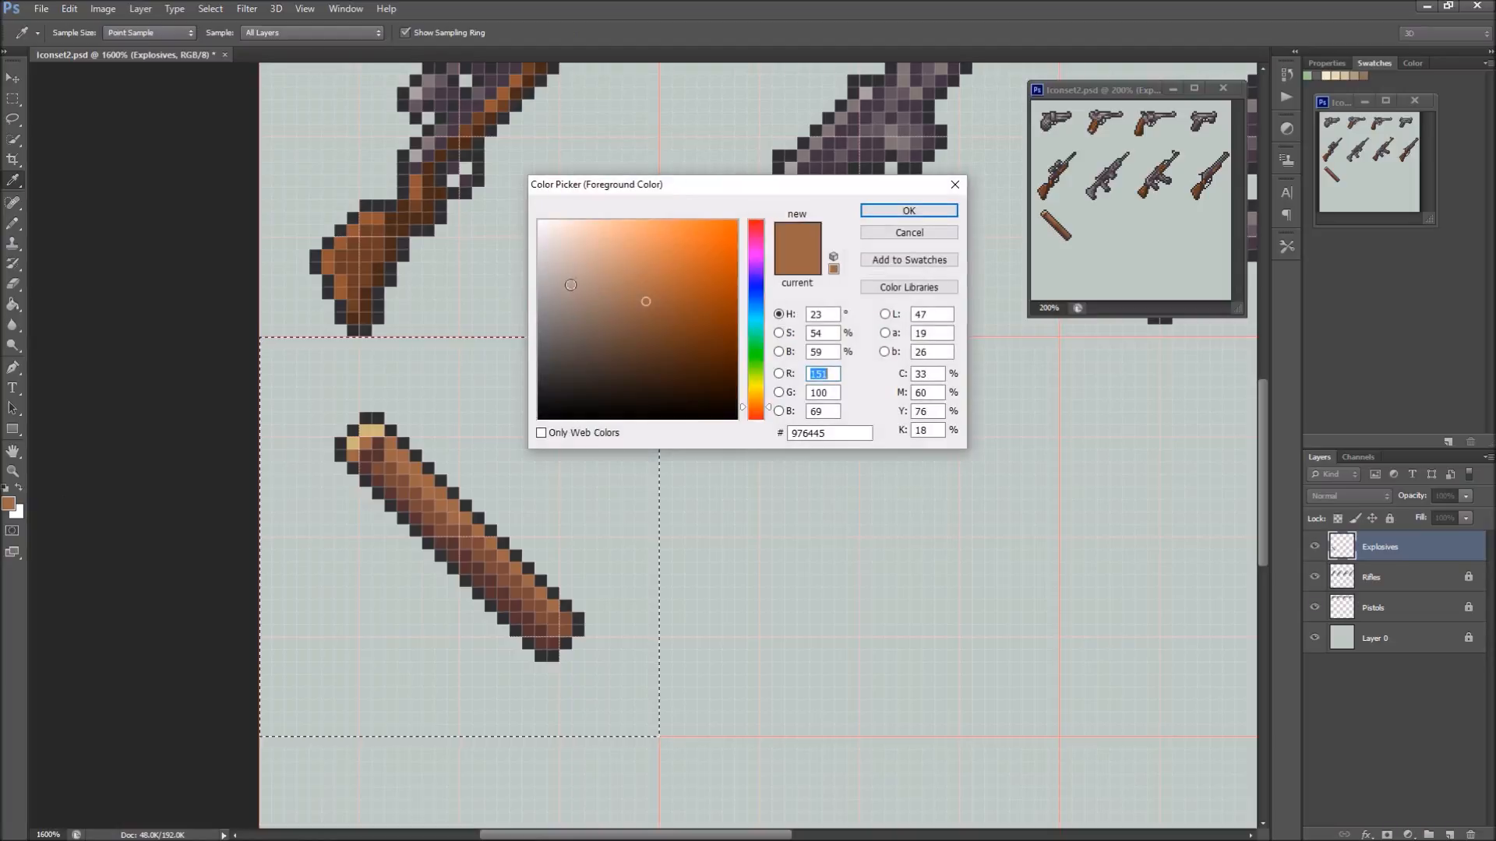
pyautogui.click(647, 291)
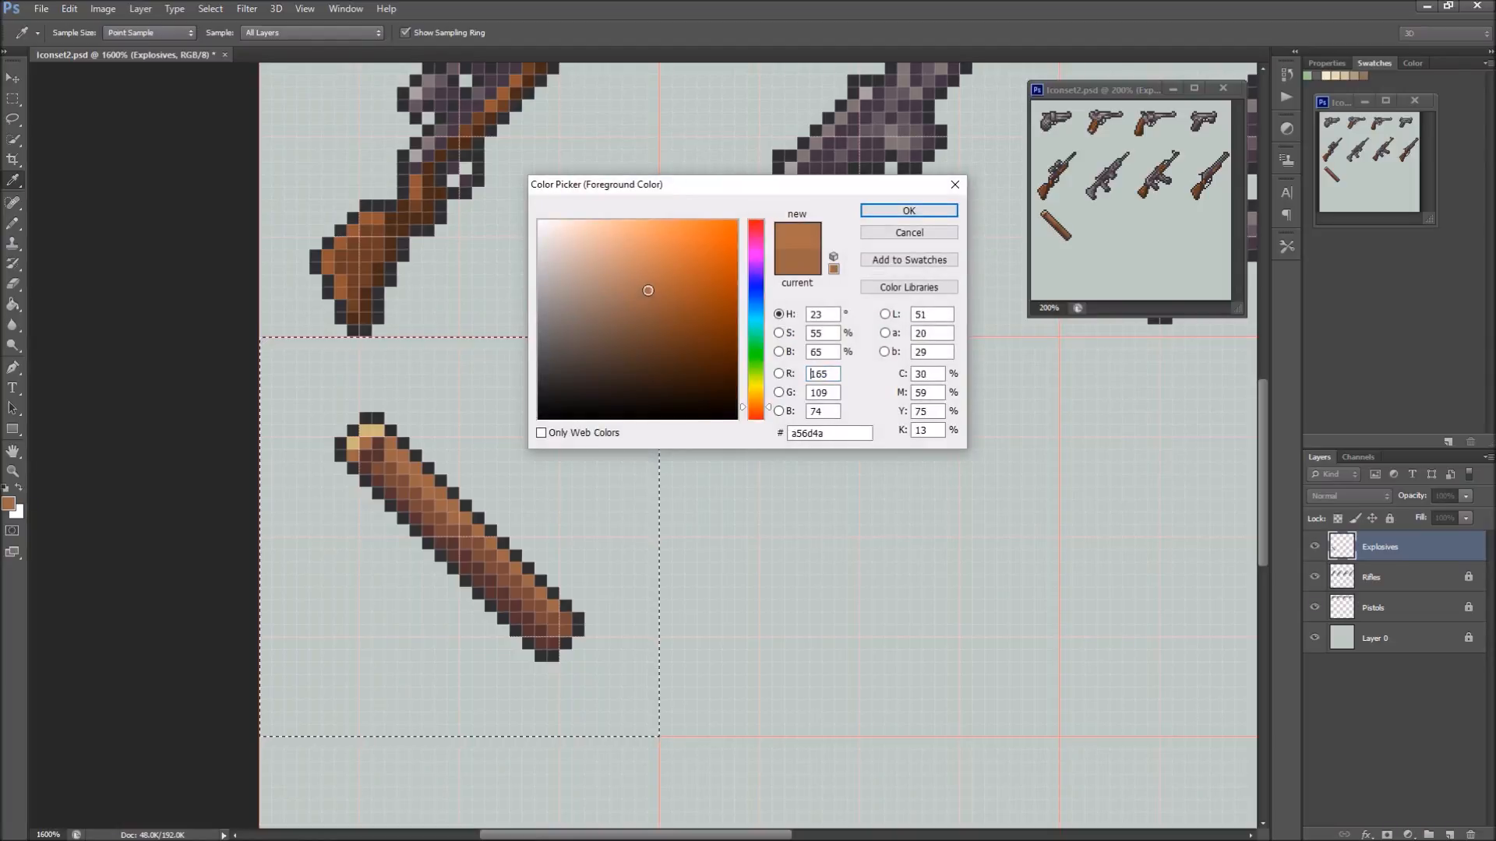
pyautogui.click(879, 210)
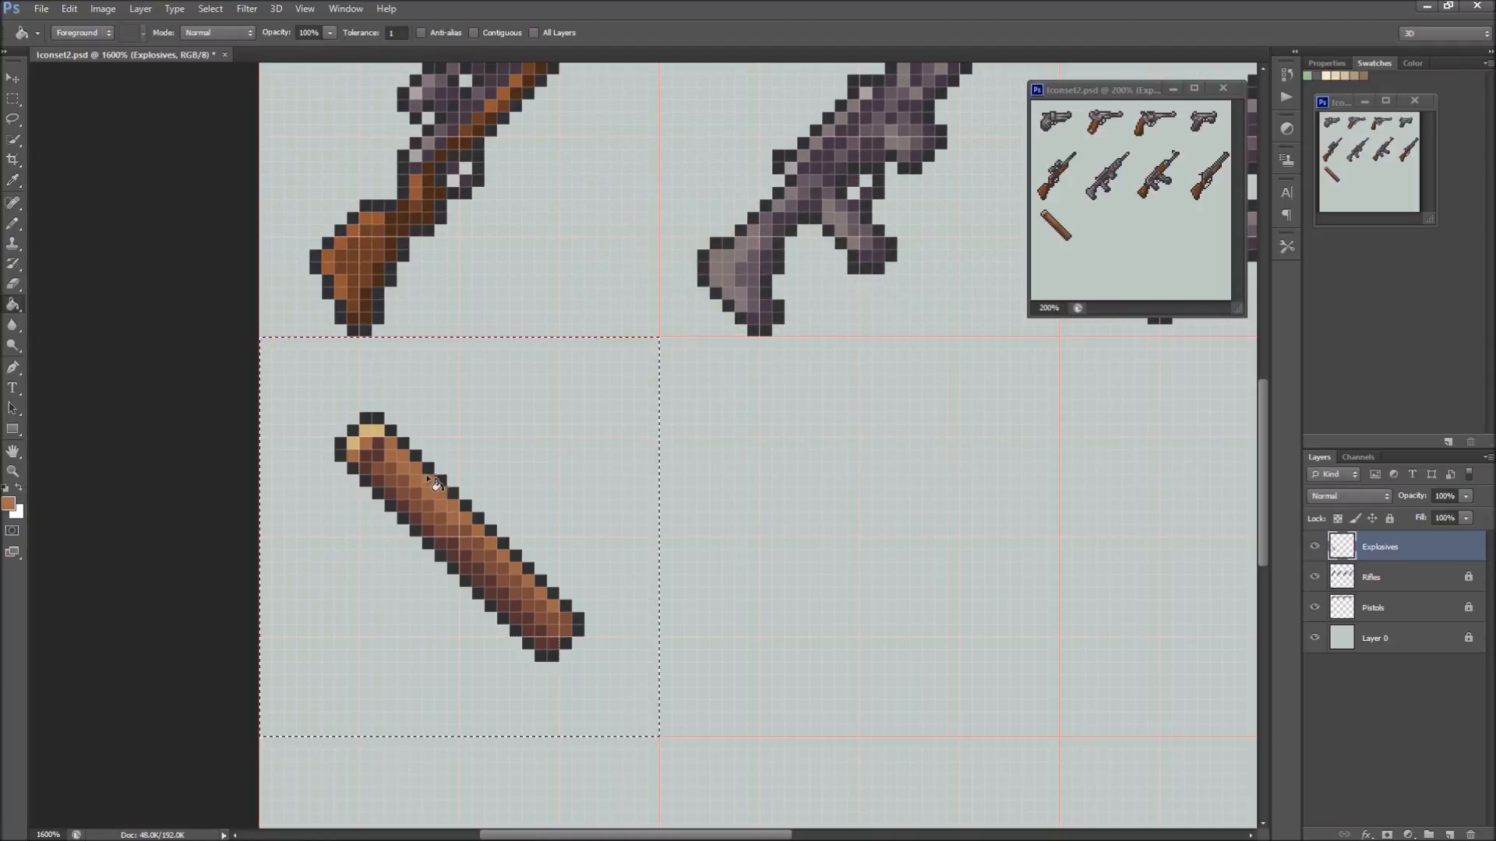
# Change the body's midtone brown to the more saturated 854633 and refill the midtone pixels
pyautogui.click(10, 504)
pyautogui.click(811, 374)
pyautogui.moveTo(642, 326); pyautogui.dragTo(652, 319)
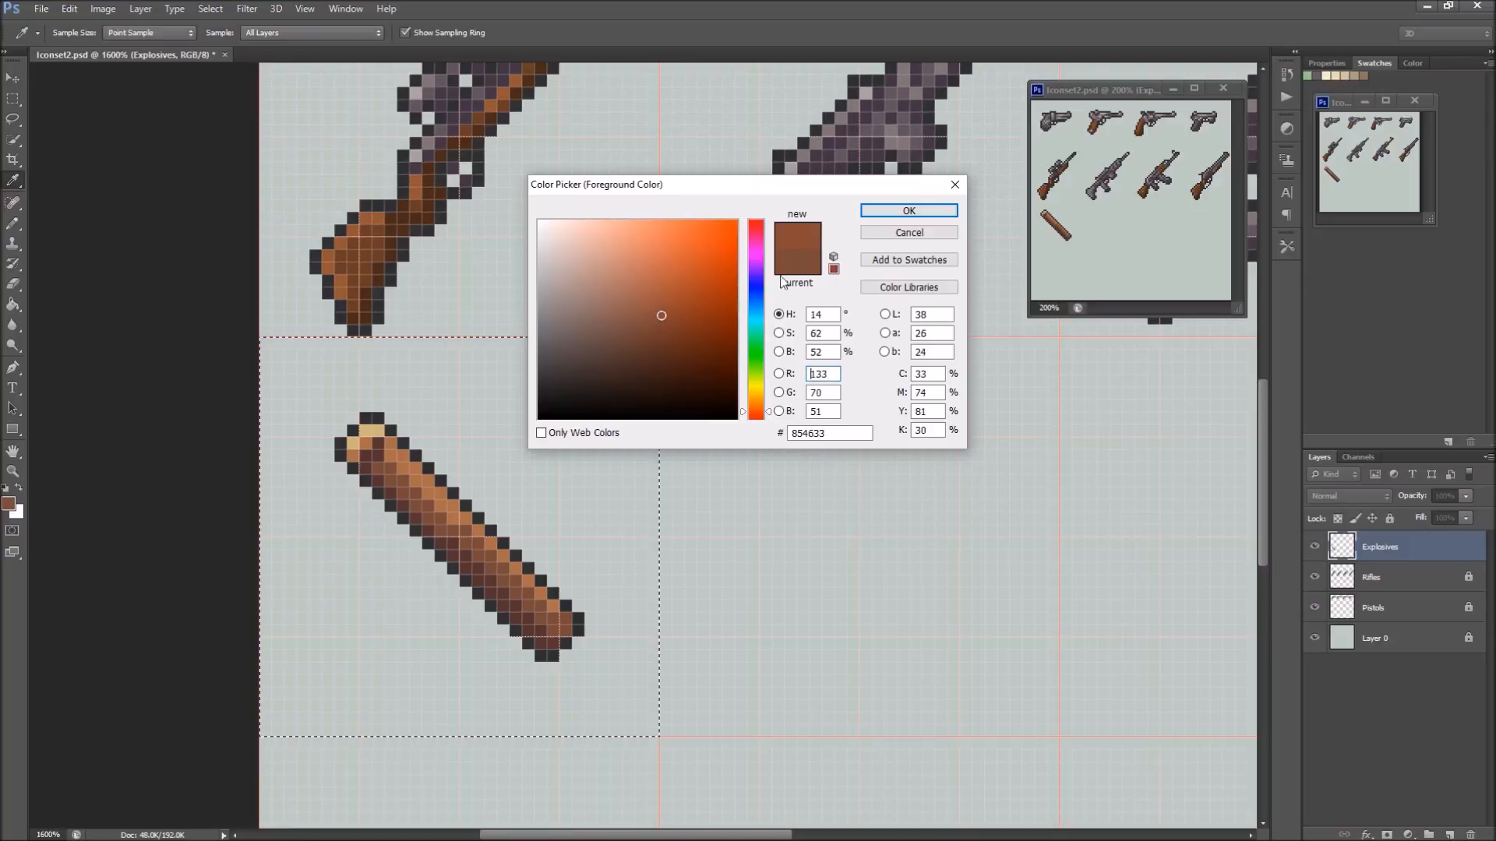
pyautogui.click(880, 214)
pyautogui.press('g')
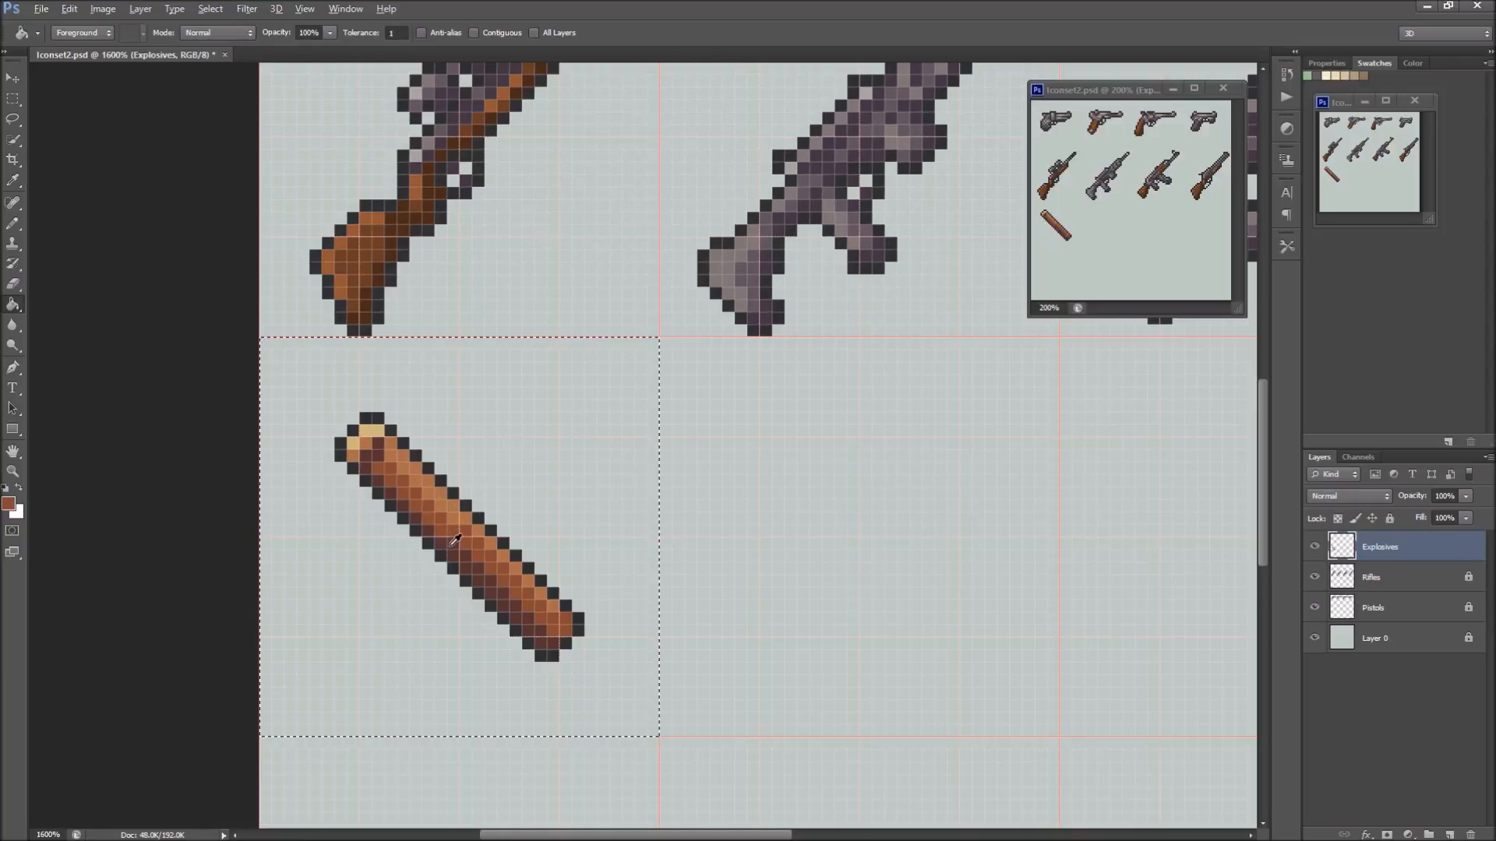
# Change the stick's darkest reddish brown to 522222 and refill the shadow pixels
pyautogui.click(9, 504)
pyautogui.moveTo(647, 349); pyautogui.dragTo(659, 351)
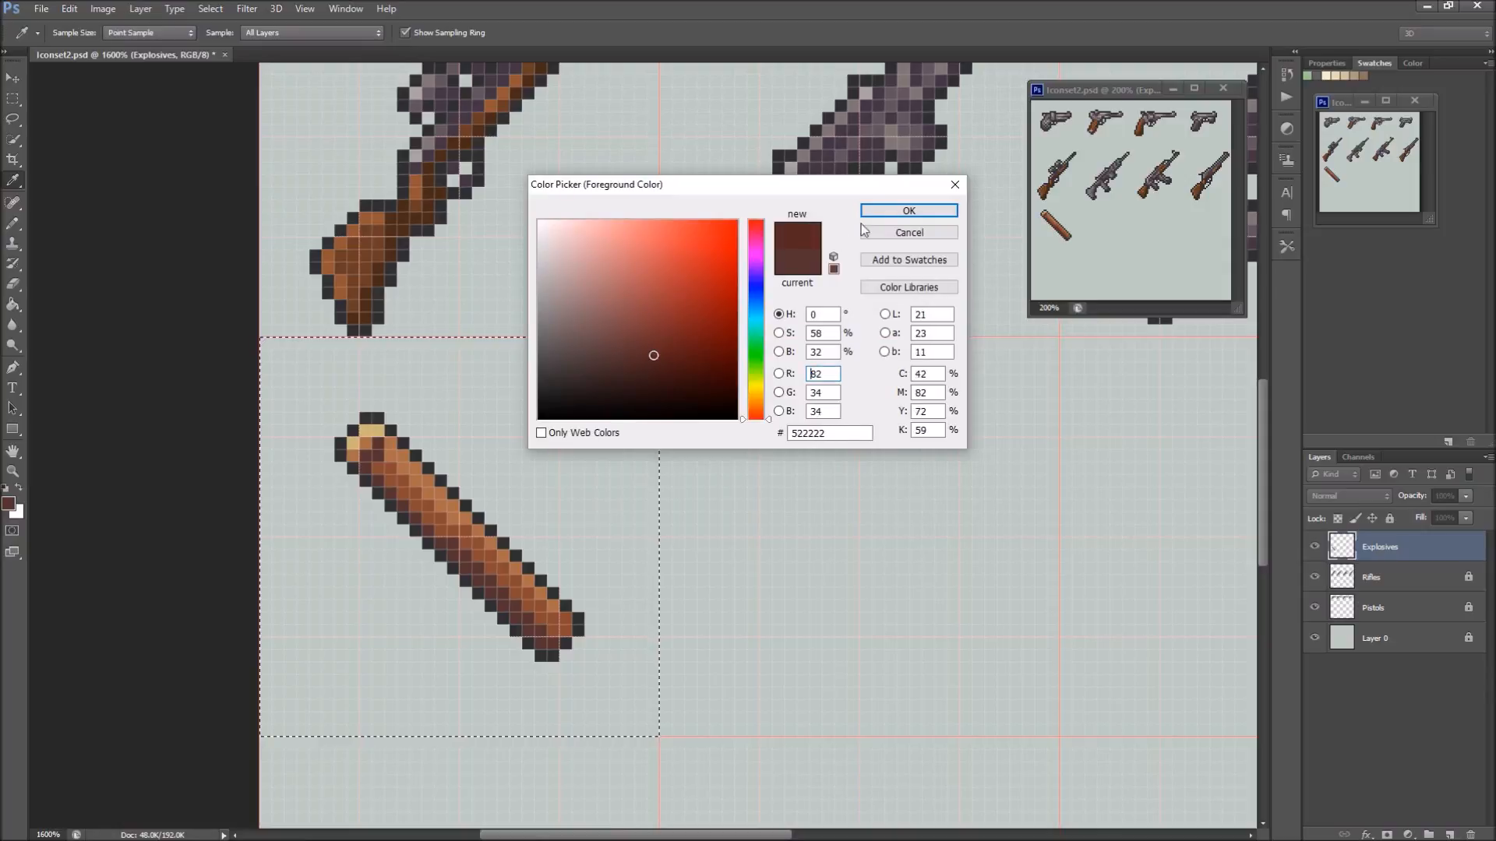
pyautogui.click(905, 211)
# Sample the body's midtone brown, change it to the redder 843621, and refill the midtone pixels
pyautogui.keyDown('alt'); pyautogui.click(410, 487); pyautogui.keyUp('alt')
pyautogui.click(11, 504)
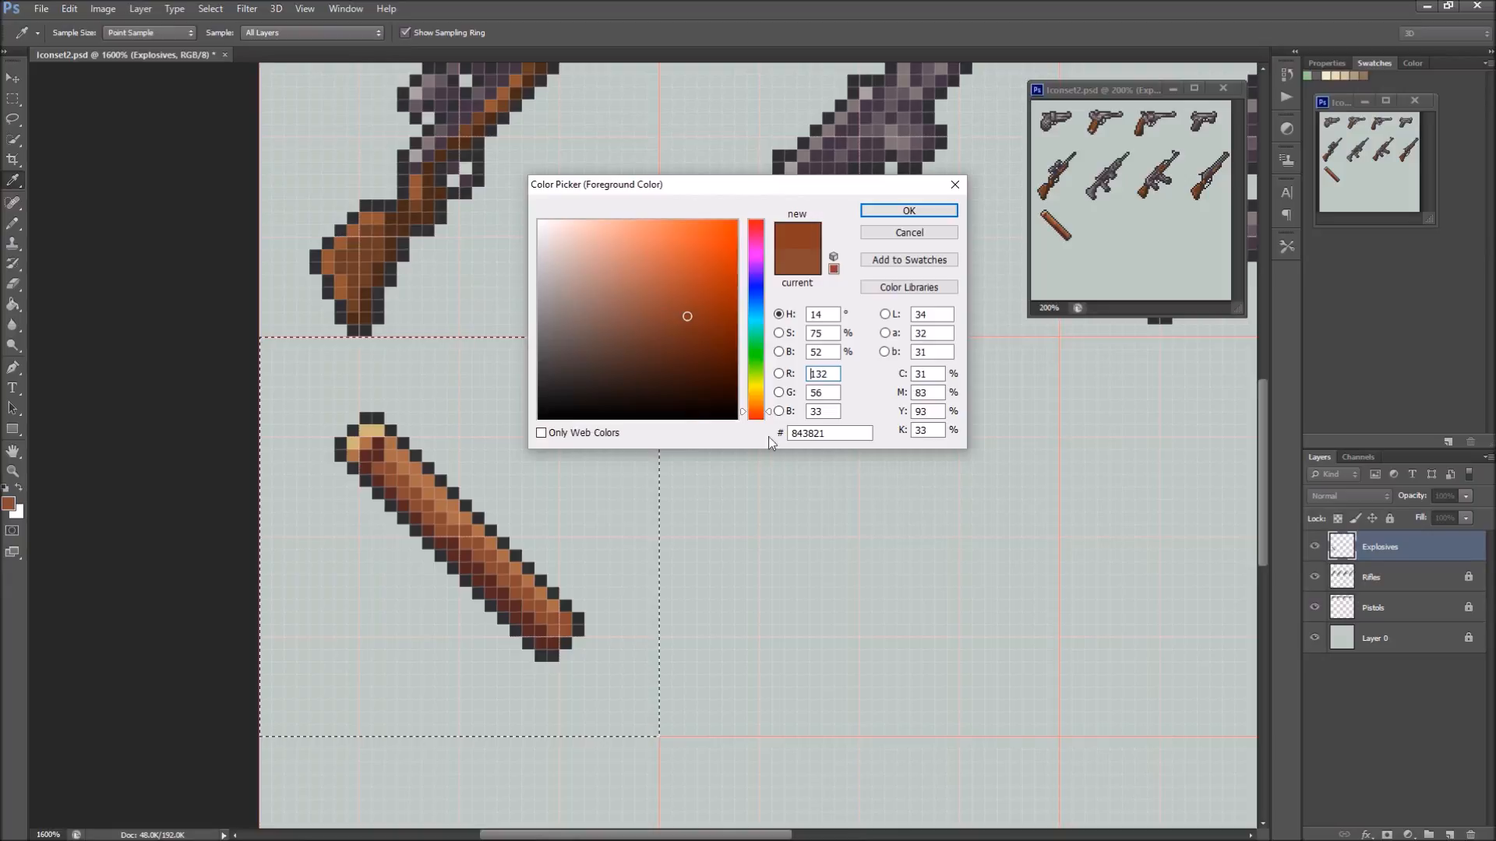
pyautogui.moveTo(755, 413); pyautogui.dragTo(756, 415)
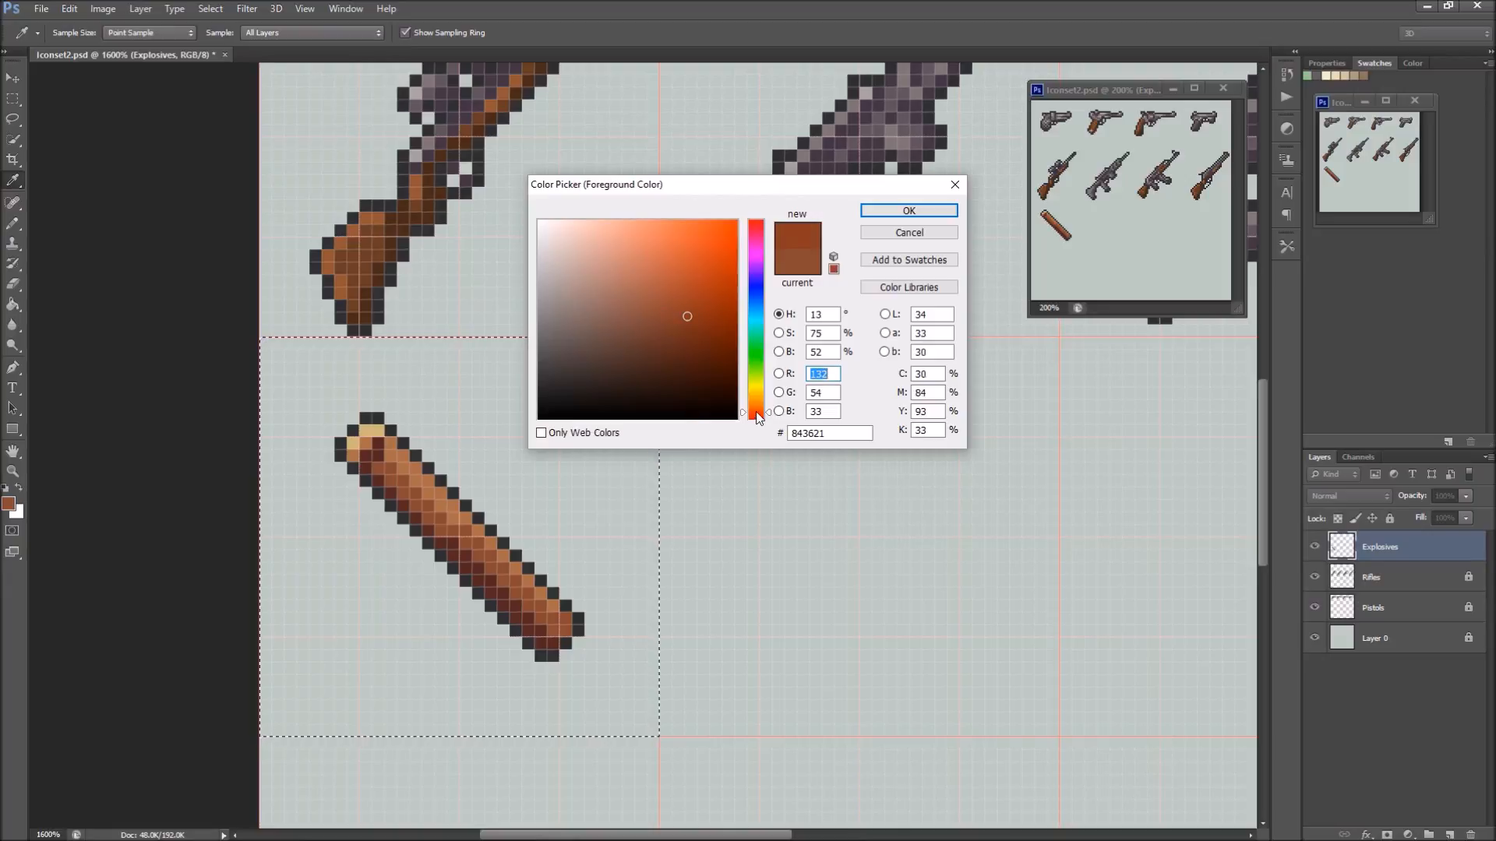
pyautogui.click(886, 212)
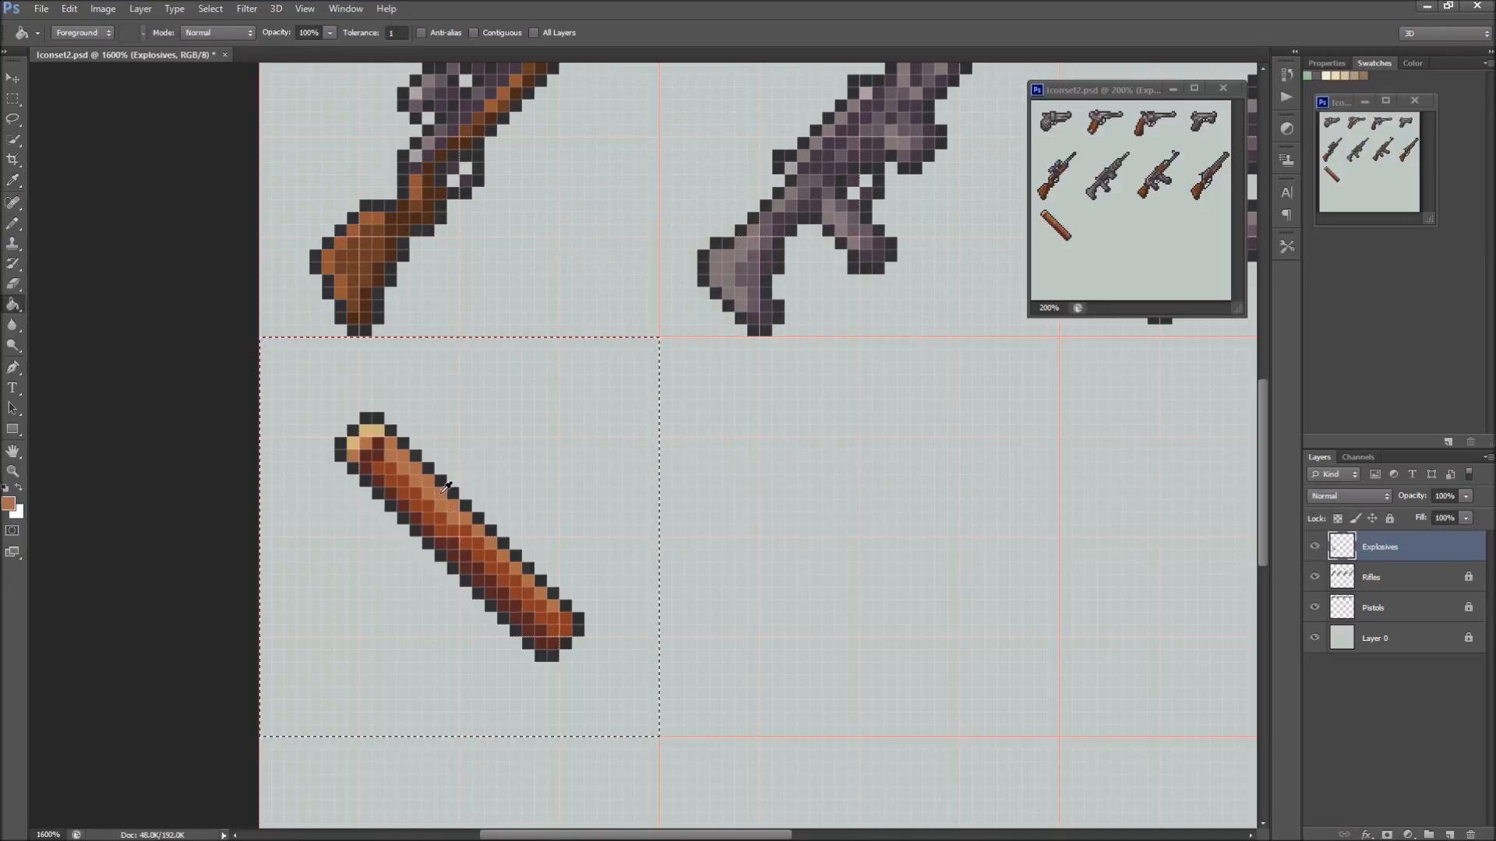
# Change the body's highlight colour to orange-brown b1673c and refill the highlight pixels
pyautogui.click(8, 504)
pyautogui.moveTo(650, 290); pyautogui.dragTo(662, 280)
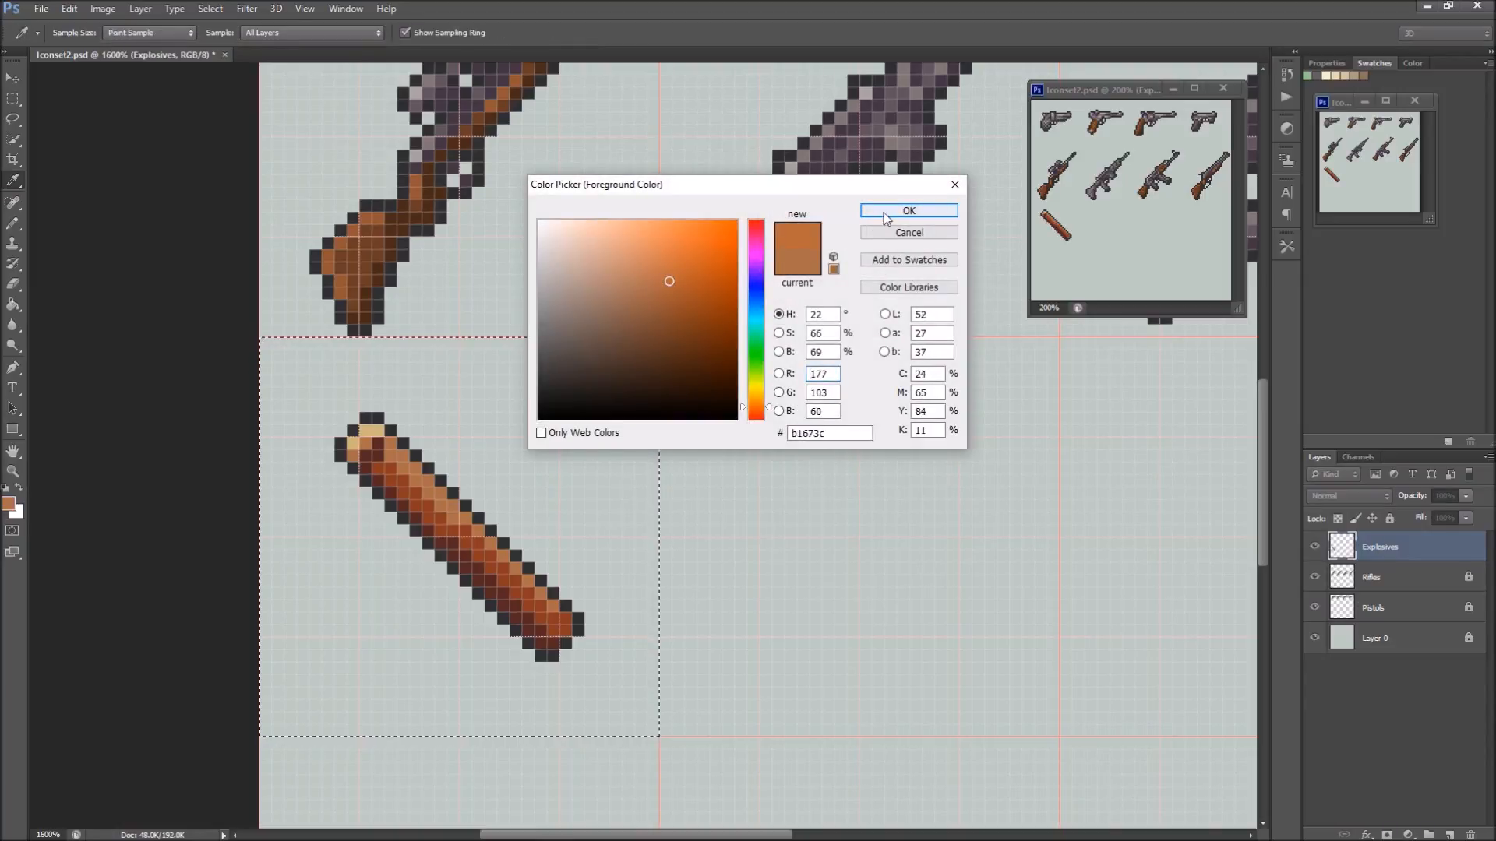
pyautogui.click(909, 211)
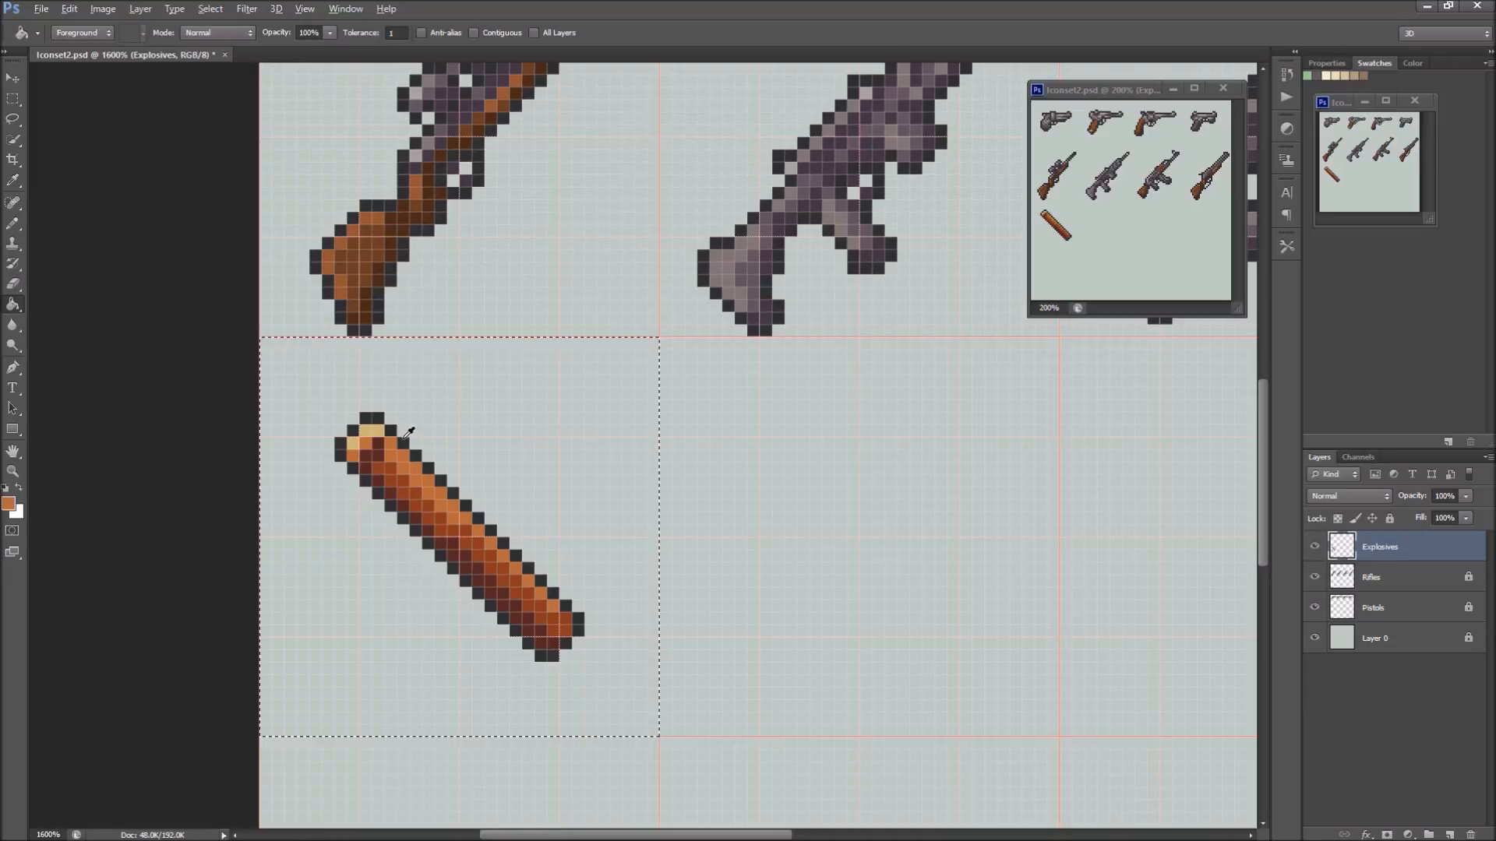
# Sample the stick's darkest red-brown and draw a short curved fuse out of the end cap with the Pencil tool
pyautogui.press('b')
pyautogui.click(428, 480)
pyautogui.click(450, 503)
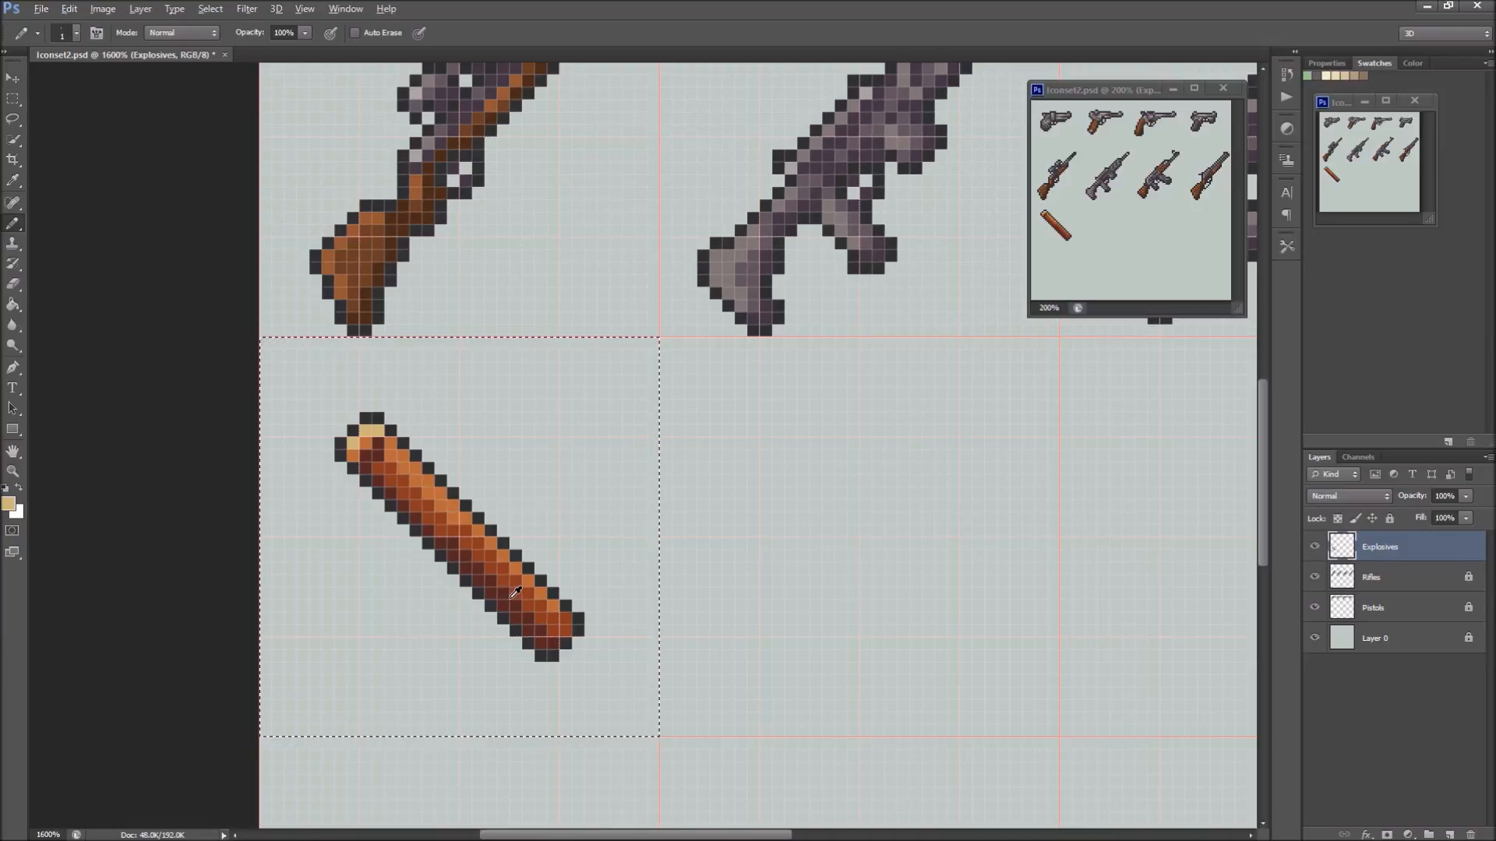
pyautogui.keyDown('alt'); pyautogui.click(460, 545); pyautogui.keyUp('alt')
pyautogui.click(341, 419)
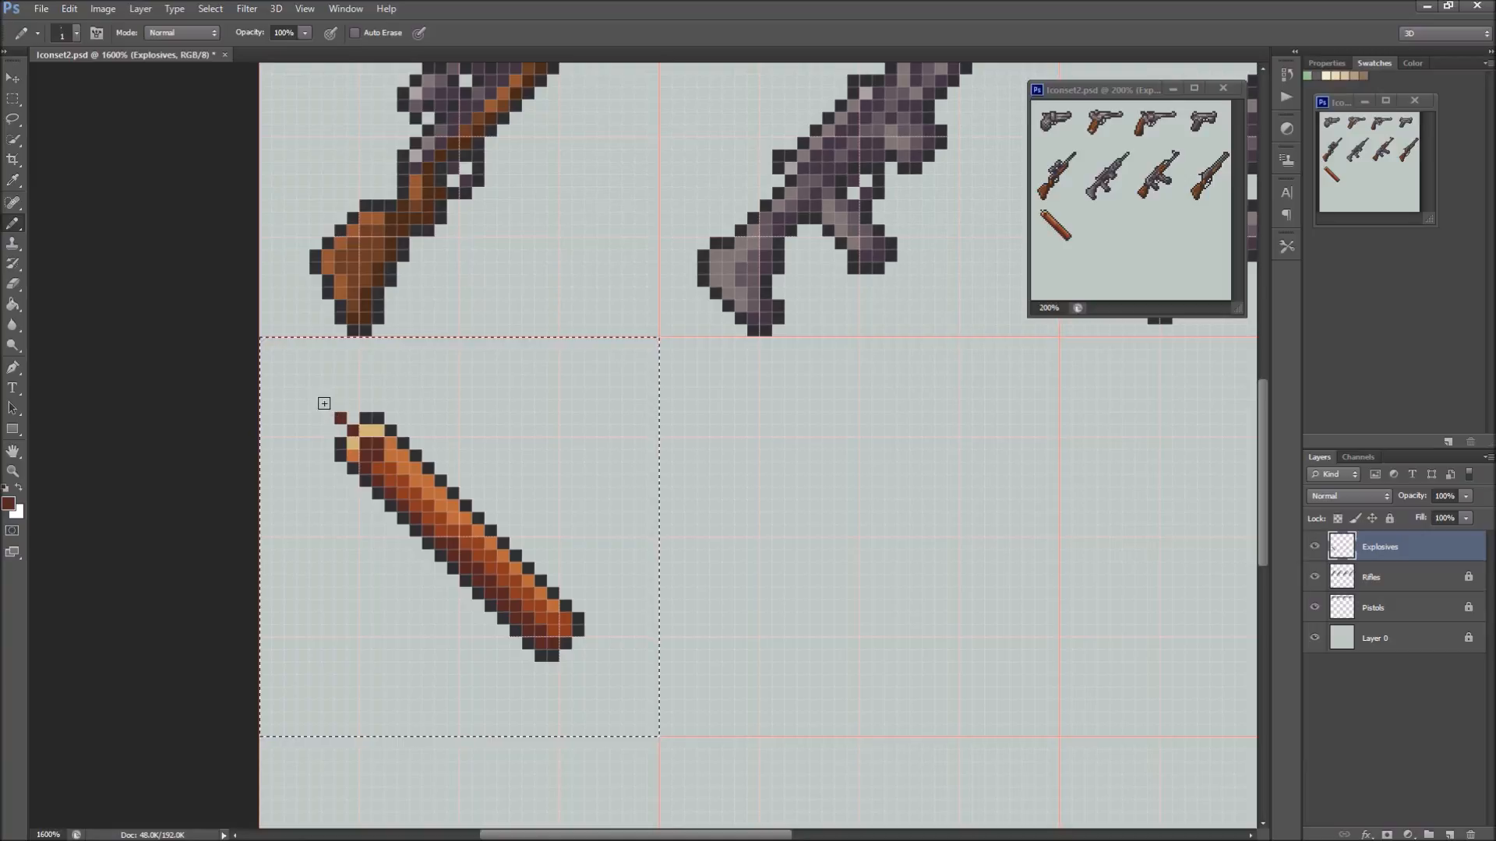
pyautogui.click(300, 416)
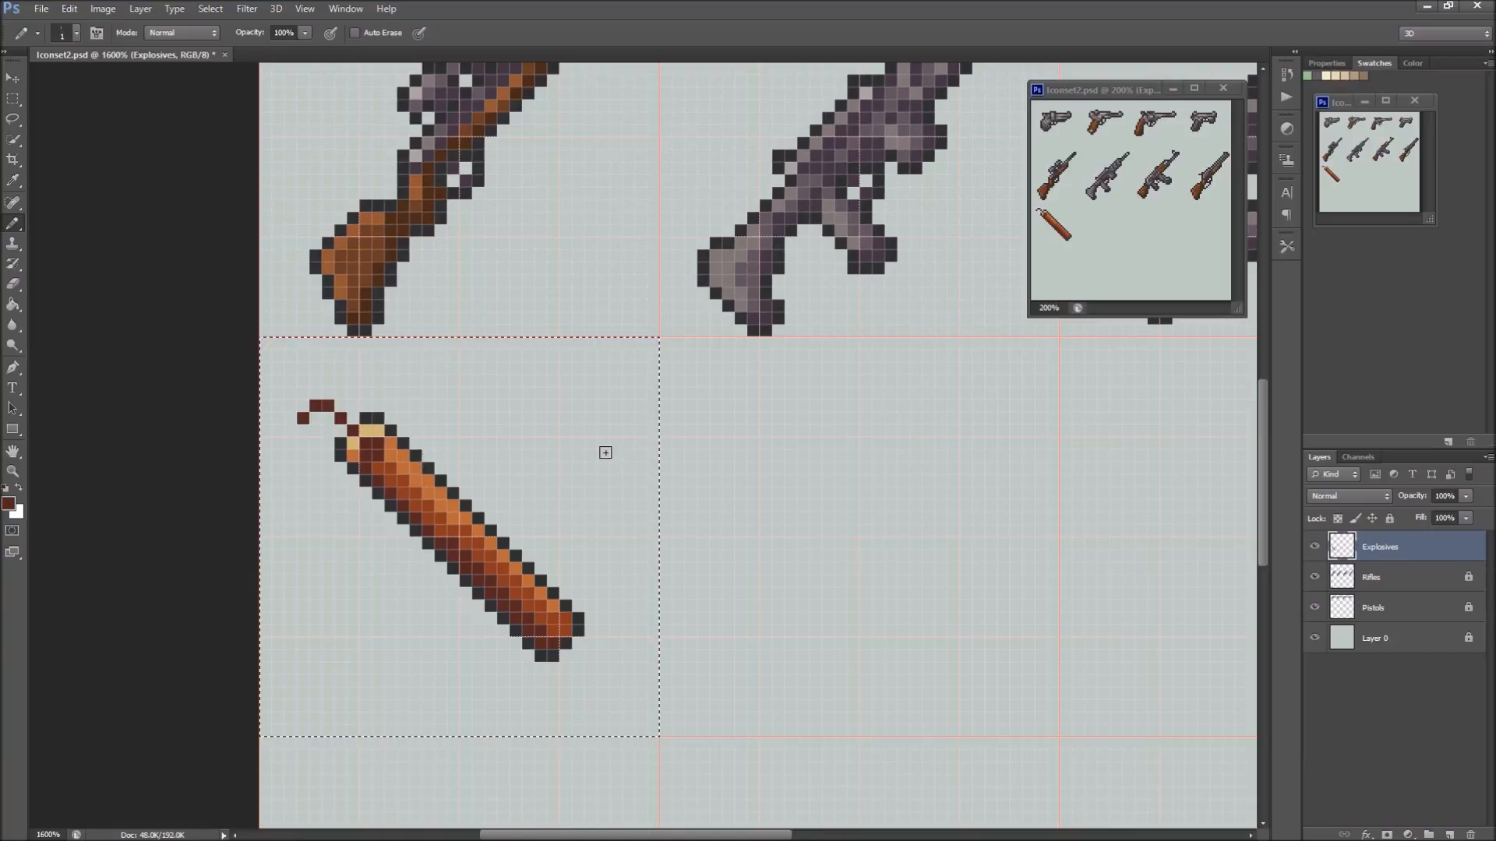
# Duplicate the fused stick and arrange three overlapping copies as a bundle in its grid cell, with a spare stick in the neighbouring cell
pyautogui.press('m')
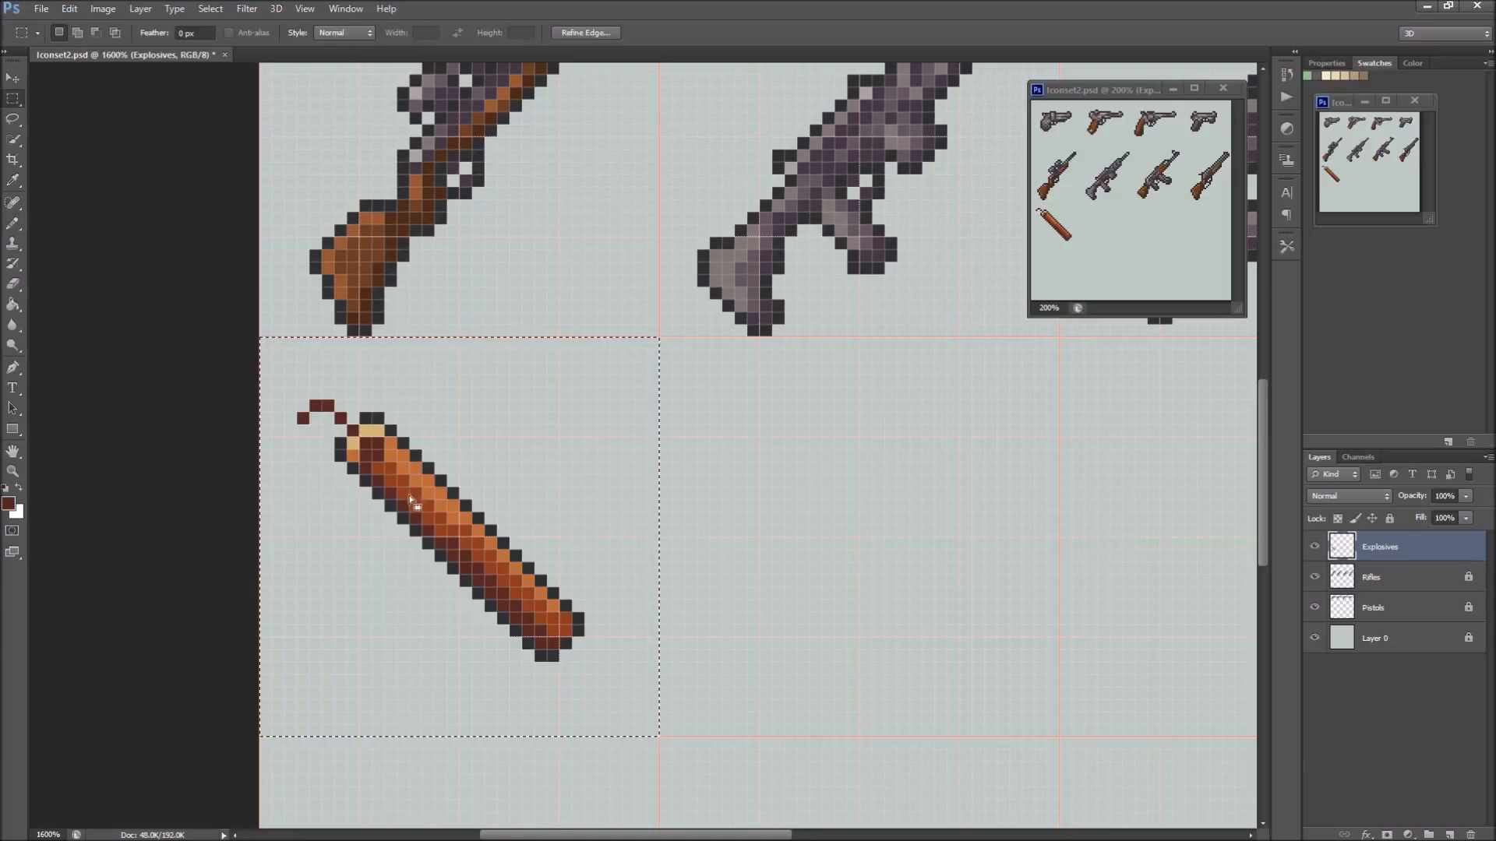
pyautogui.moveTo(413, 512); pyautogui.dragTo(485, 534)
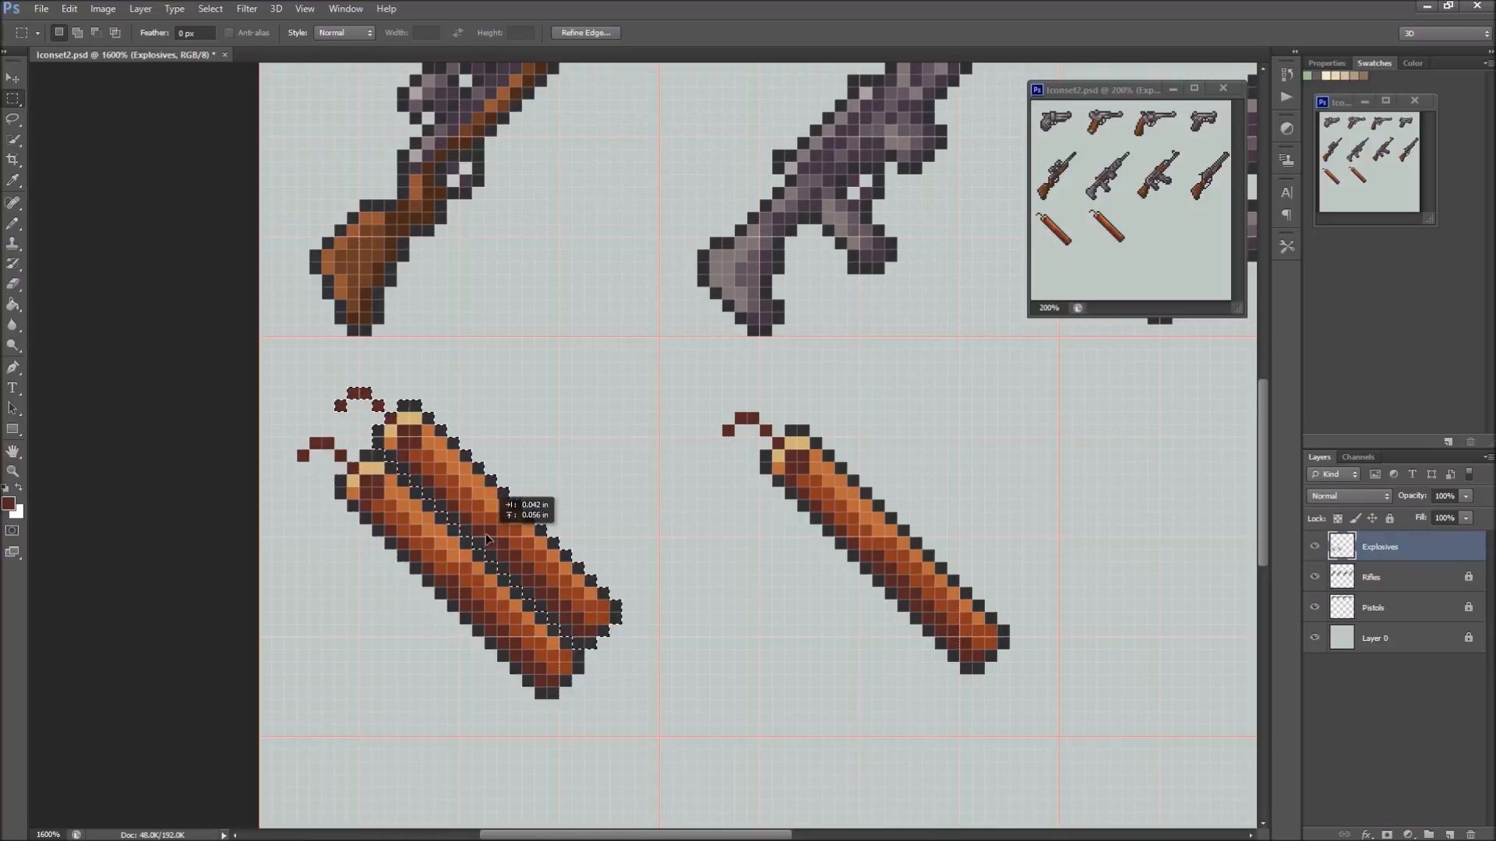
pyautogui.moveTo(484, 535)
pyautogui.mouseDown()
pyautogui.moveTo(492, 547)
pyautogui.moveTo(512, 531)
pyautogui.moveTo(497, 561)
pyautogui.mouseUp()
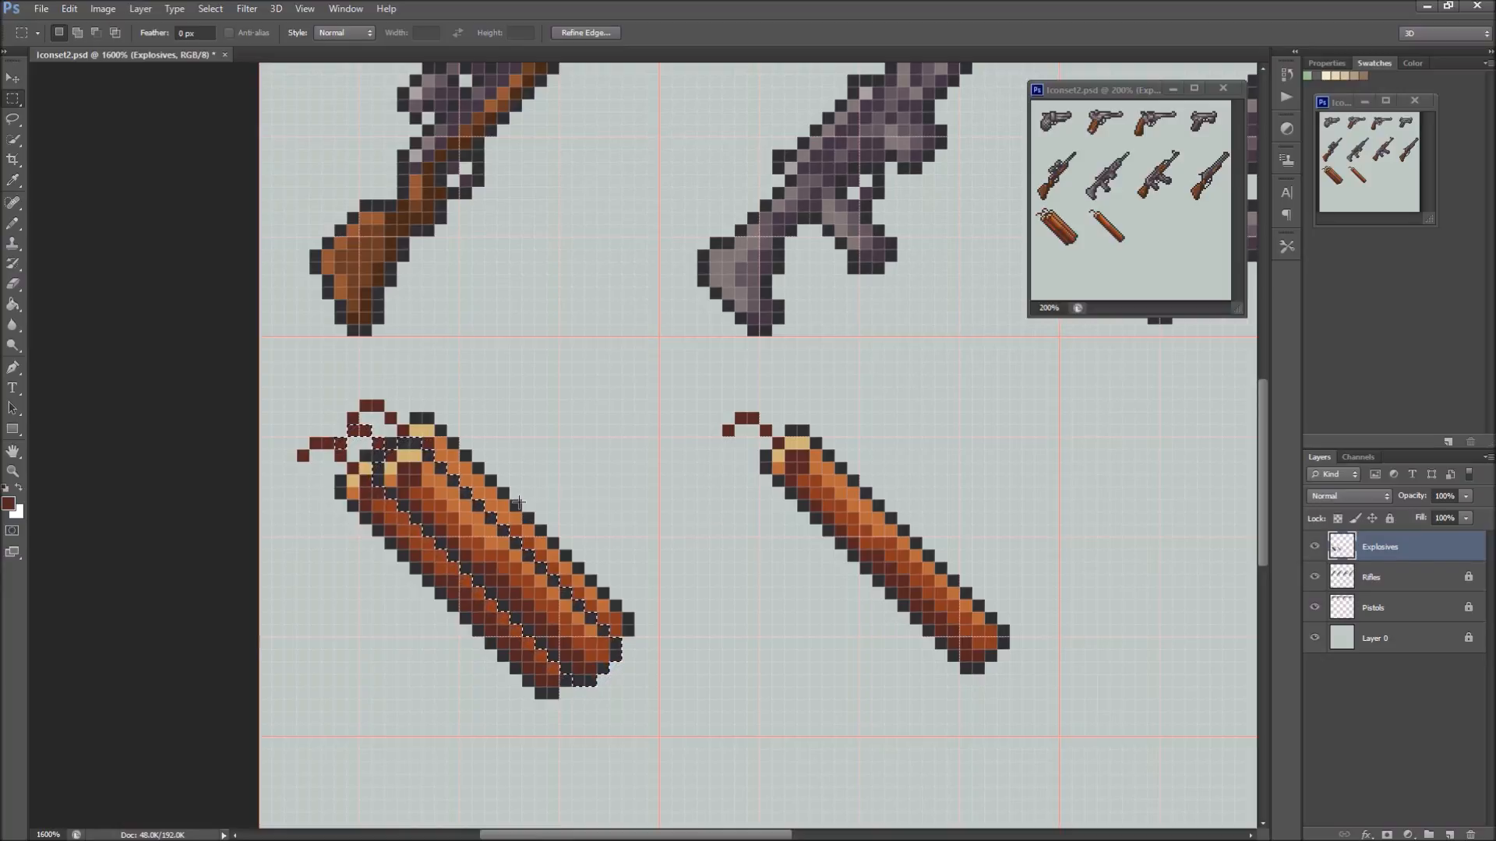
# Select the spare stick in the cell beside the bundle, delete it, and clear the selection
pyautogui.moveTo(673, 375); pyautogui.dragTo(1034, 699)
pyautogui.press('z')
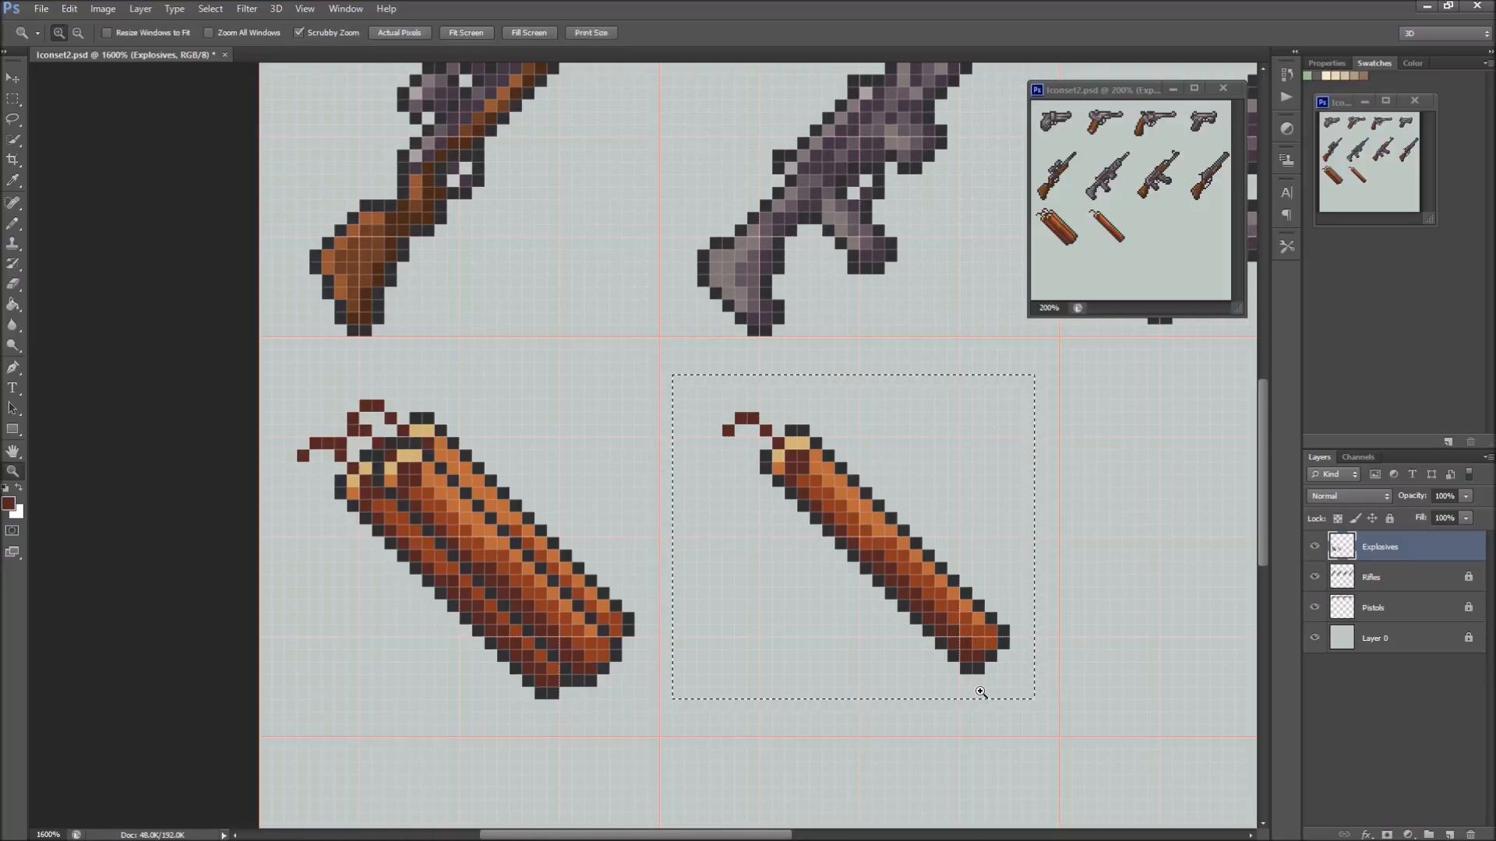
pyautogui.press('Delete')
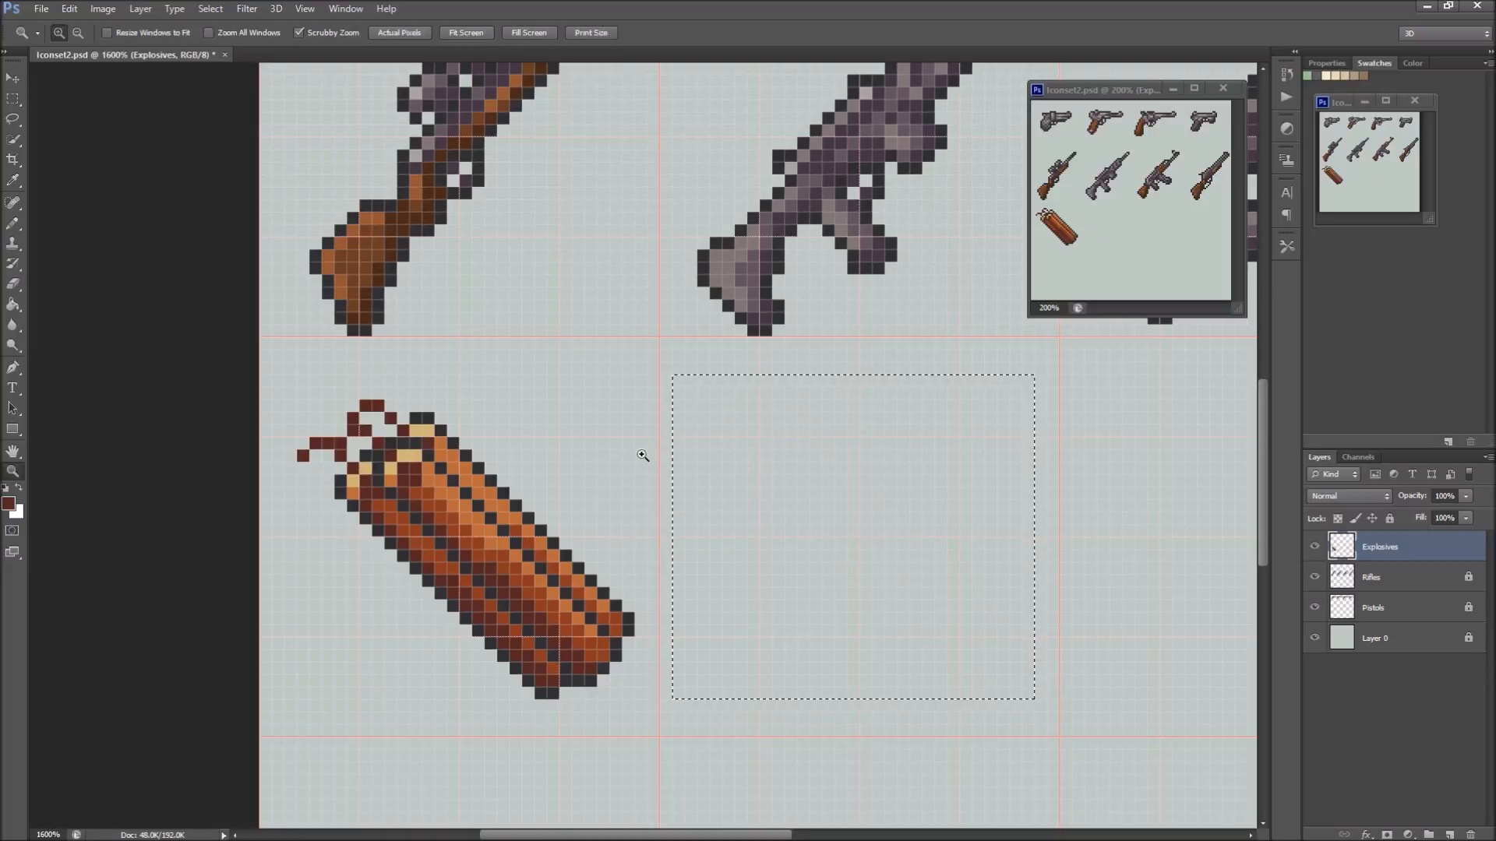
pyautogui.press('m')
pyautogui.click(614, 487)
# Erase the overlapping fuse pixels above the bundle and redraw the fuse ends with the Pencil tool
pyautogui.press('b')
pyautogui.press('e')
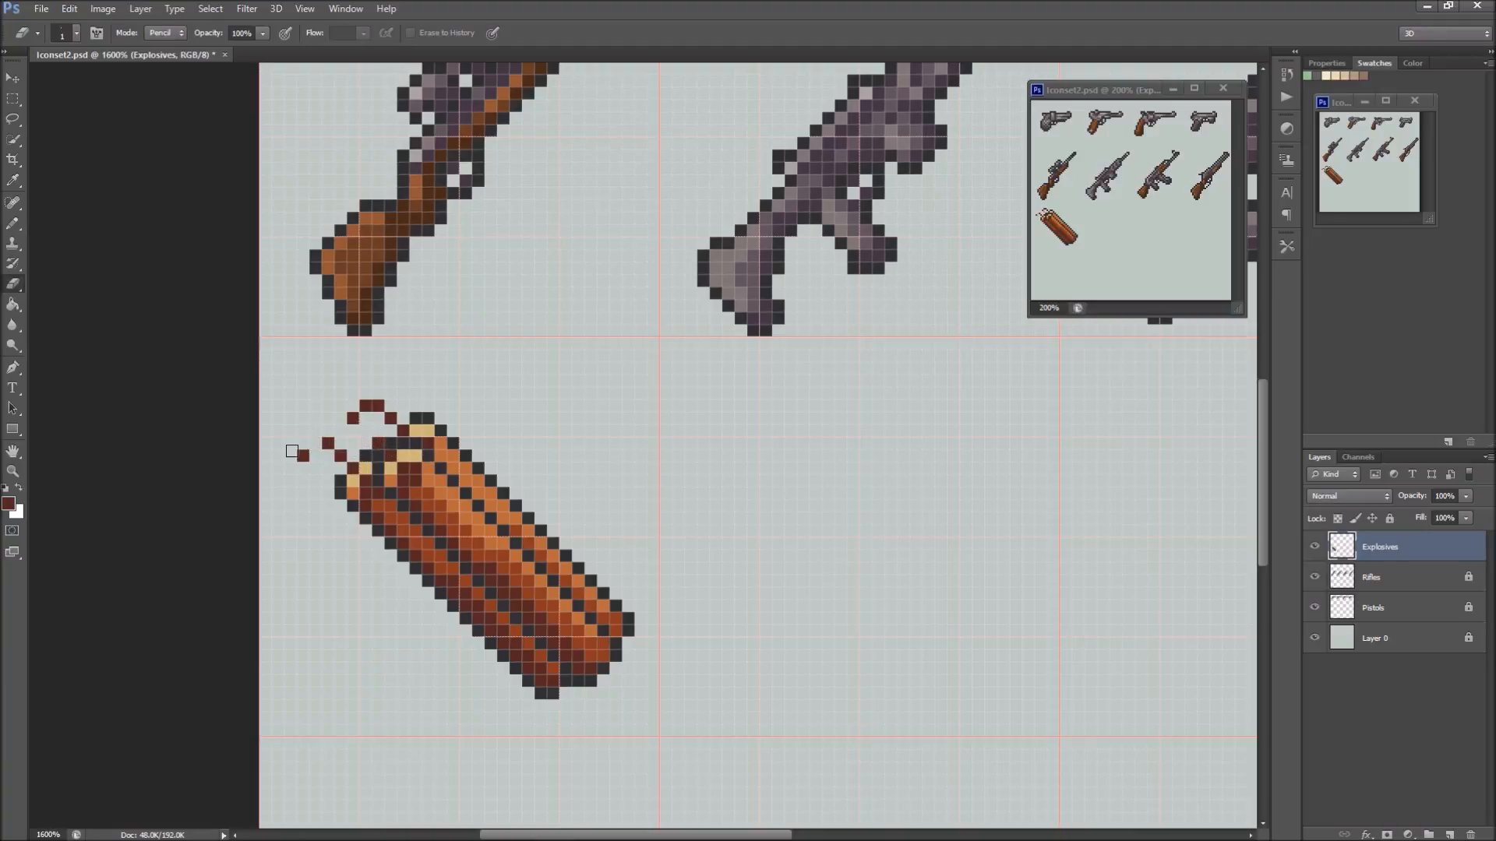
pyautogui.press('b')
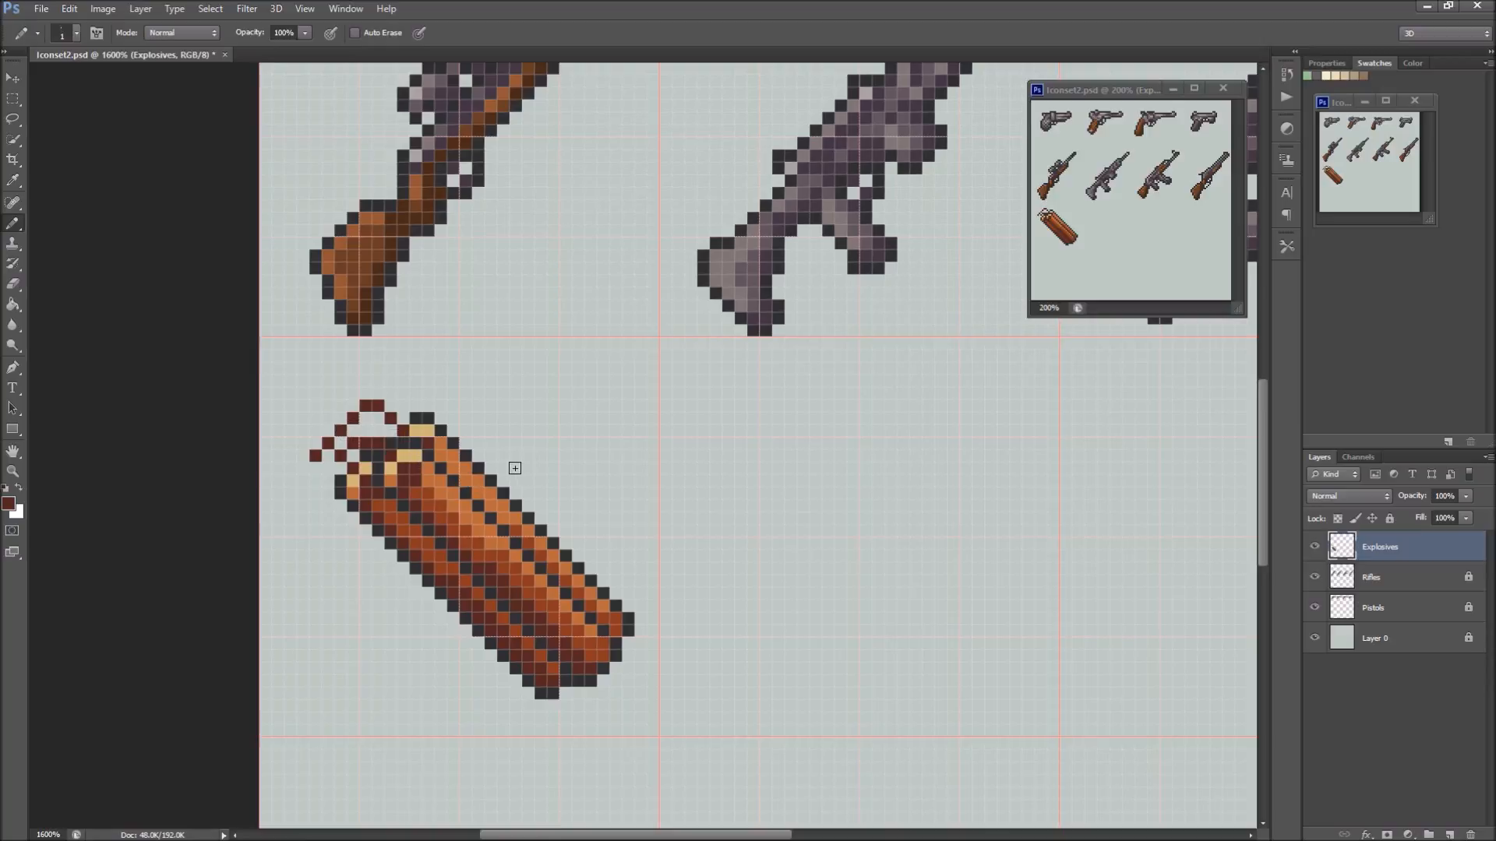
# Undo the last extra pixels added to the bundle's fuses
pyautogui.hotkey('ctrl', 'alt', 'z')
pyautogui.hotkey('ctrl', 'alt', 'z')
pyautogui.hotkey('ctrl', 'alt', 'z')
# On the Explosives layer, place dark guide pixels marking the centre and extents of a round grenade body in the cell beside the dynamite
pyautogui.moveTo(771, 605); pyautogui.dragTo(581, 561)
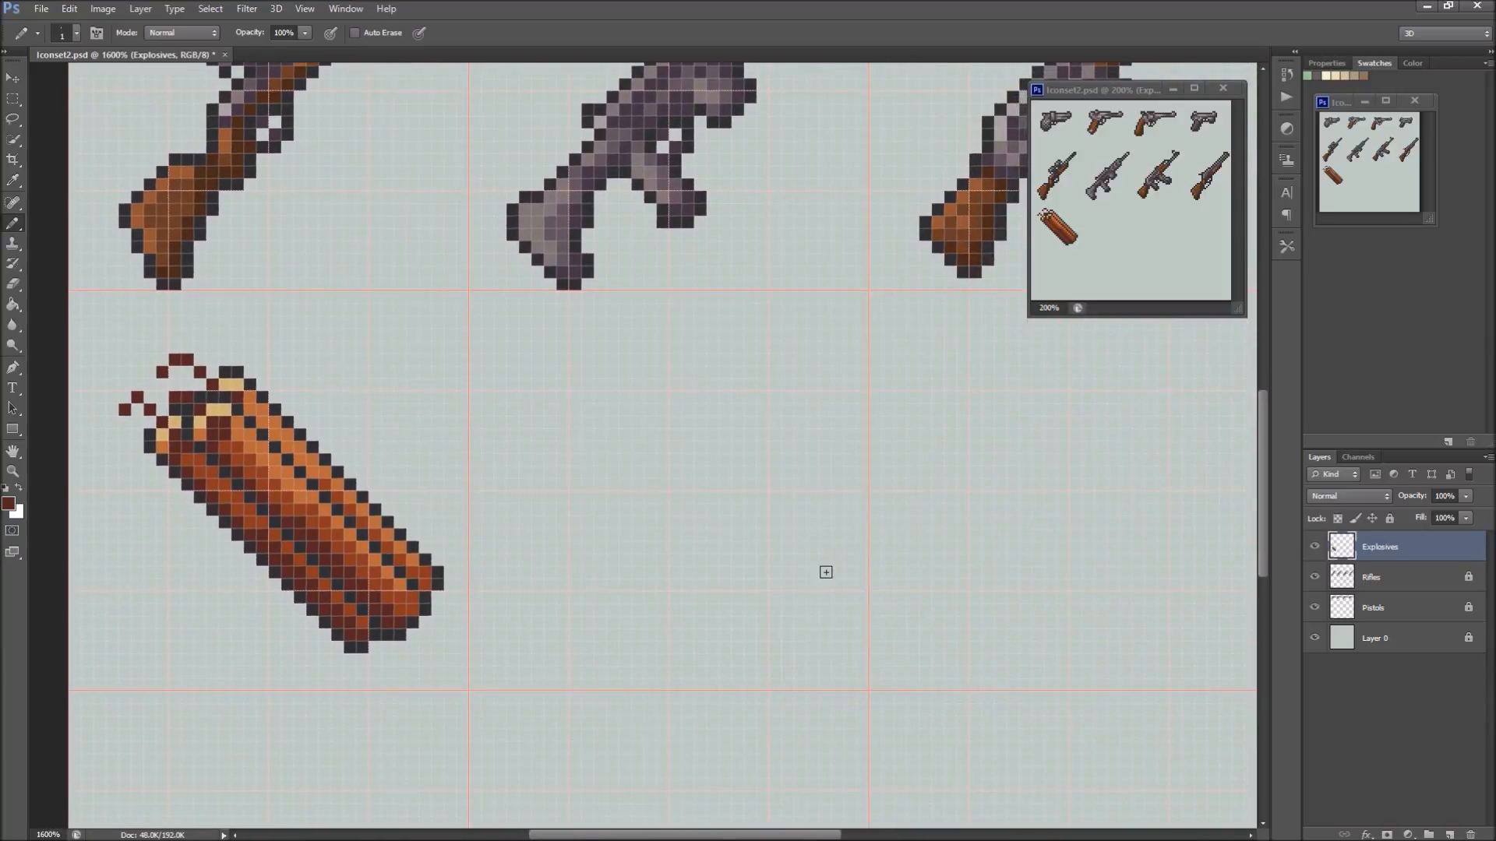
pyautogui.moveTo(878, 561); pyautogui.dragTo(800, 491)
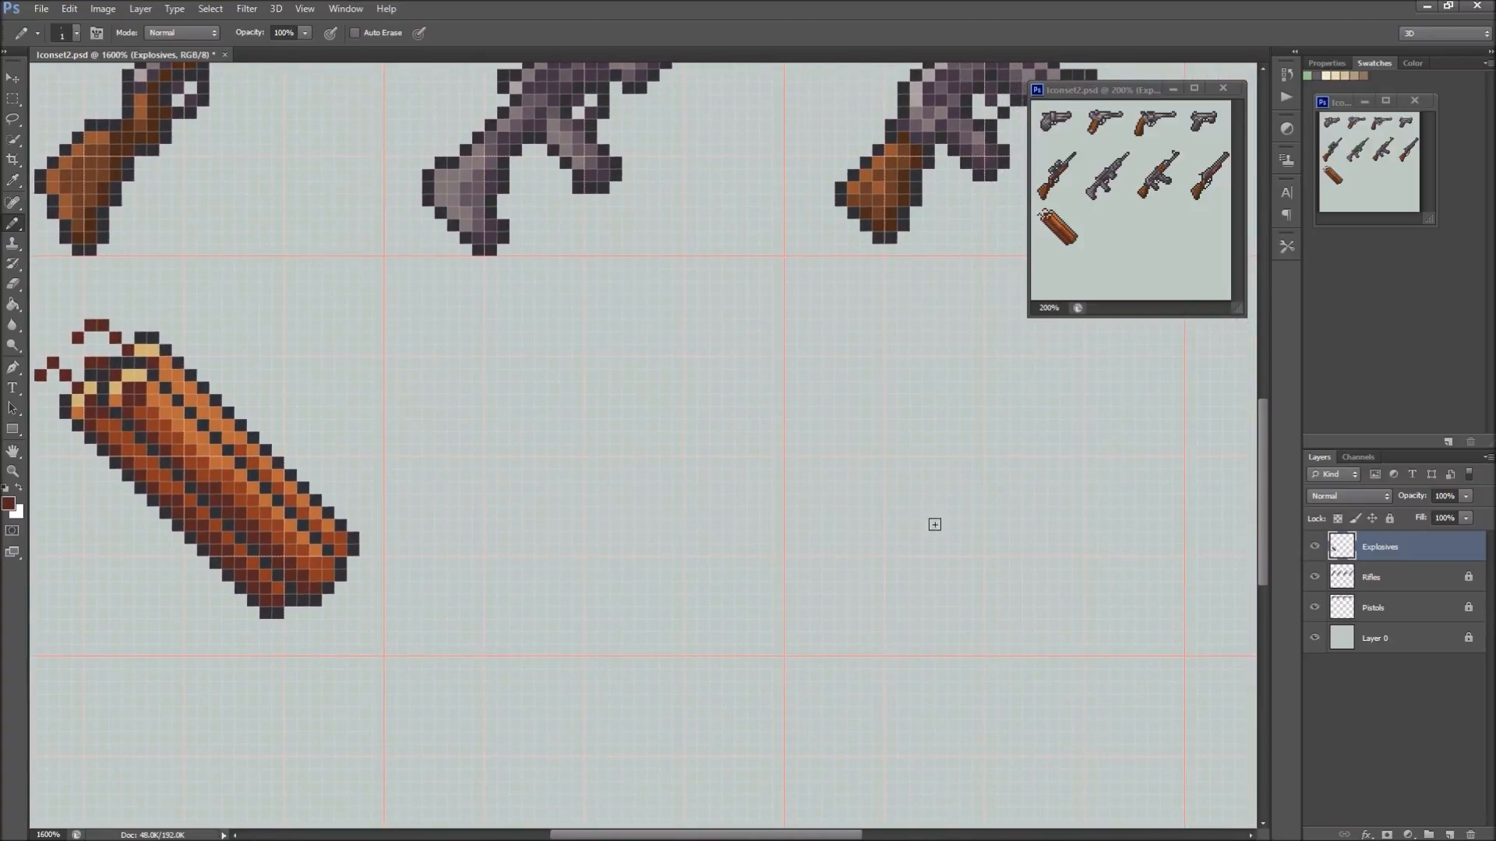
pyautogui.click(1362, 695)
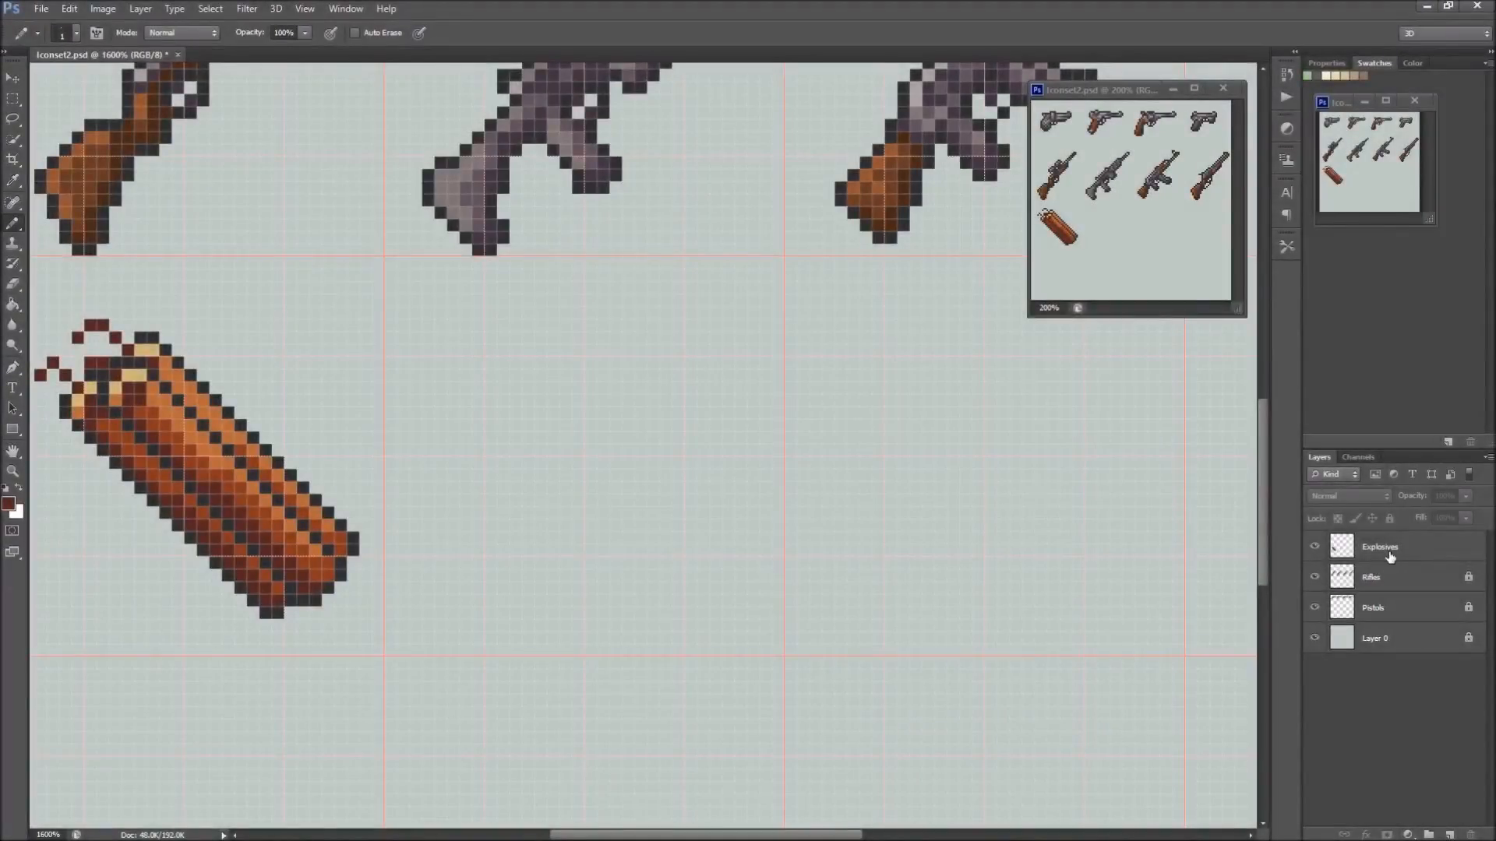
pyautogui.click(1400, 552)
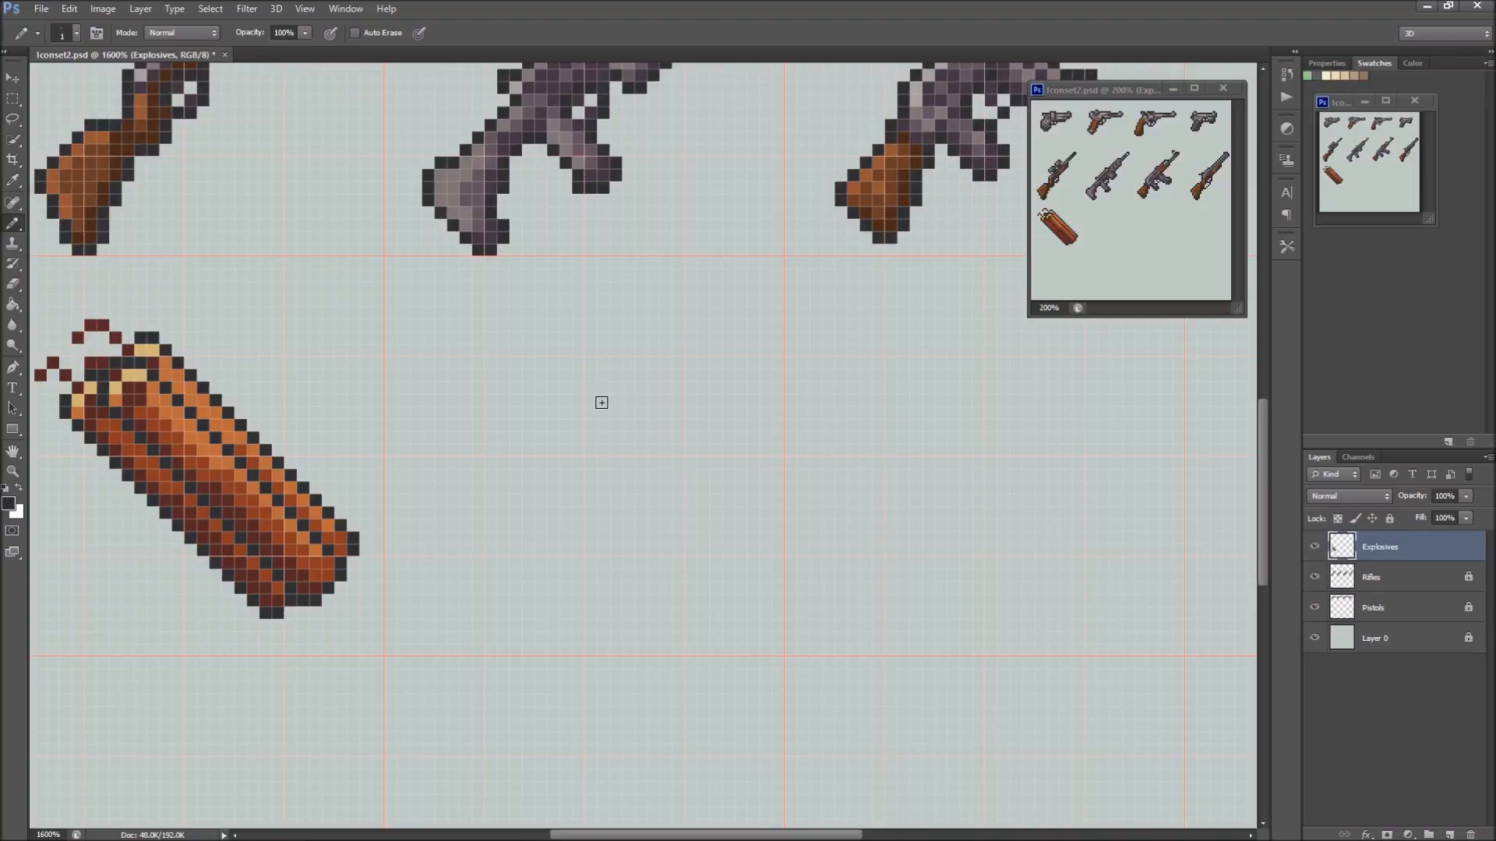
pyautogui.click(577, 450)
pyautogui.click(591, 463)
pyautogui.click(578, 413)
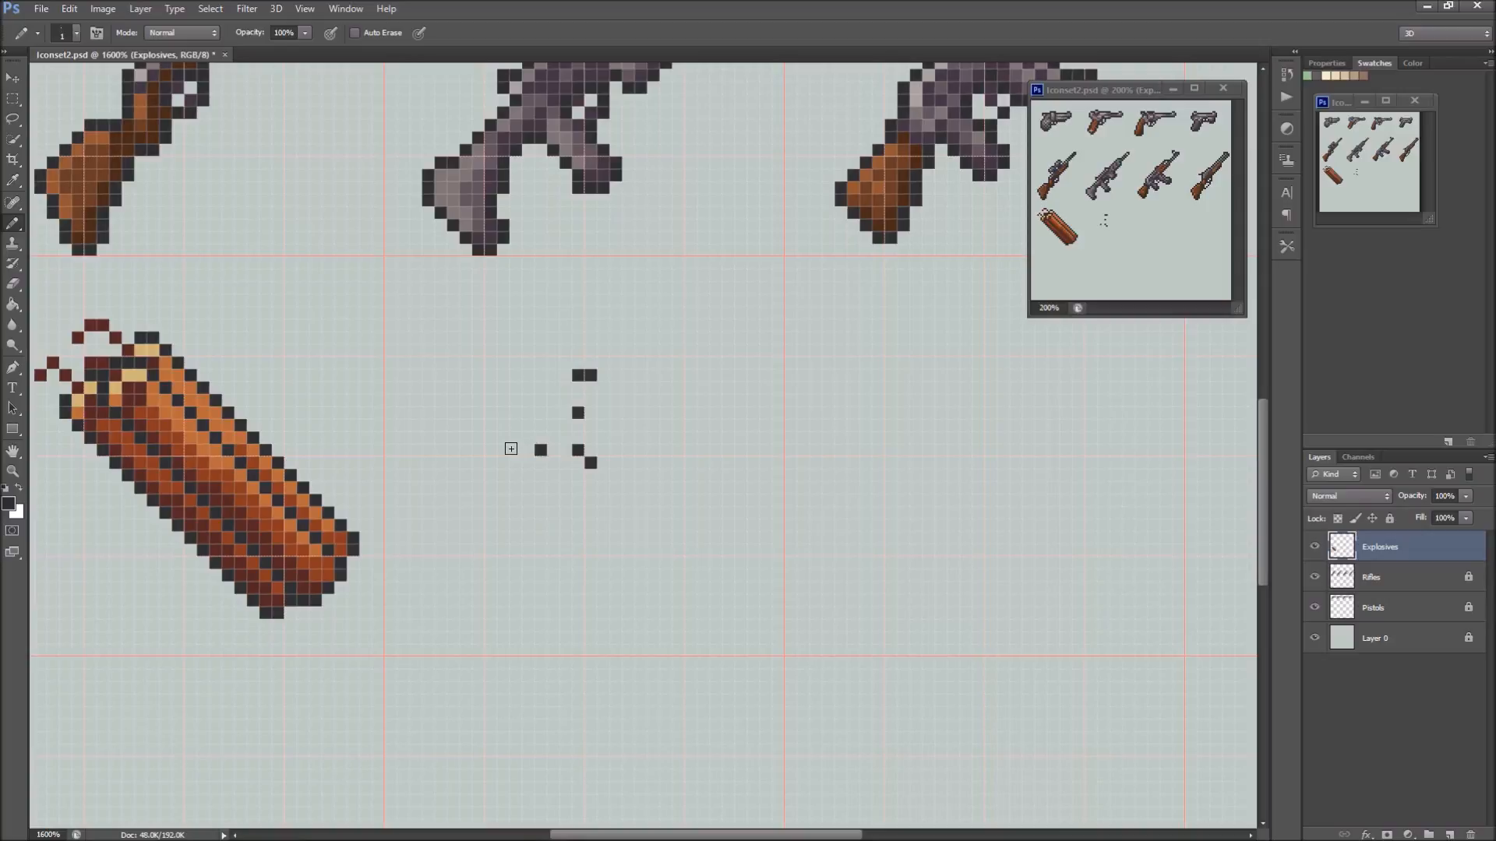
pyautogui.moveTo(506, 450); pyautogui.dragTo(504, 463)
pyautogui.click(577, 500)
pyautogui.click(577, 537)
pyautogui.click(590, 538)
pyautogui.click(628, 450)
pyautogui.moveTo(666, 450); pyautogui.dragTo(665, 463)
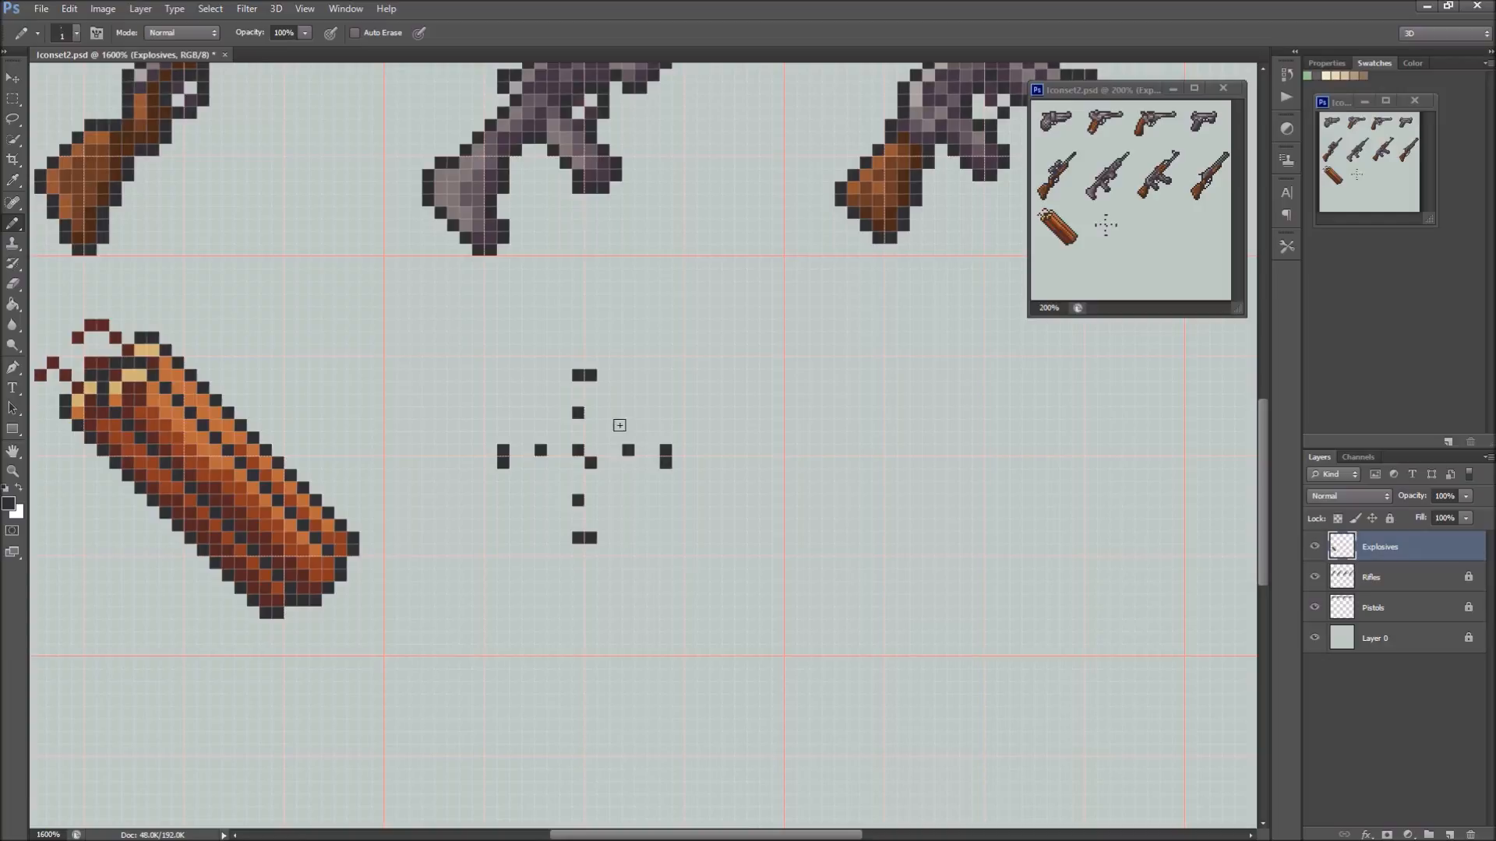
# Erase the guide pixels inside the circle with the Eraser, keeping the outer edge marks
pyautogui.press('e')
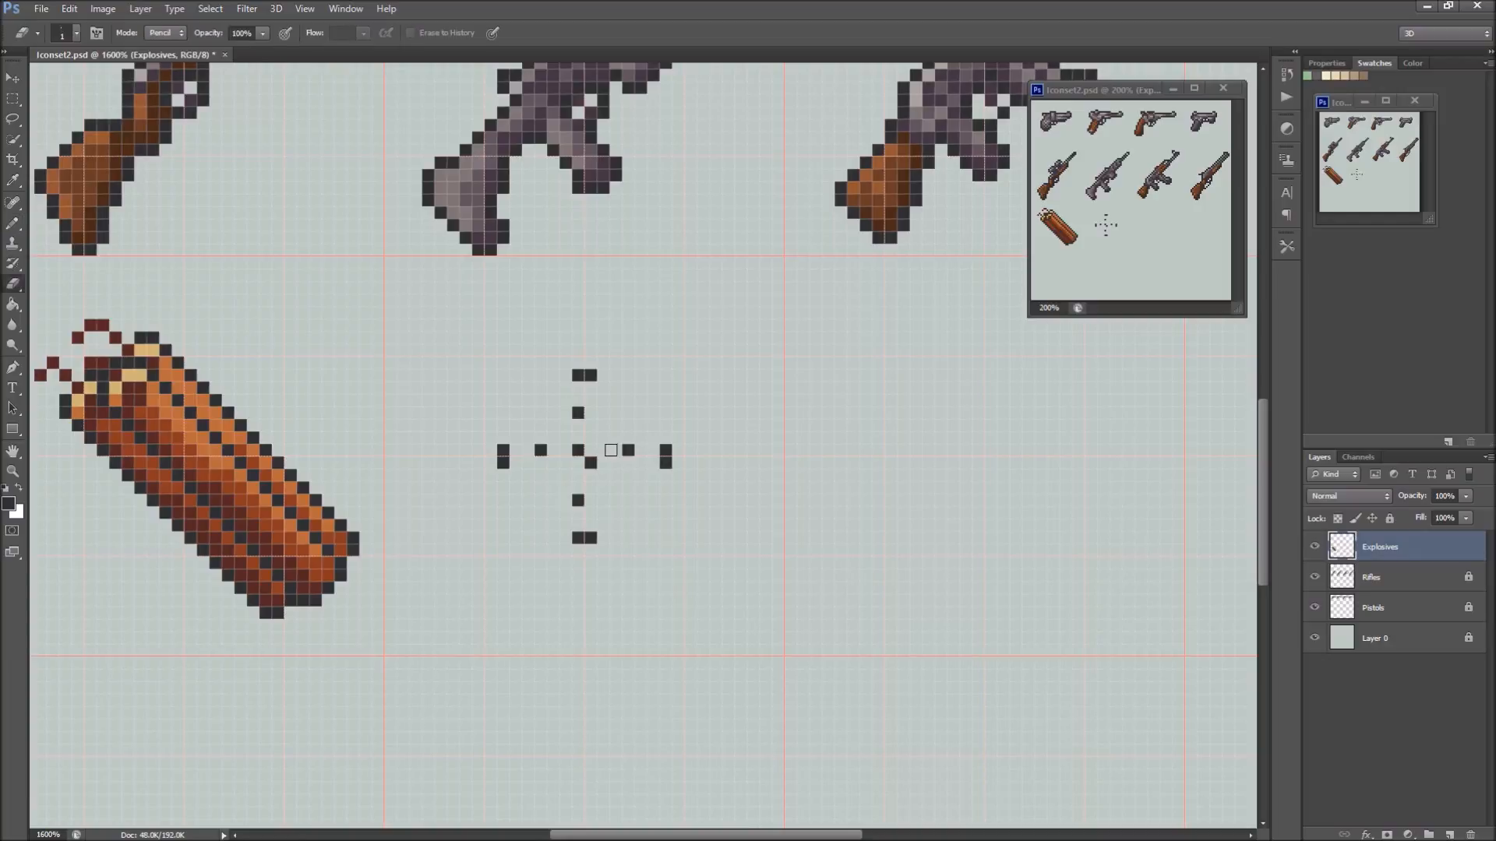
pyautogui.click(578, 413)
pyautogui.click(577, 451)
pyautogui.click(591, 463)
pyautogui.click(628, 450)
# Lengthen the outer edge marks into short straight segments with the Pencil tool
pyautogui.press('b')
pyautogui.click(565, 375)
pyautogui.click(603, 374)
pyautogui.click(504, 438)
pyautogui.click(503, 476)
pyautogui.click(665, 438)
pyautogui.click(666, 475)
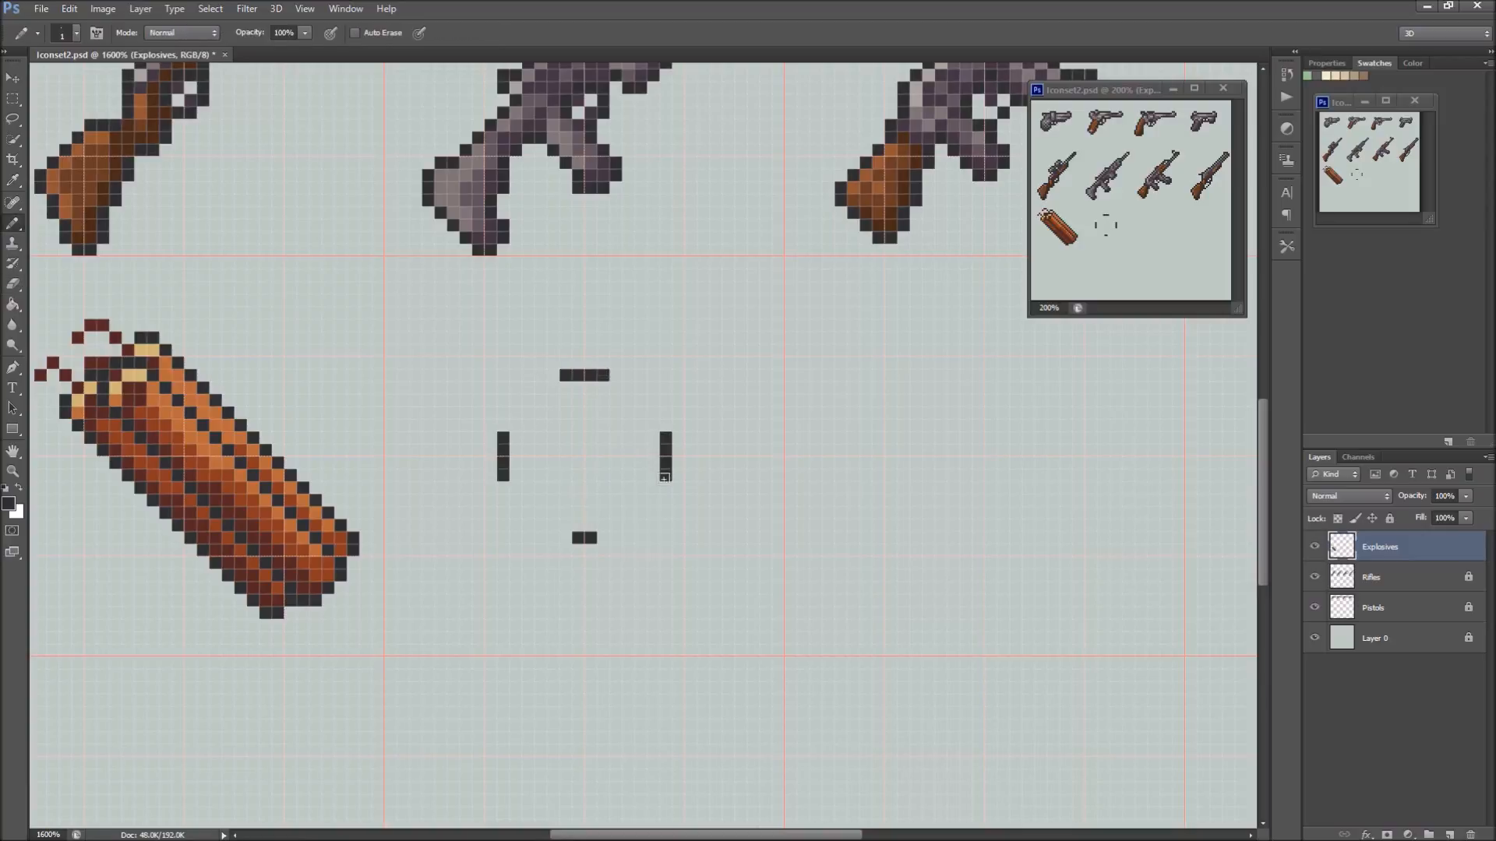
pyautogui.click(603, 537)
# Connect the edge segments with stepped pixel arcs to close the grenade's round outline
pyautogui.moveTo(615, 387); pyautogui.dragTo(653, 413)
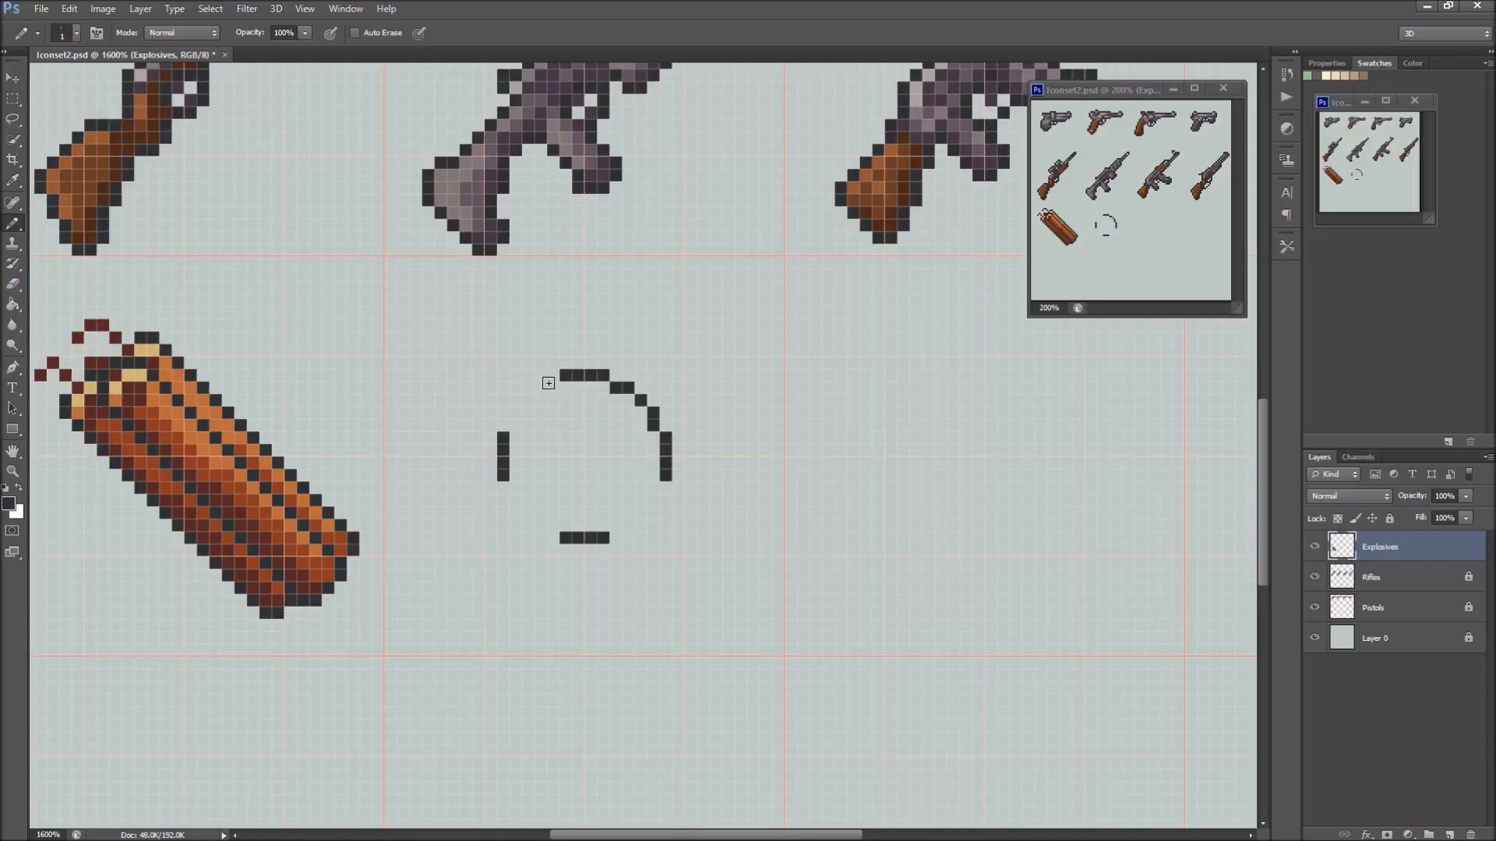
pyautogui.moveTo(553, 388); pyautogui.dragTo(538, 389)
pyautogui.click(515, 400)
pyautogui.moveTo(515, 425)
pyautogui.mouseDown()
pyautogui.moveTo(564, 385)
pyautogui.moveTo(528, 400)
pyautogui.mouseUp()
pyautogui.moveTo(652, 491); pyautogui.dragTo(615, 524)
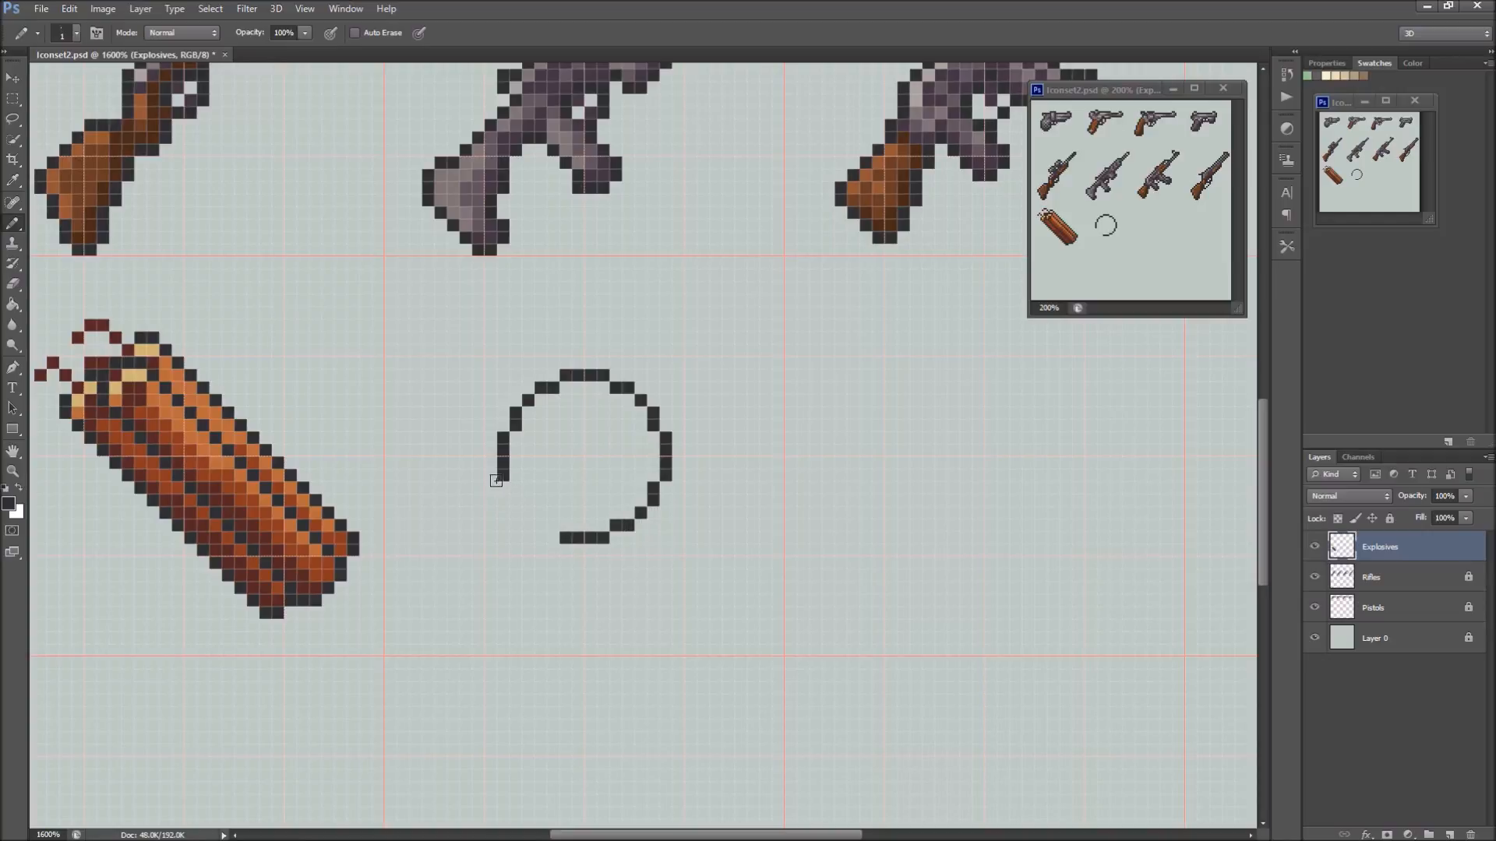
pyautogui.moveTo(516, 488); pyautogui.dragTo(529, 525)
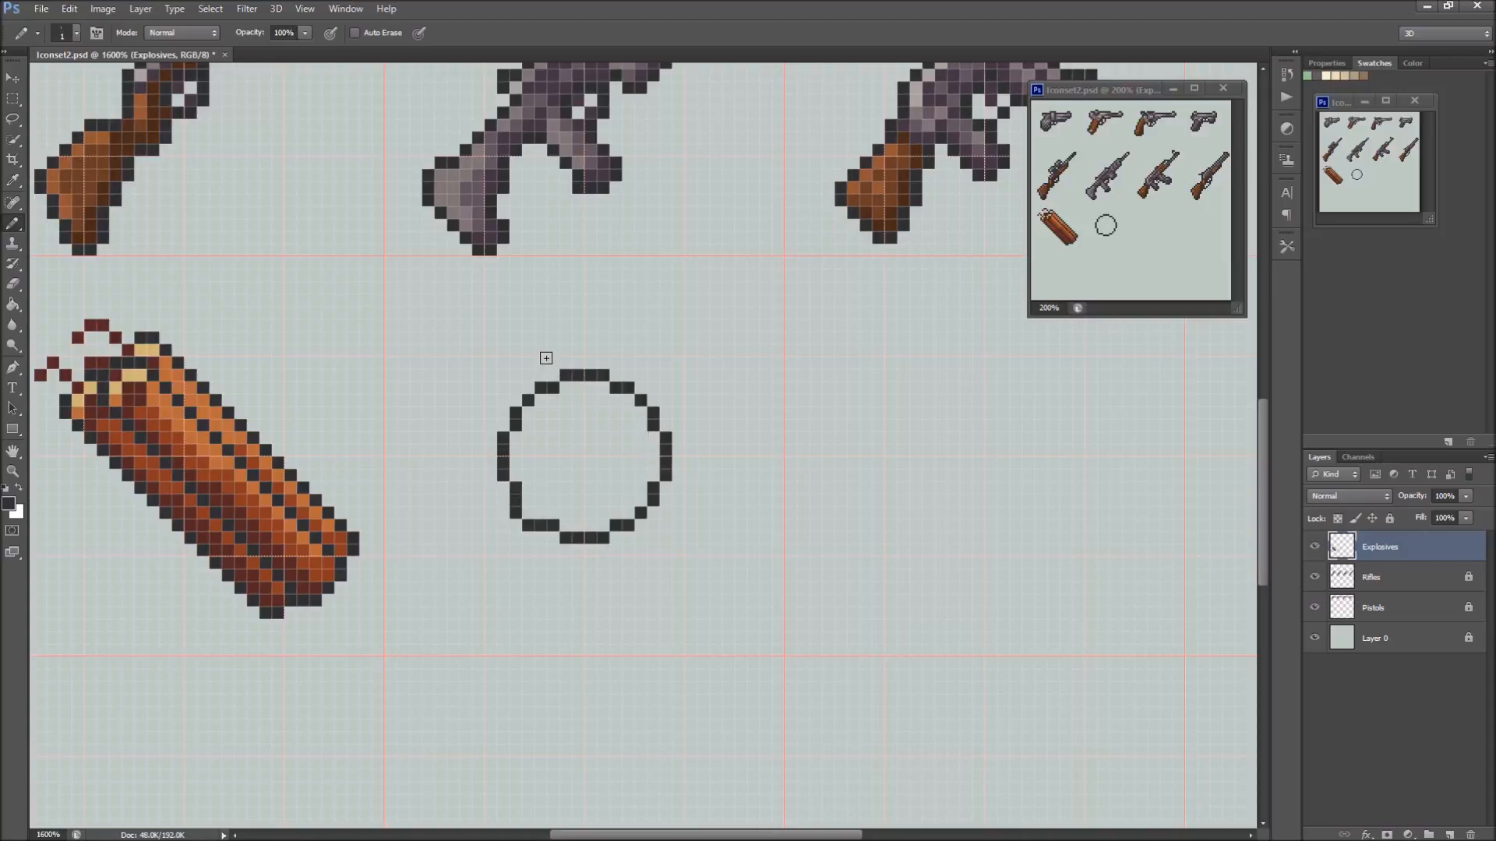
# Select the upper-right part of the circle, shift it one pixel up and one pixel right, and clear the selection
pyautogui.press('m')
pyautogui.moveTo(534, 344); pyautogui.dragTo(696, 505)
pyautogui.press('Left')
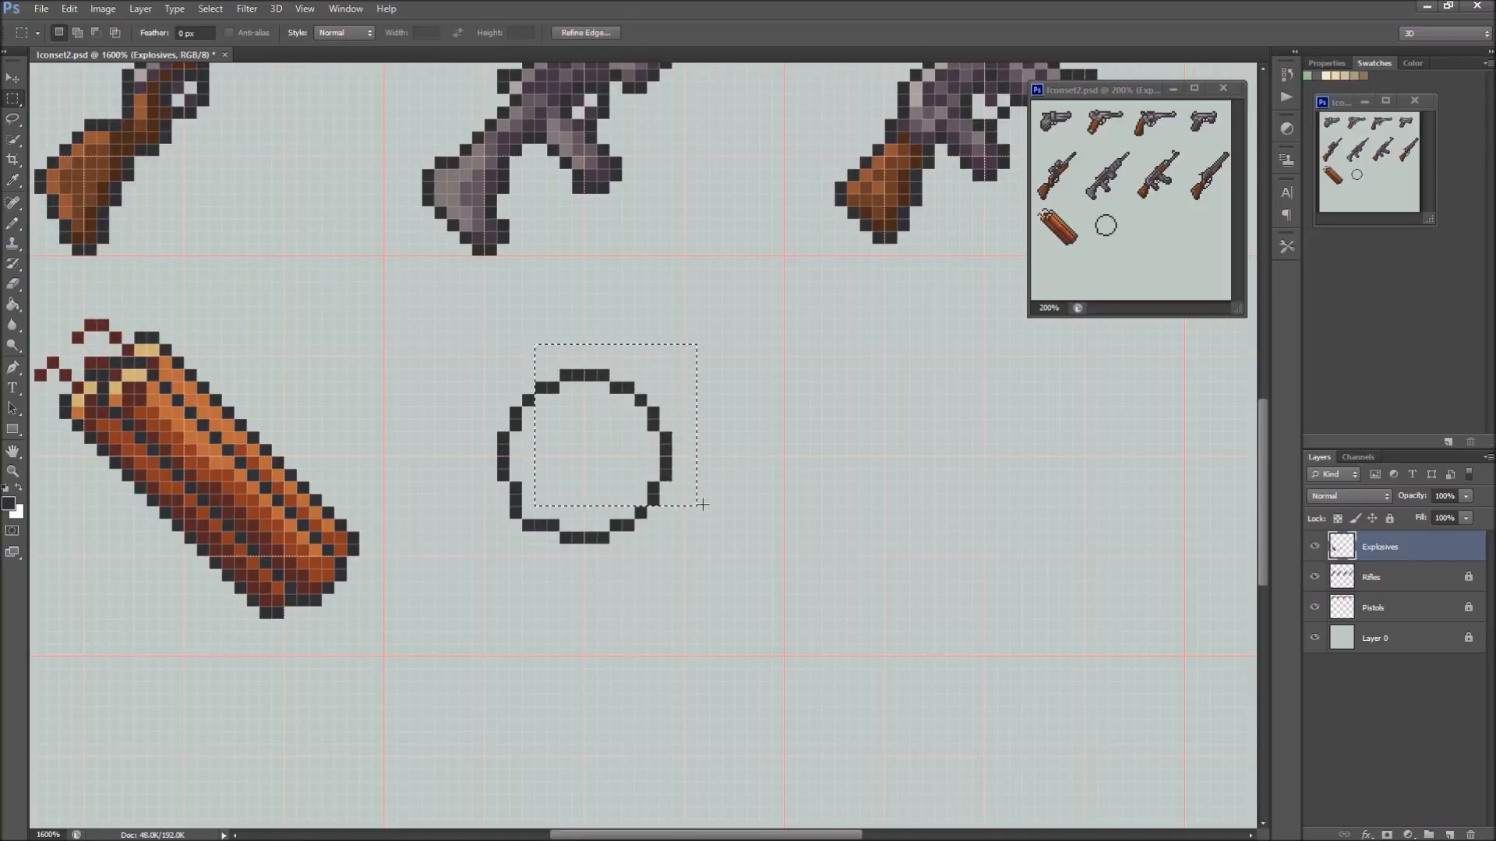
pyautogui.press('Right')
pyautogui.press('Down')
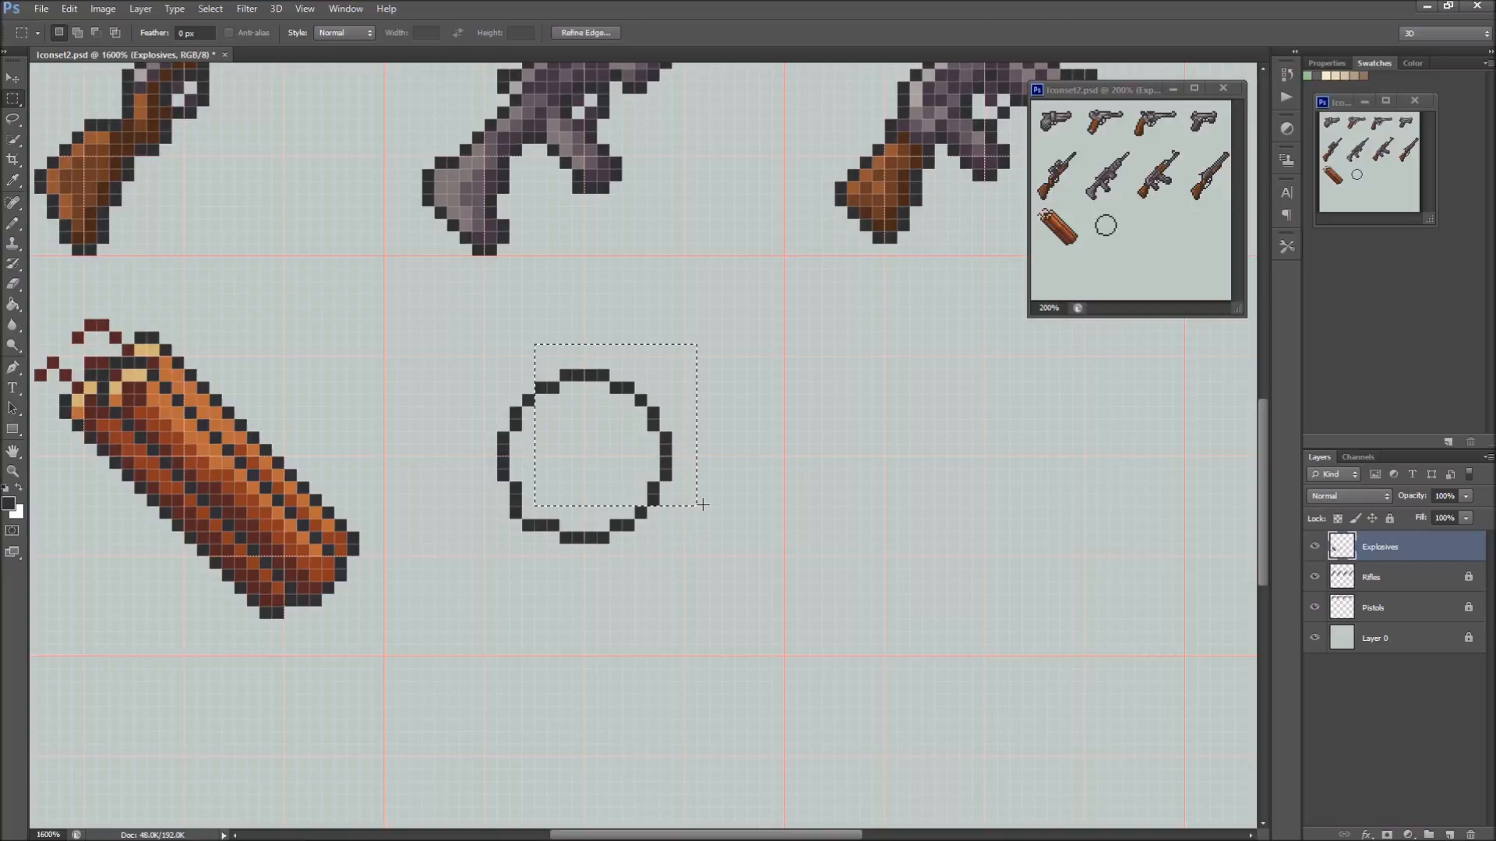
pyautogui.press('Left')
pyautogui.press('v')
pyautogui.press('Up')
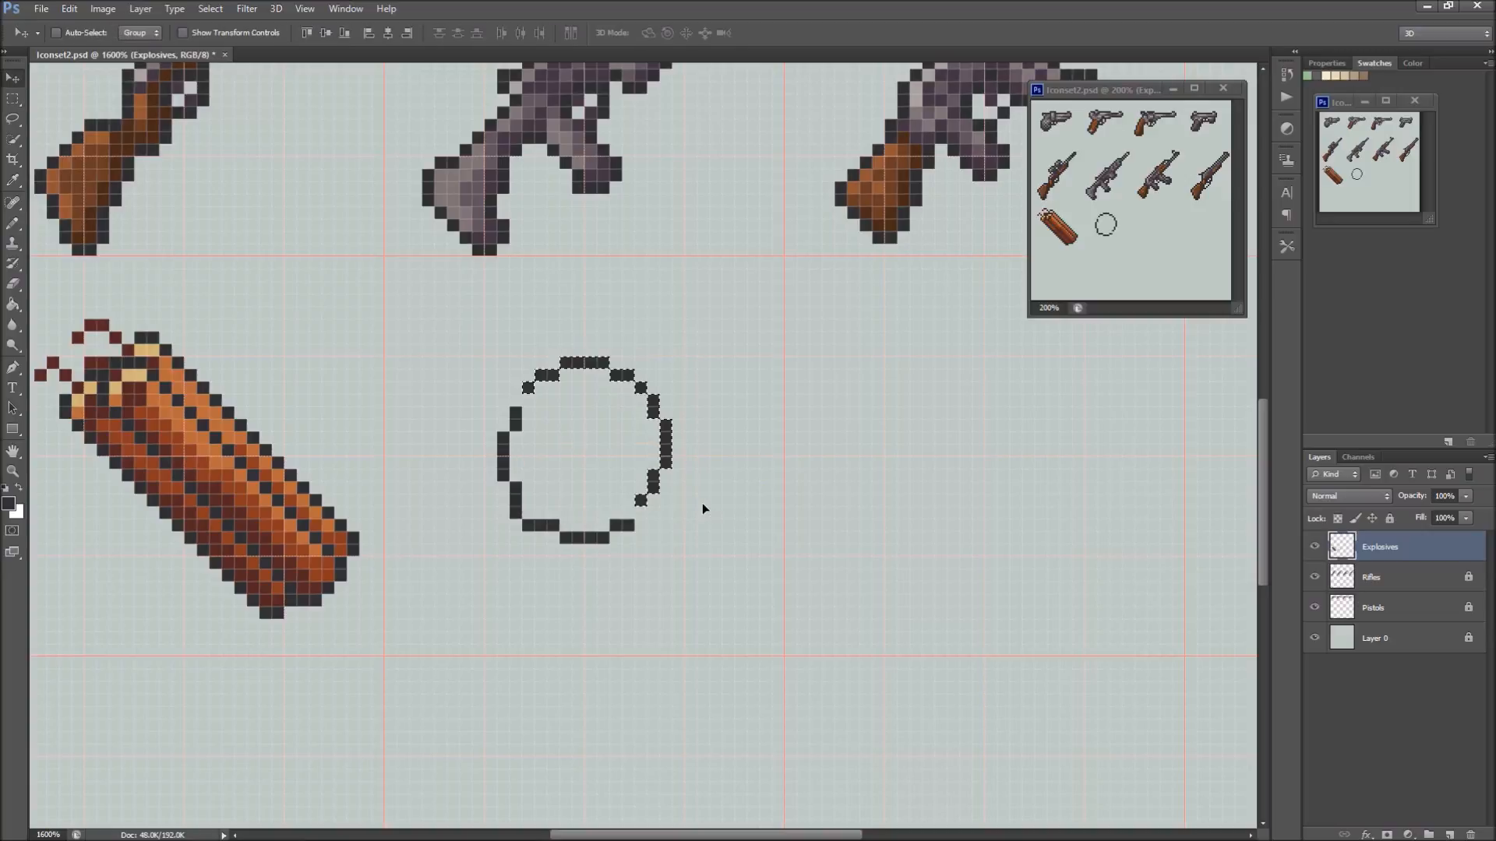
pyautogui.press('Right')
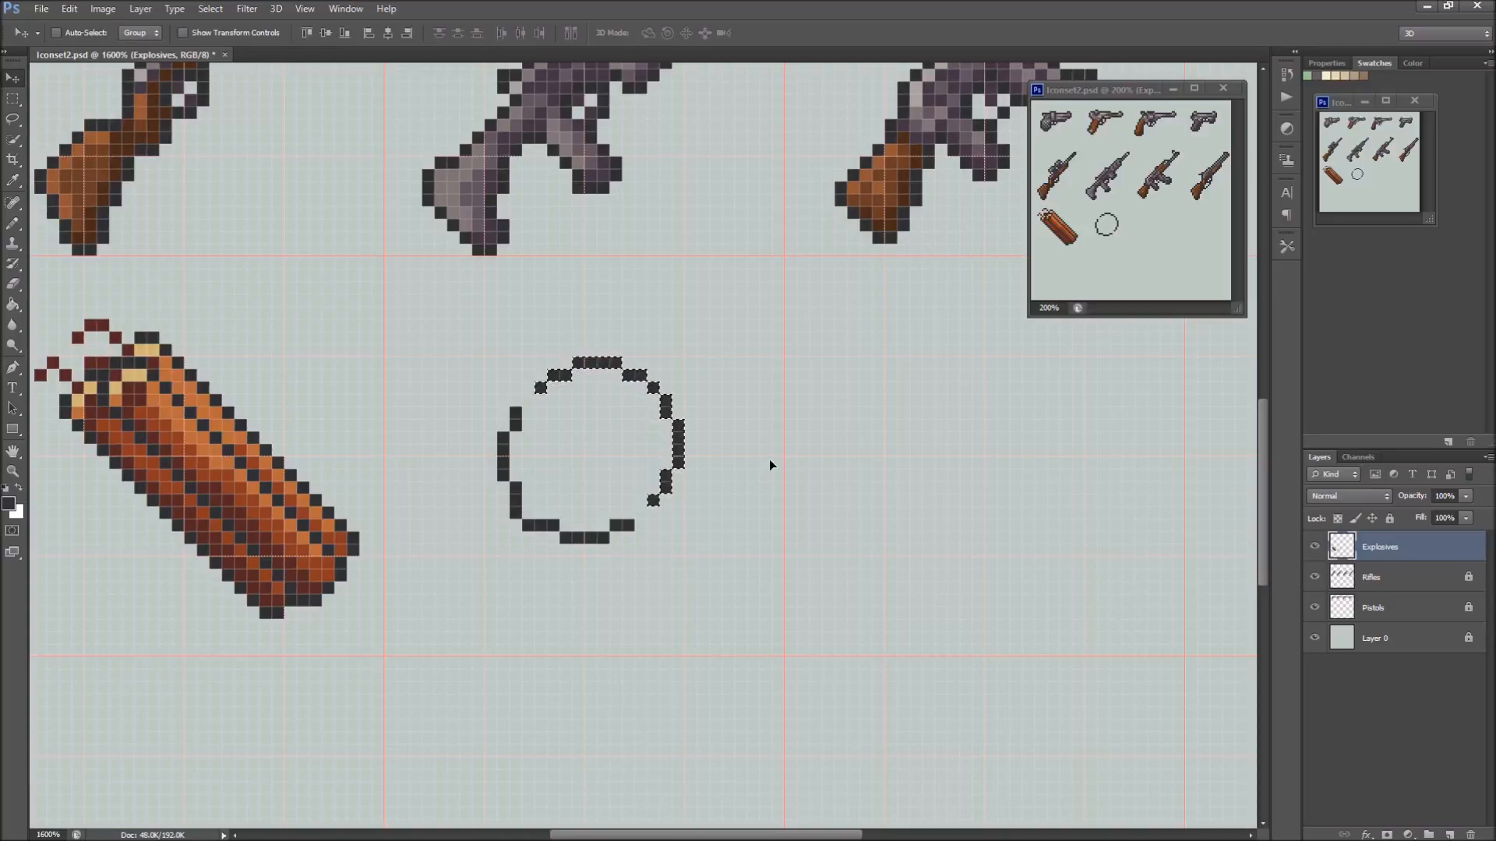
pyautogui.hotkey('ctrl', 'd')
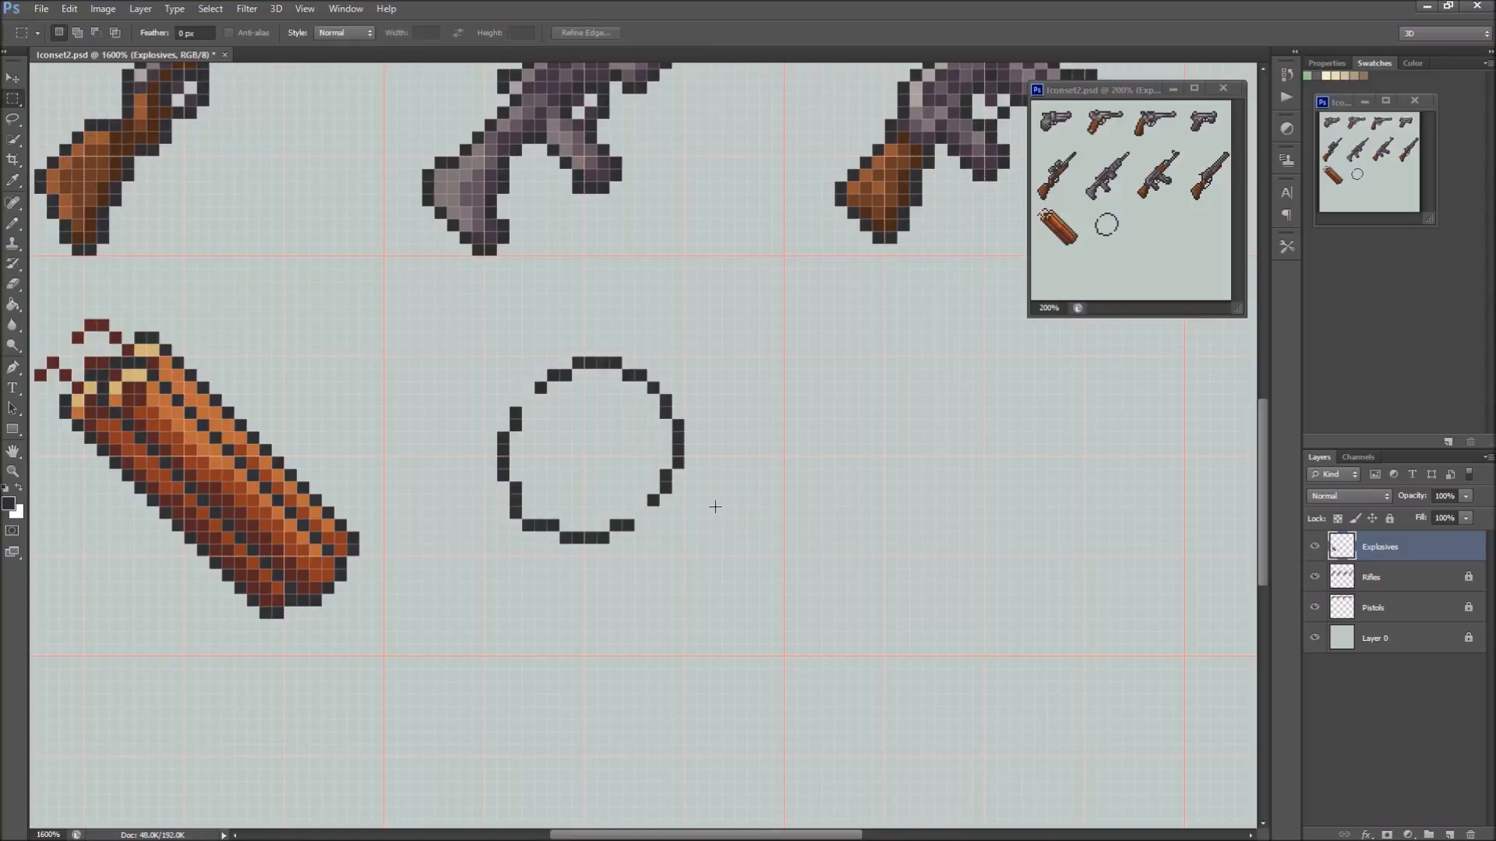
# Erase the stray end pixels of the shifted arc and redraw the outline to close the gaps in the enlarged body
pyautogui.press('e')
pyautogui.click(538, 387)
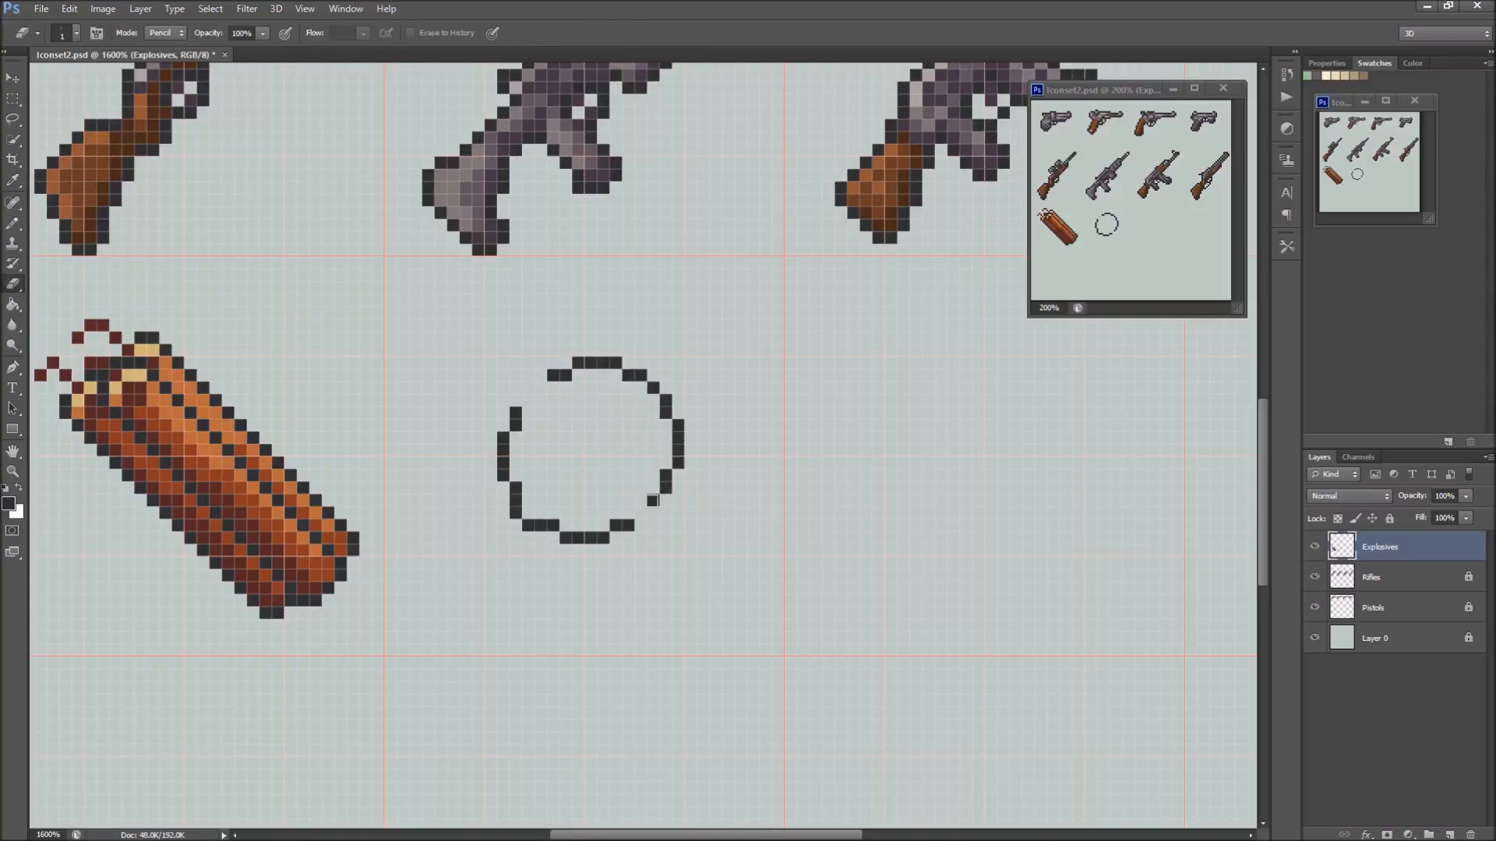
pyautogui.press('b')
pyautogui.click(542, 374)
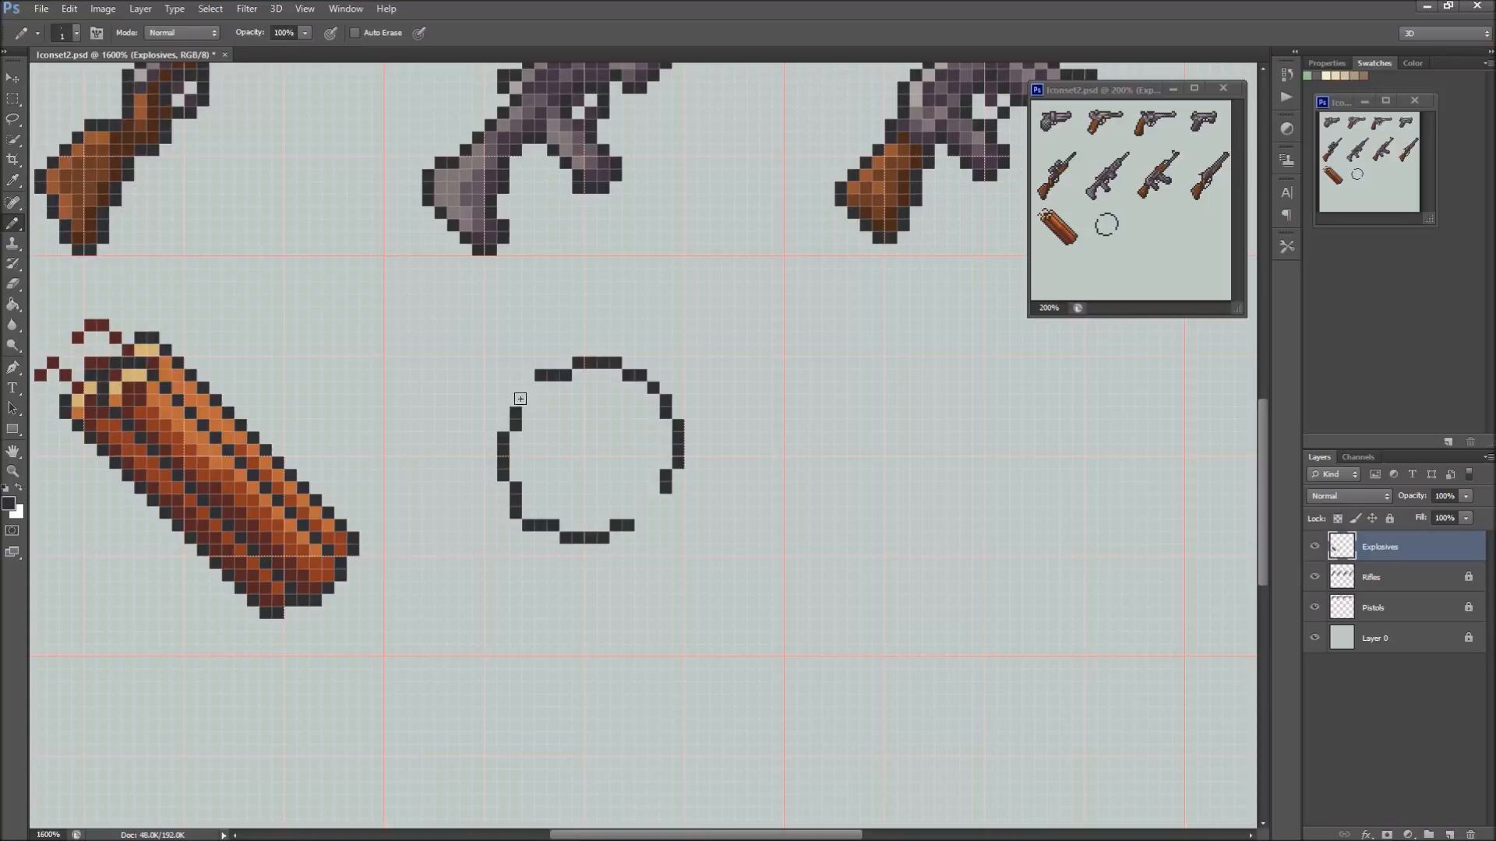
pyautogui.click(526, 386)
pyautogui.click(665, 500)
pyautogui.click(640, 525)
pyautogui.click(653, 513)
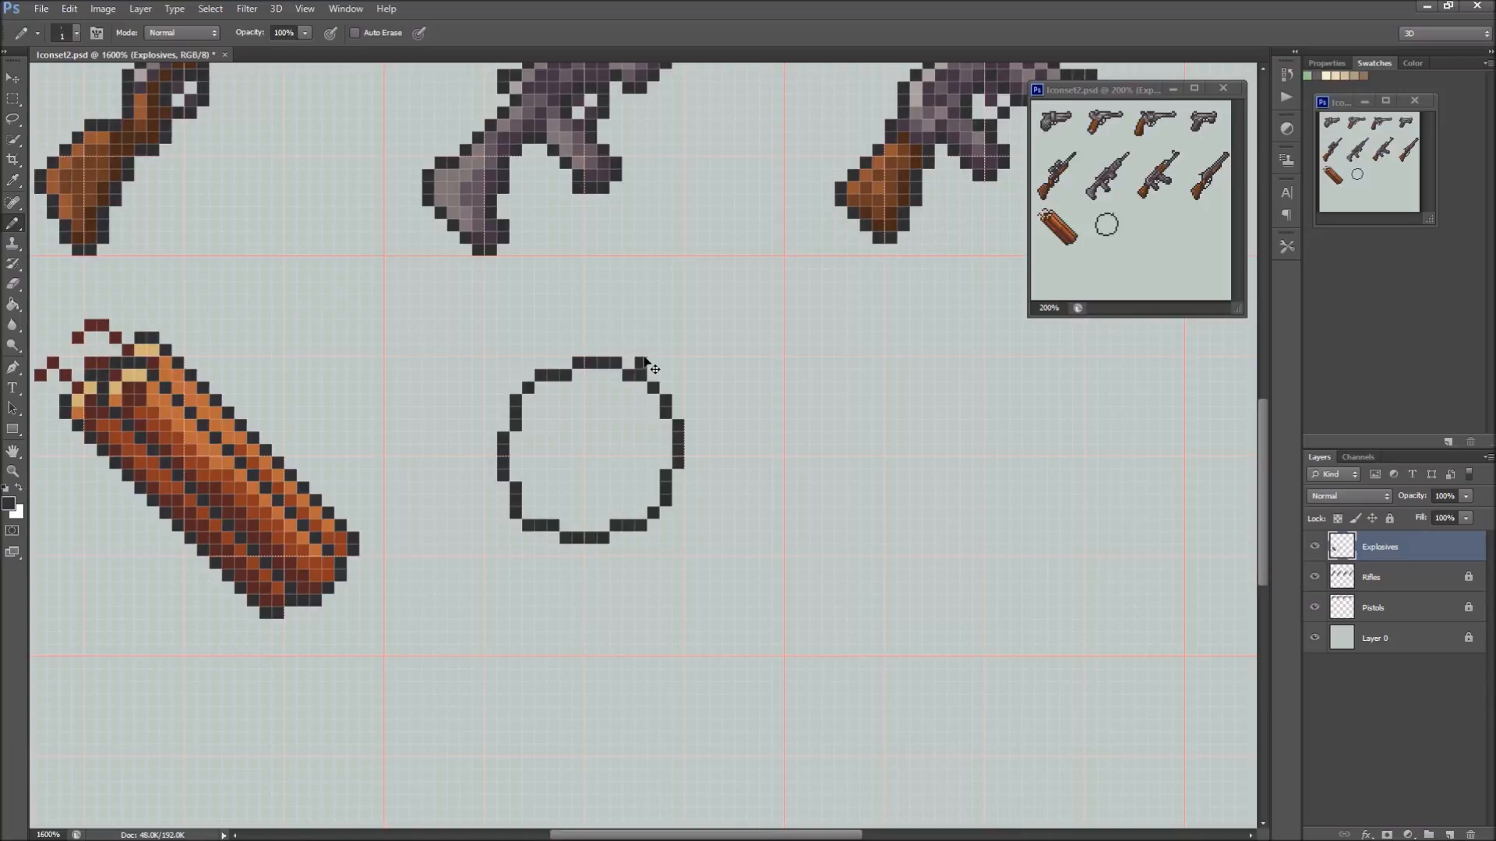
# Outline the grenade's cap protruding from the upper right of the round body
pyautogui.click(628, 363)
pyautogui.moveTo(646, 349)
pyautogui.mouseDown()
pyautogui.moveTo(667, 311)
pyautogui.moveTo(693, 340)
pyautogui.mouseUp()
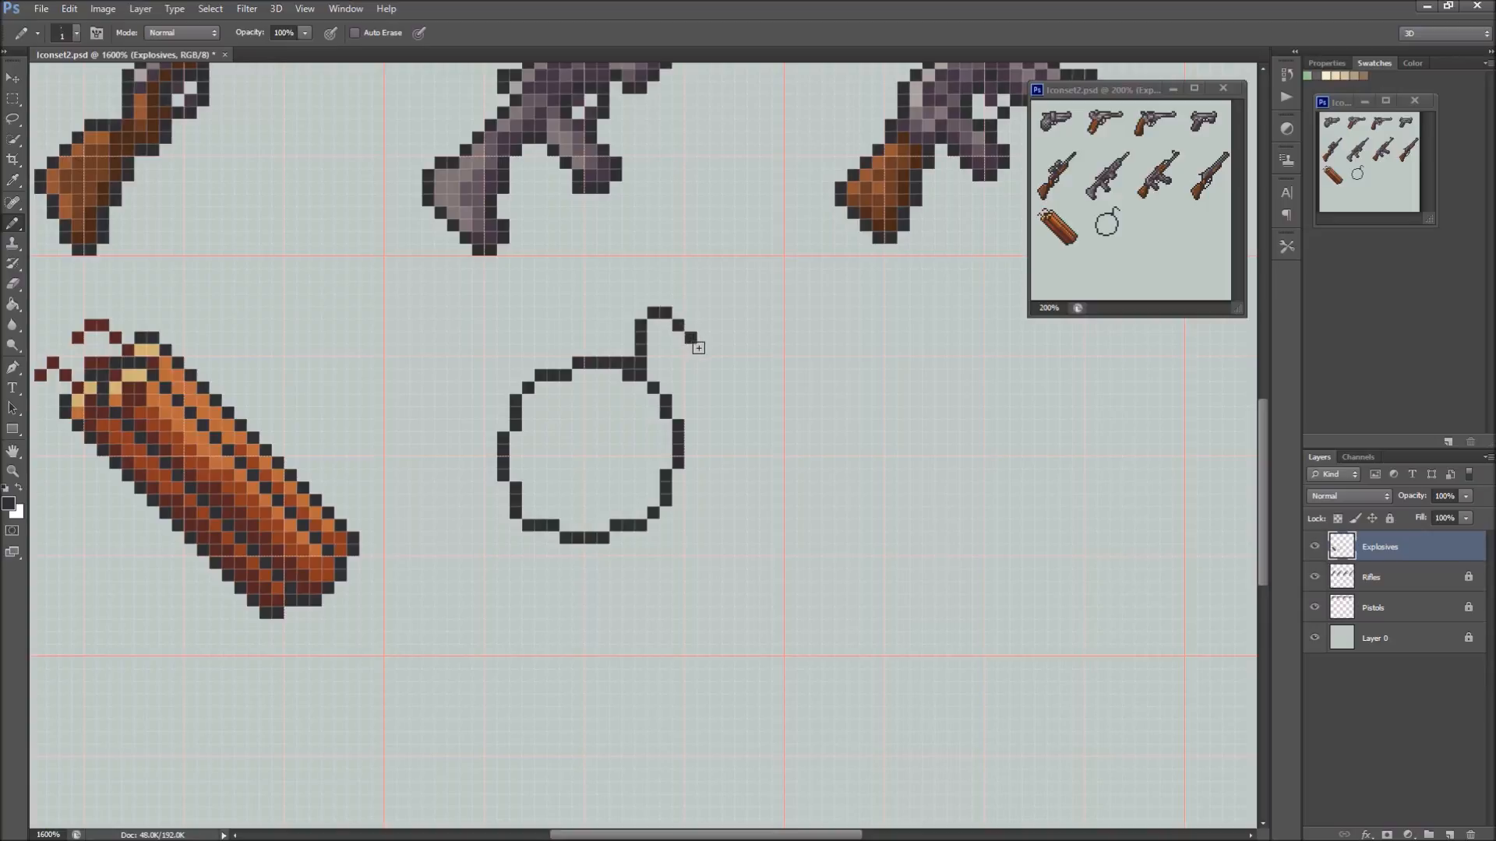
pyautogui.click(704, 352)
pyautogui.click(715, 363)
pyautogui.click(703, 376)
pyautogui.click(702, 387)
pyautogui.click(690, 399)
pyautogui.click(677, 399)
pyautogui.click(686, 404)
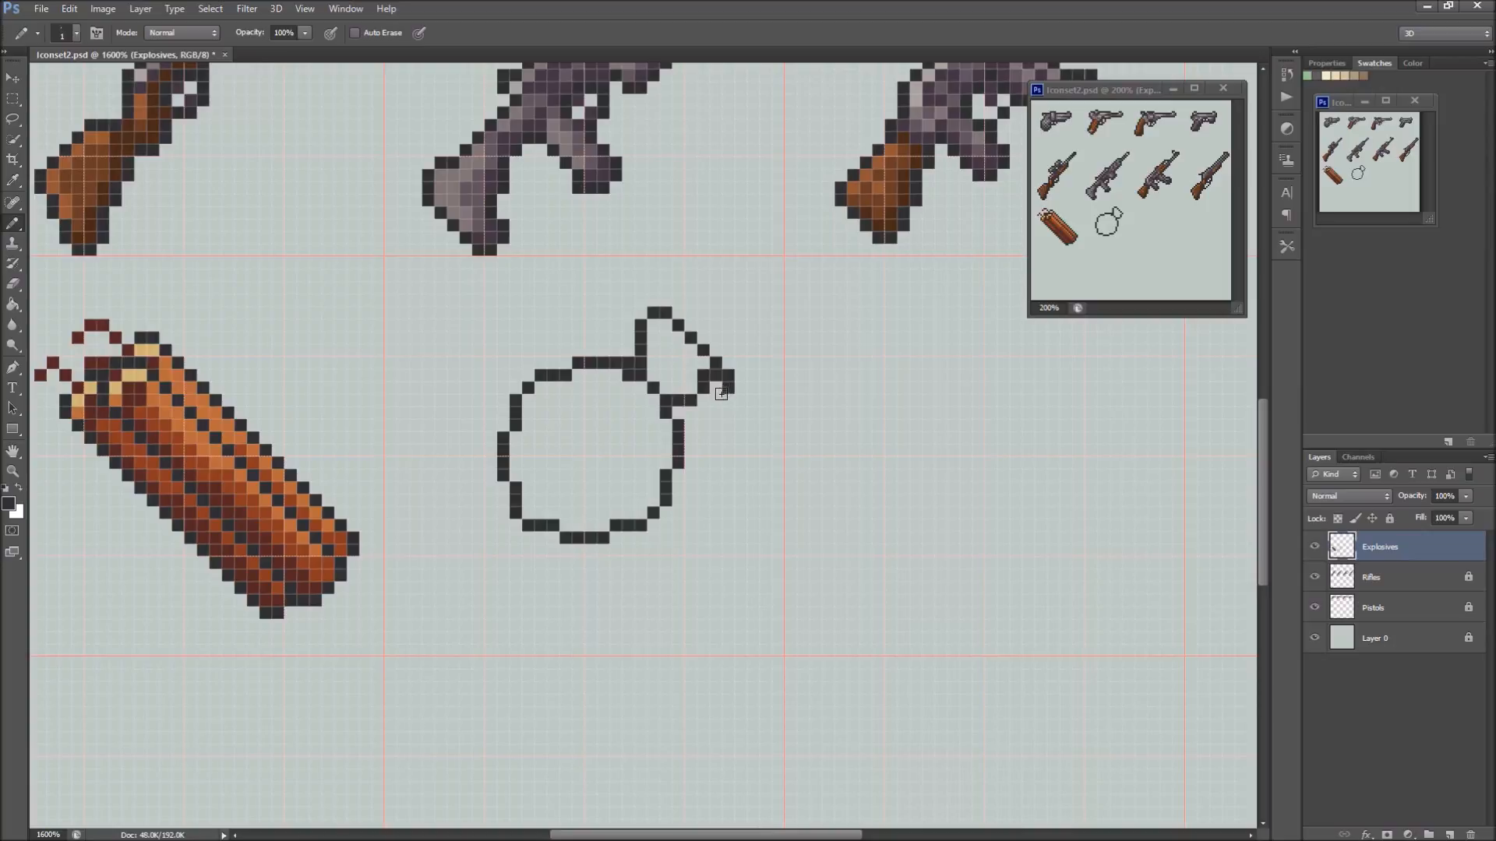
# Outline a long safety lever running down from the cap beside the body and hooking inward at its lower end
pyautogui.moveTo(716, 376); pyautogui.dragTo(714, 467)
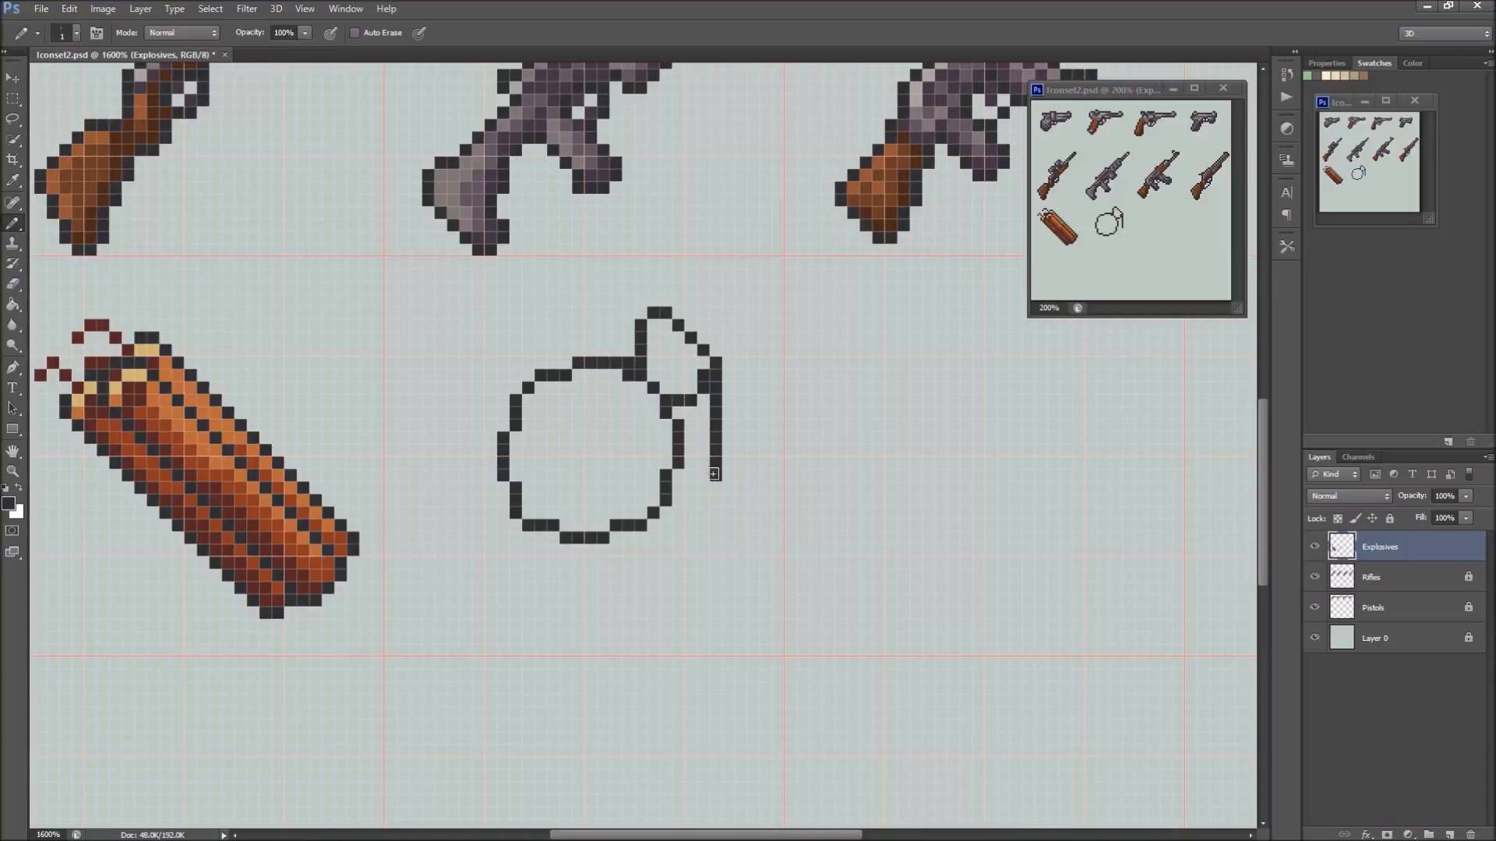
pyautogui.click(716, 489)
pyautogui.moveTo(702, 499); pyautogui.dragTo(701, 520)
pyautogui.click(678, 512)
pyautogui.click(691, 524)
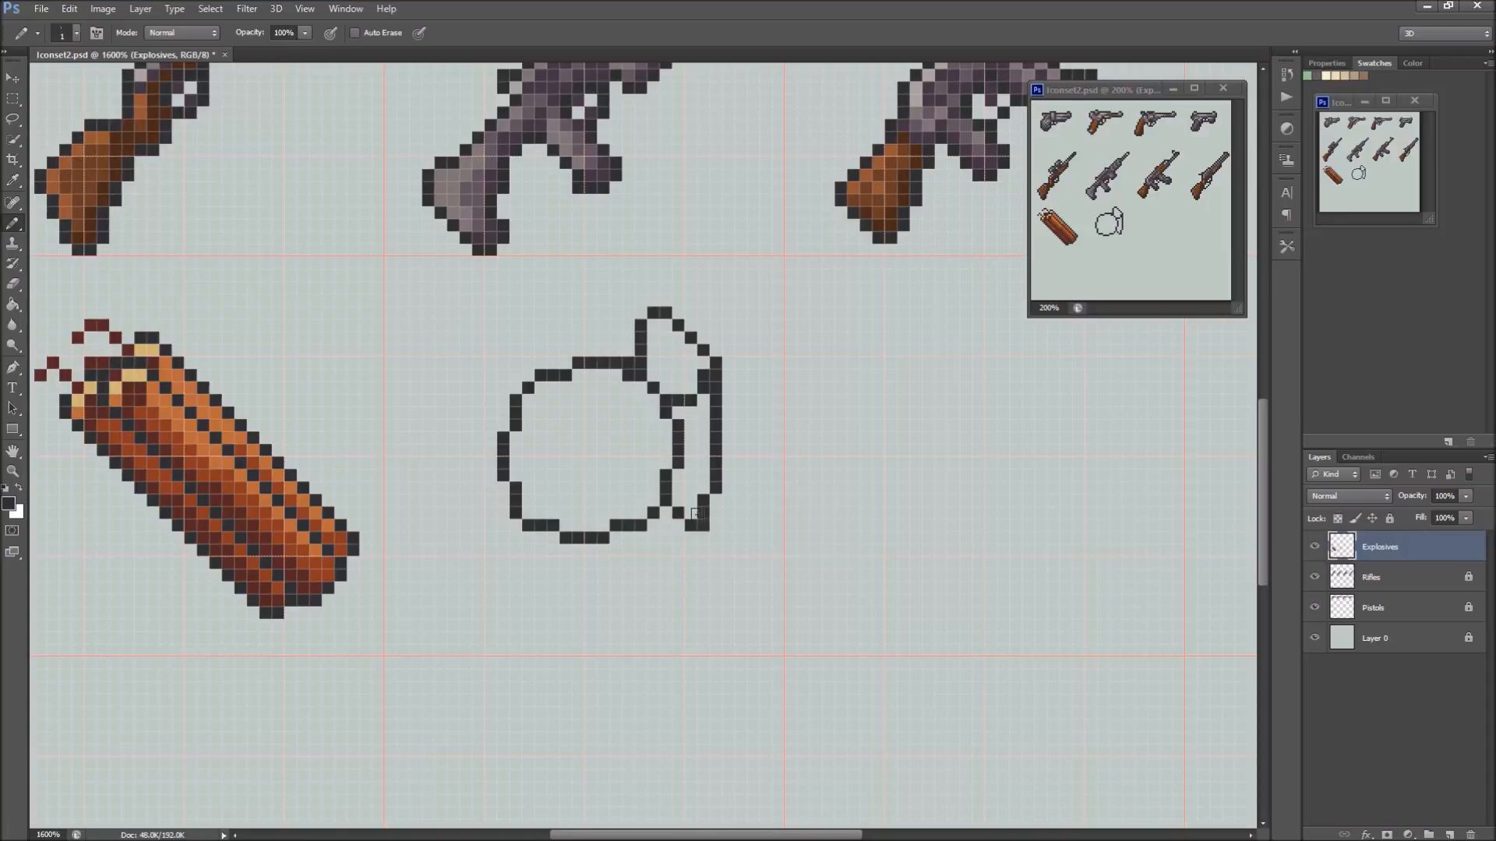
# Erase the lever's outer line and redraw it one pixel closer to the grenade body
pyautogui.press('e')
pyautogui.moveTo(701, 517)
pyautogui.mouseDown()
pyautogui.moveTo(715, 360)
pyautogui.moveTo(704, 378)
pyautogui.mouseUp()
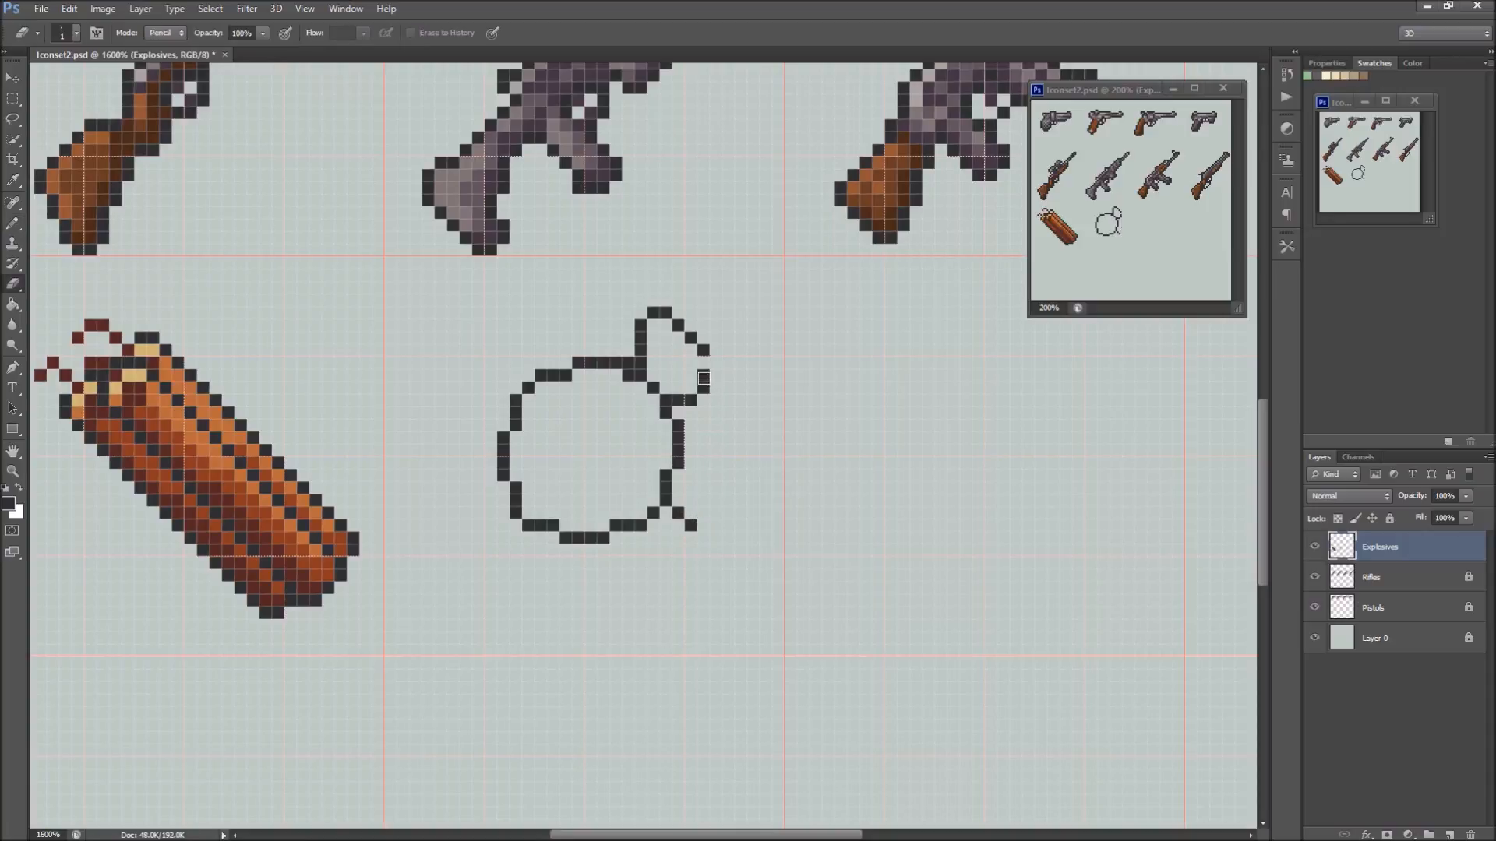
pyautogui.press('b')
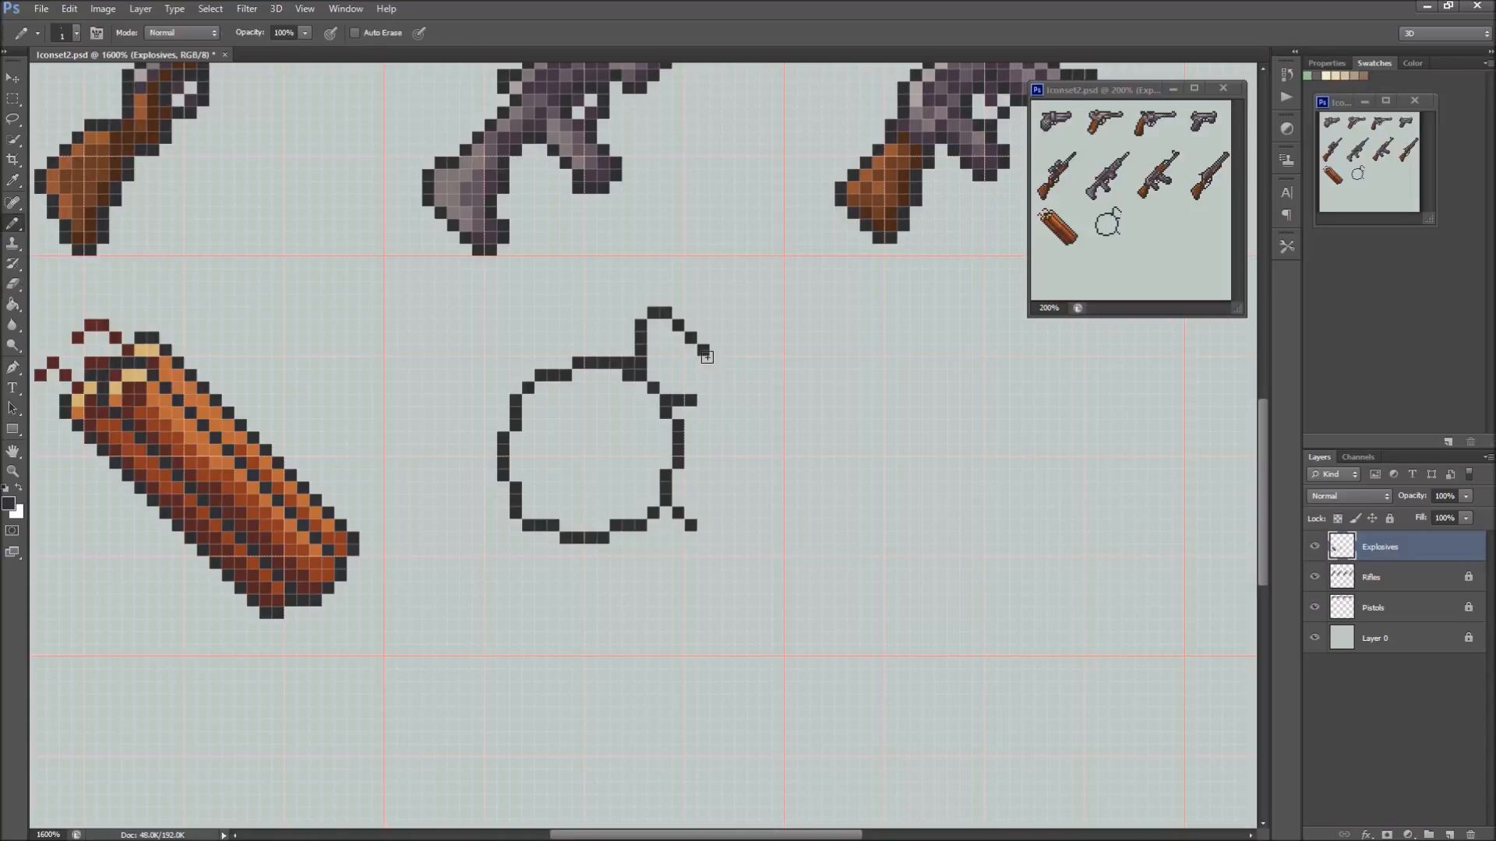
pyautogui.moveTo(703, 351); pyautogui.dragTo(702, 502)
pyautogui.click(692, 487)
pyautogui.click(692, 496)
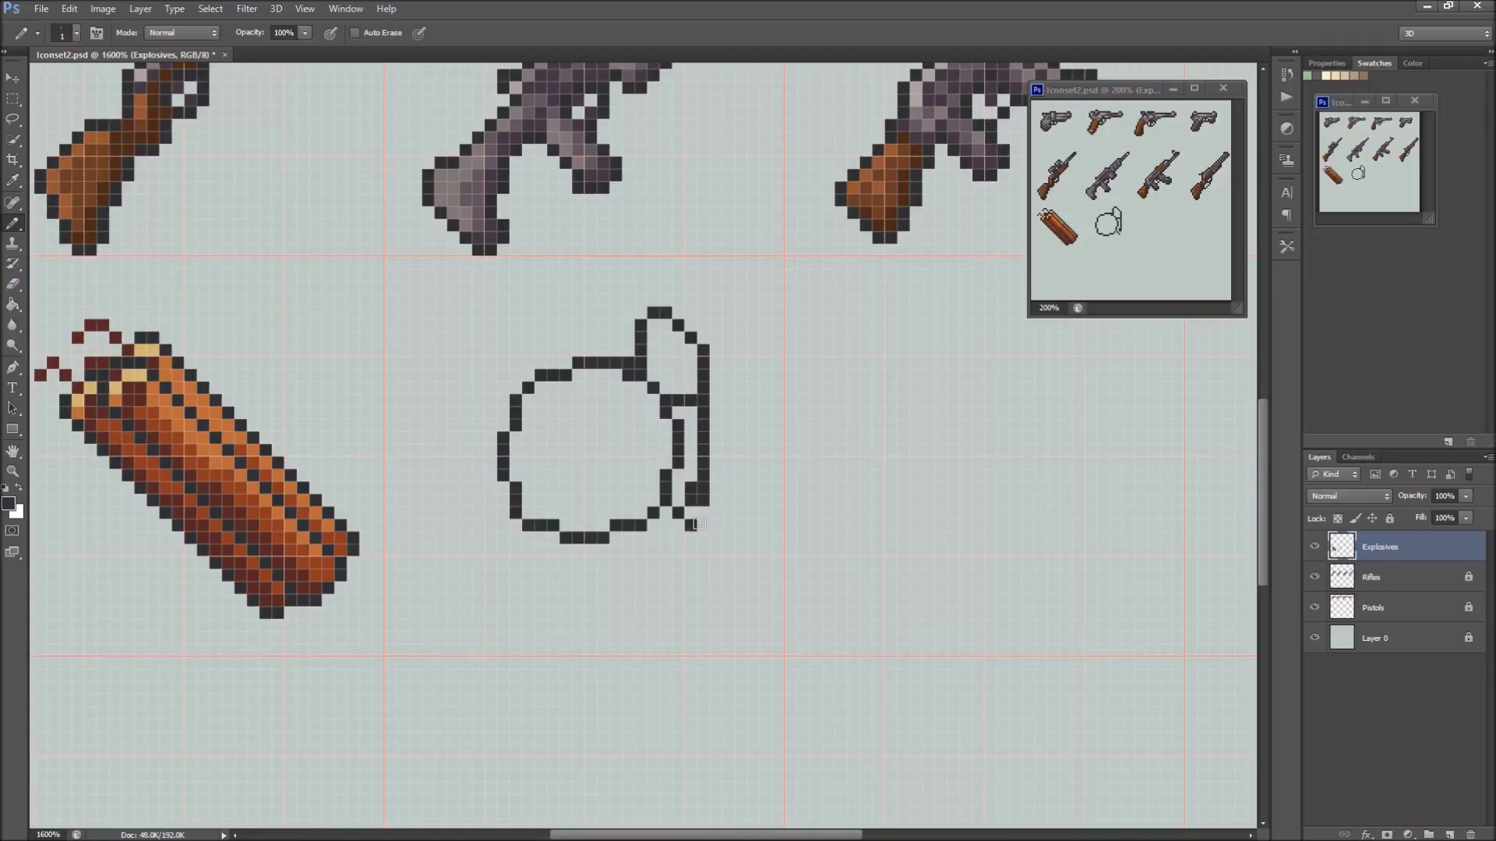
# Trim the lever's lower end and reshape it into a shorter tip angled towards the body
pyautogui.press('e')
pyautogui.click(688, 528)
pyautogui.moveTo(691, 501); pyautogui.dragTo(704, 500)
pyautogui.click(704, 490)
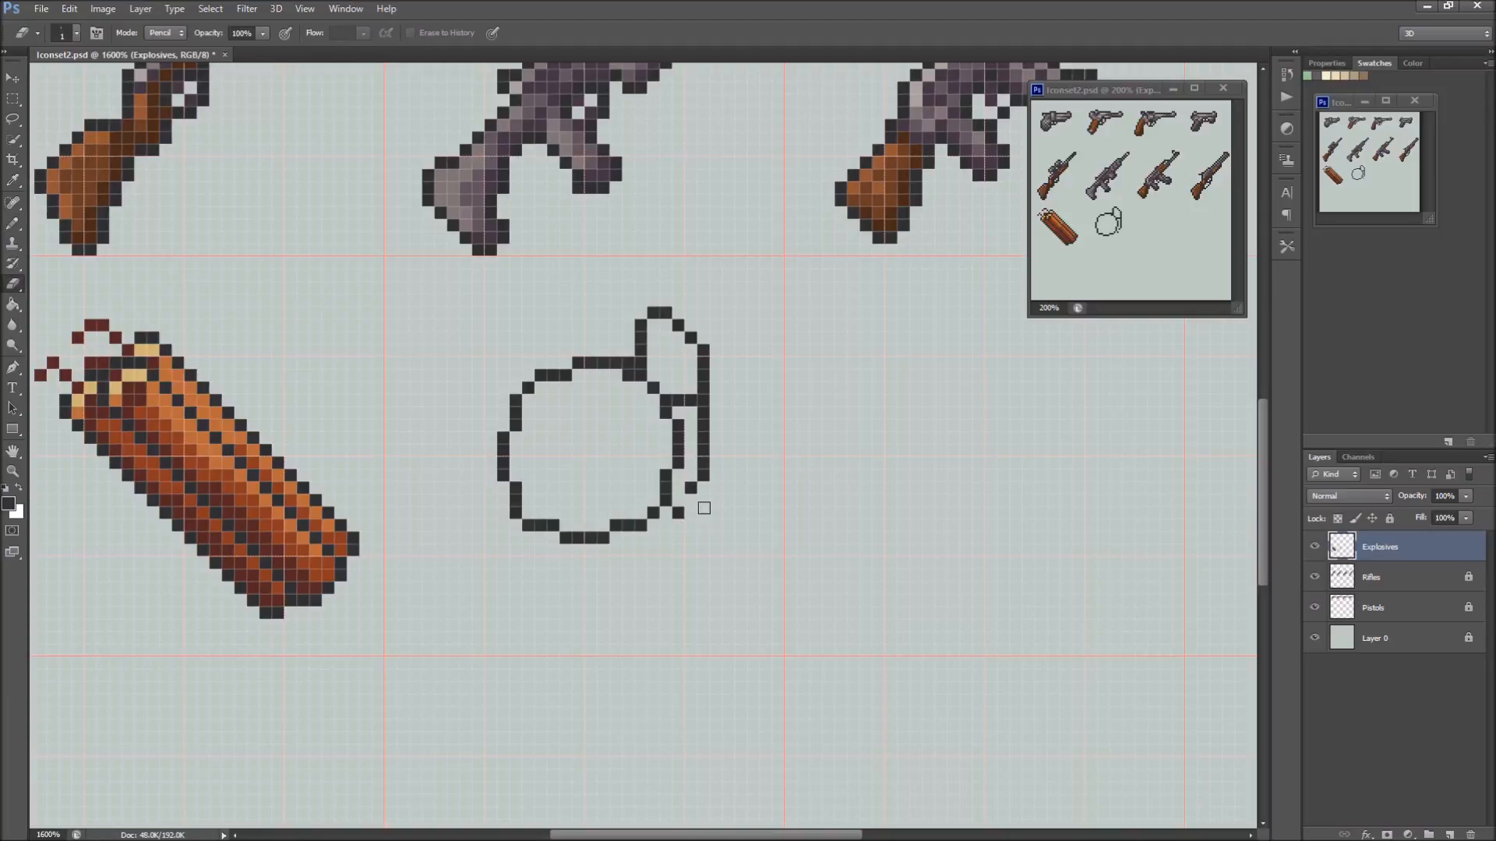
pyautogui.press('b')
pyautogui.click(689, 502)
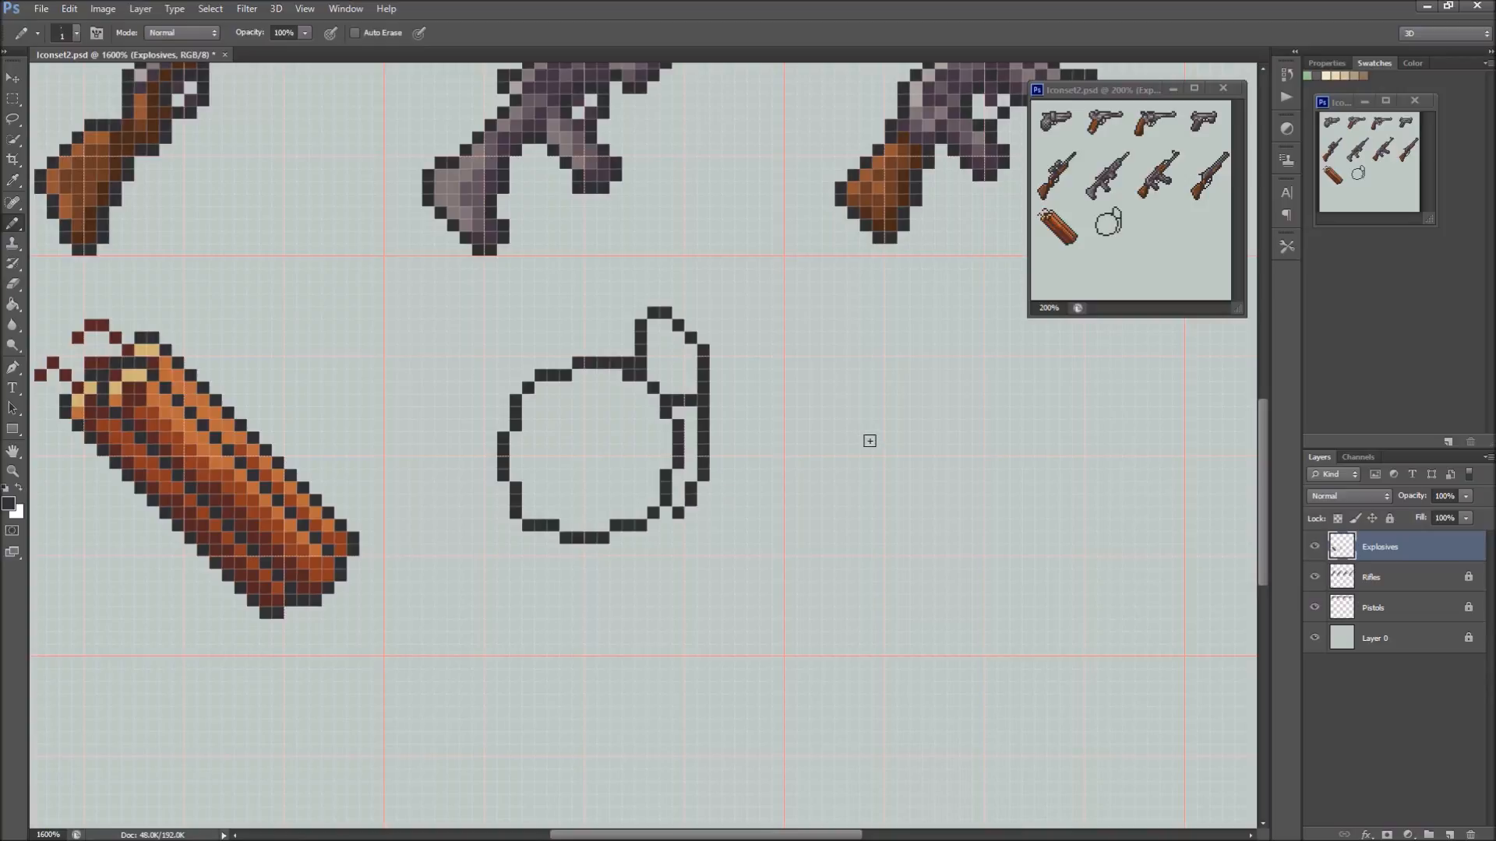
# Recolour the outline pixels where the cap meets the body in dark purple
pyautogui.click(654, 388)
pyautogui.click(638, 377)
pyautogui.moveTo(631, 373); pyautogui.dragTo(640, 373)
# Fill only the grenade's round body with grey-purple sampled from the rifle above, using the Paint Bucket with Contiguous enabled
pyautogui.press('g')
pyautogui.keyDown('alt'); pyautogui.click(484, 188); pyautogui.keyUp('alt')
pyautogui.click(588, 487)
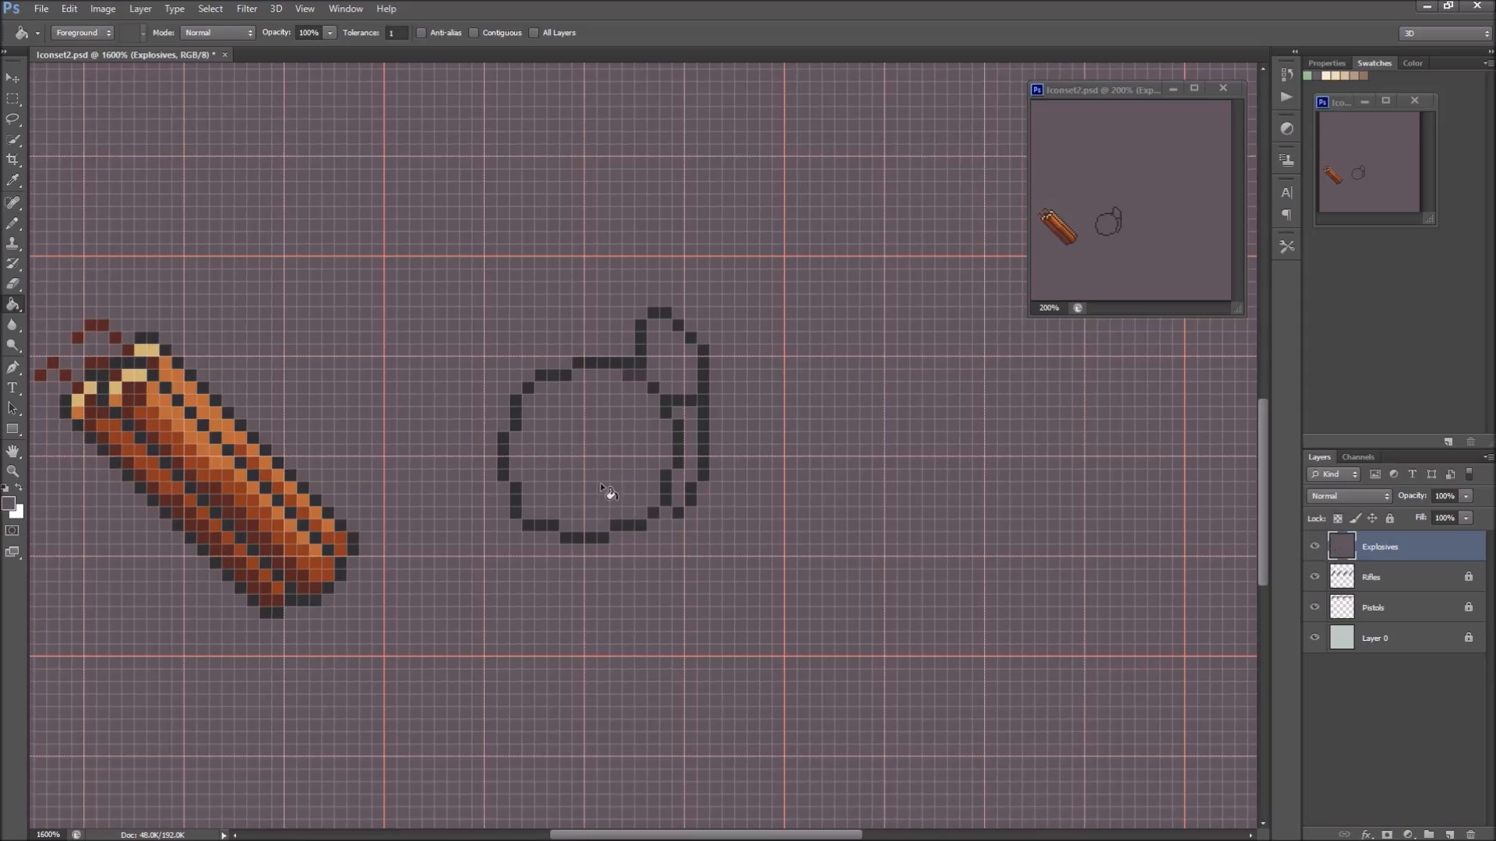
pyautogui.hotkey('ctrl', 'z')
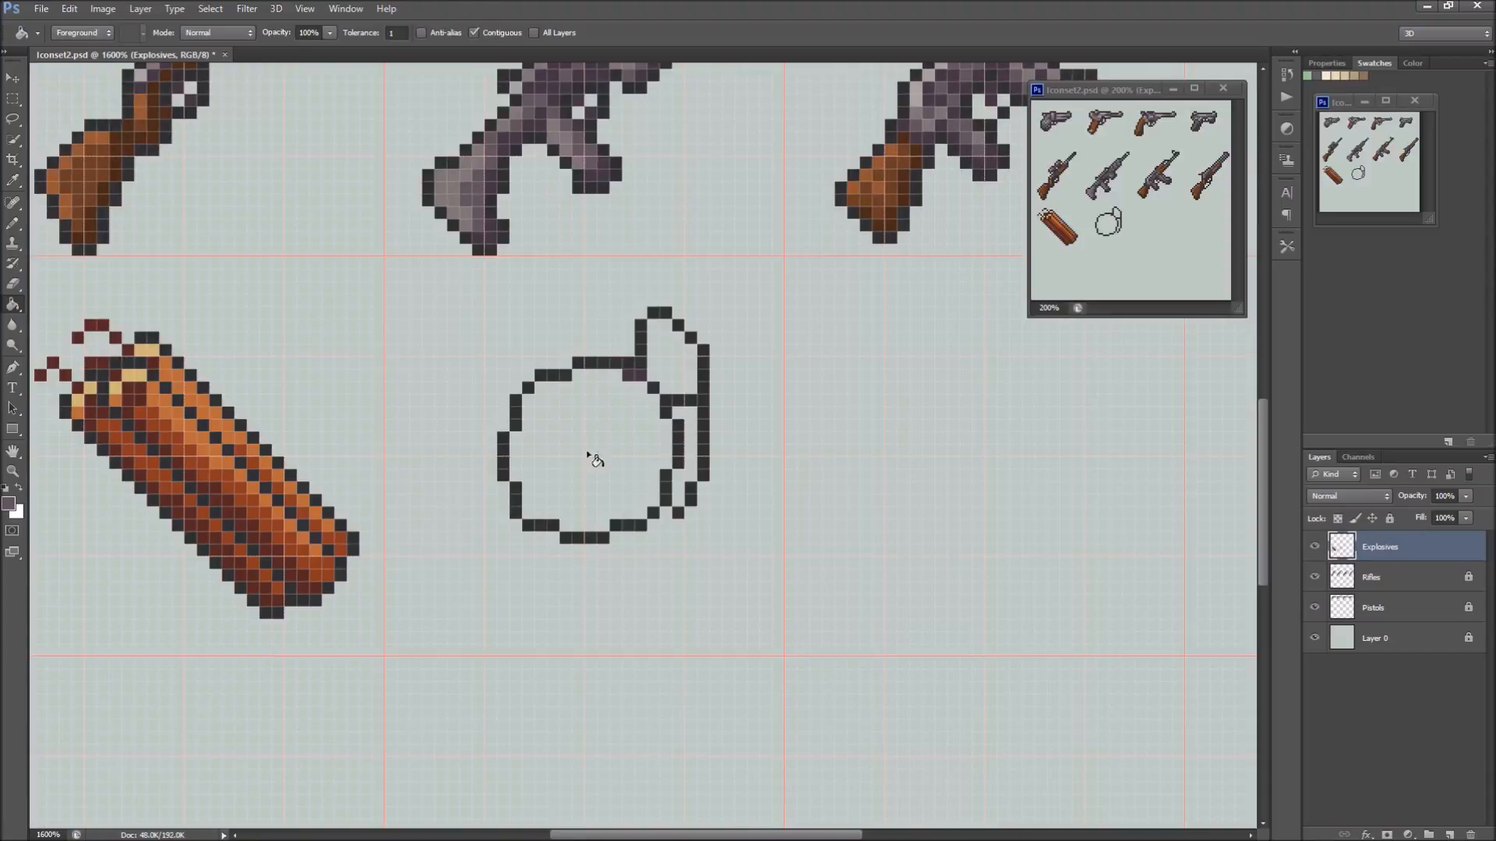
pyautogui.click(588, 452)
# Sample a darker purple from the rifle and draw curved diagonal grooves along both sides of the grenade body with the Pencil tool
pyautogui.press('b')
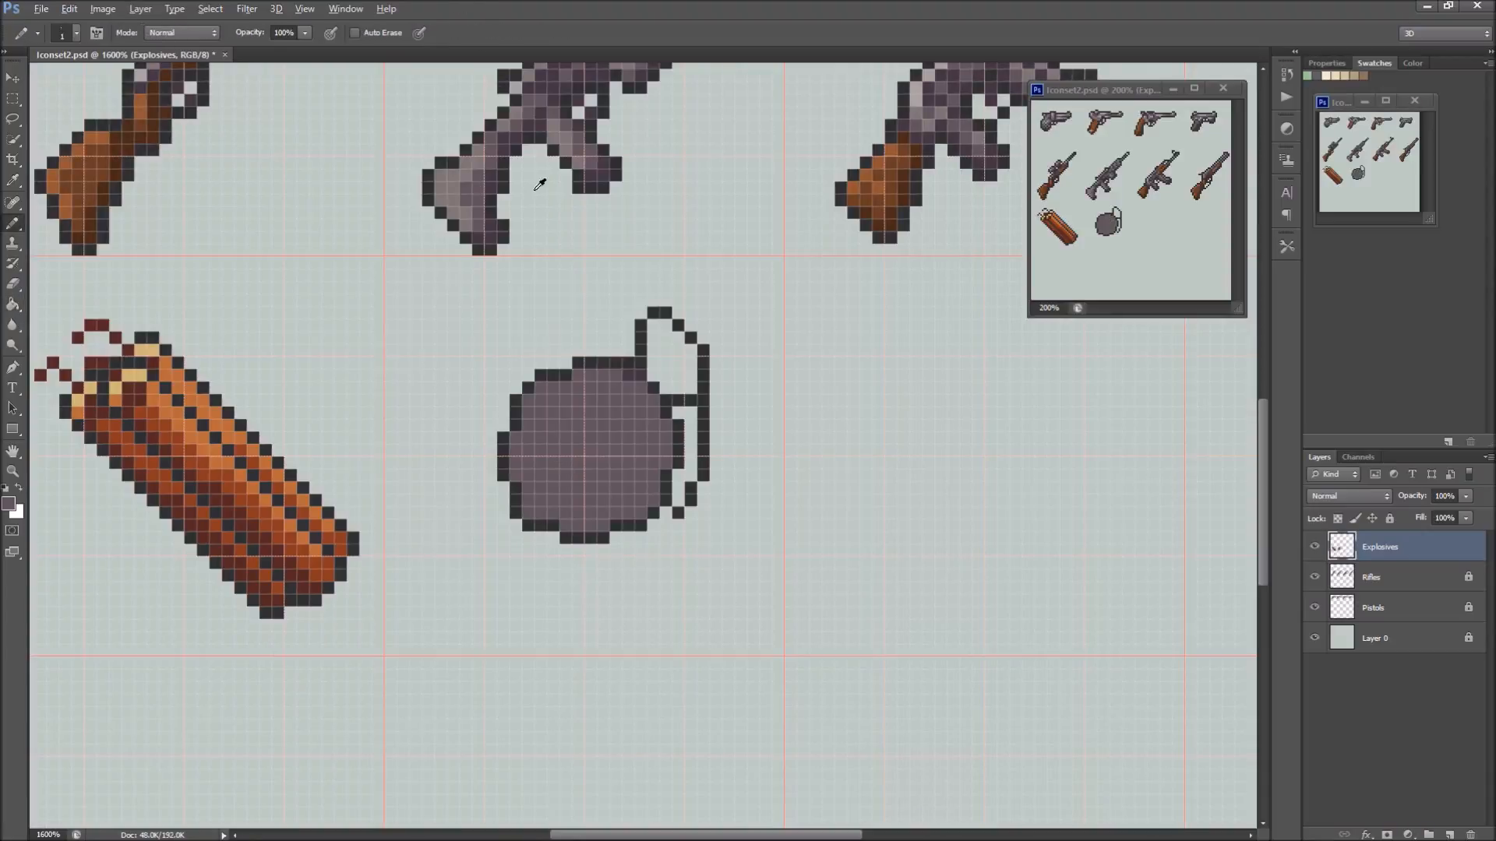
pyautogui.keyDown('alt'); pyautogui.click(511, 139); pyautogui.keyUp('alt')
pyautogui.click(631, 388)
pyautogui.moveTo(531, 476); pyautogui.dragTo(530, 463)
pyautogui.click(540, 440)
pyautogui.click(553, 423)
pyautogui.click(653, 435)
pyautogui.moveTo(568, 513); pyautogui.dragTo(601, 499)
pyautogui.click(641, 450)
pyautogui.click(627, 475)
pyautogui.click(617, 487)
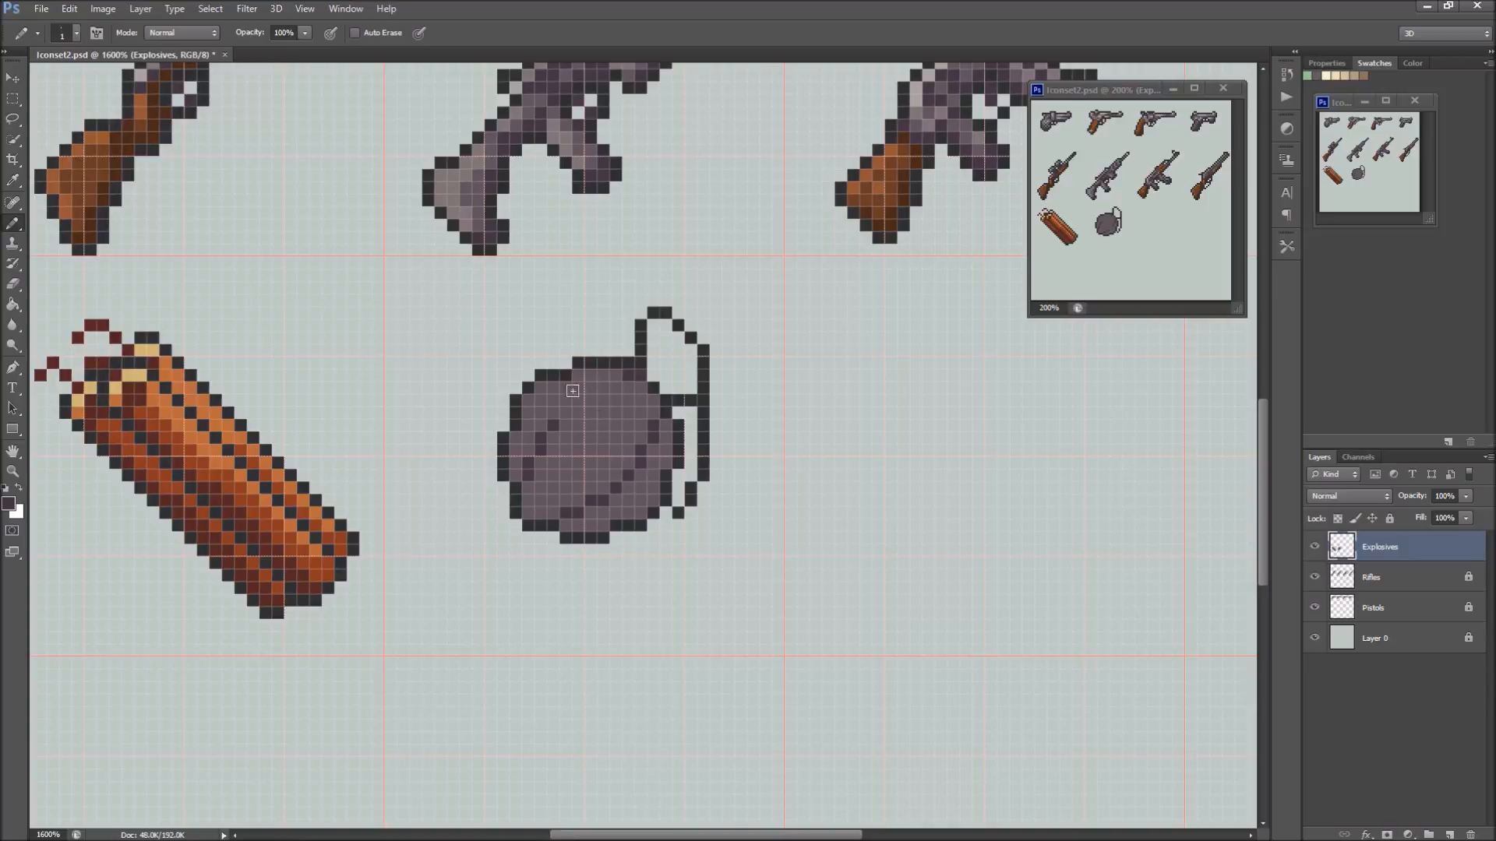
# Extend the upper groove and add crossing dark purple grooves to divide the grenade body into segments
pyautogui.click(570, 413)
pyautogui.moveTo(582, 402); pyautogui.dragTo(604, 388)
pyautogui.moveTo(591, 414); pyautogui.dragTo(591, 424)
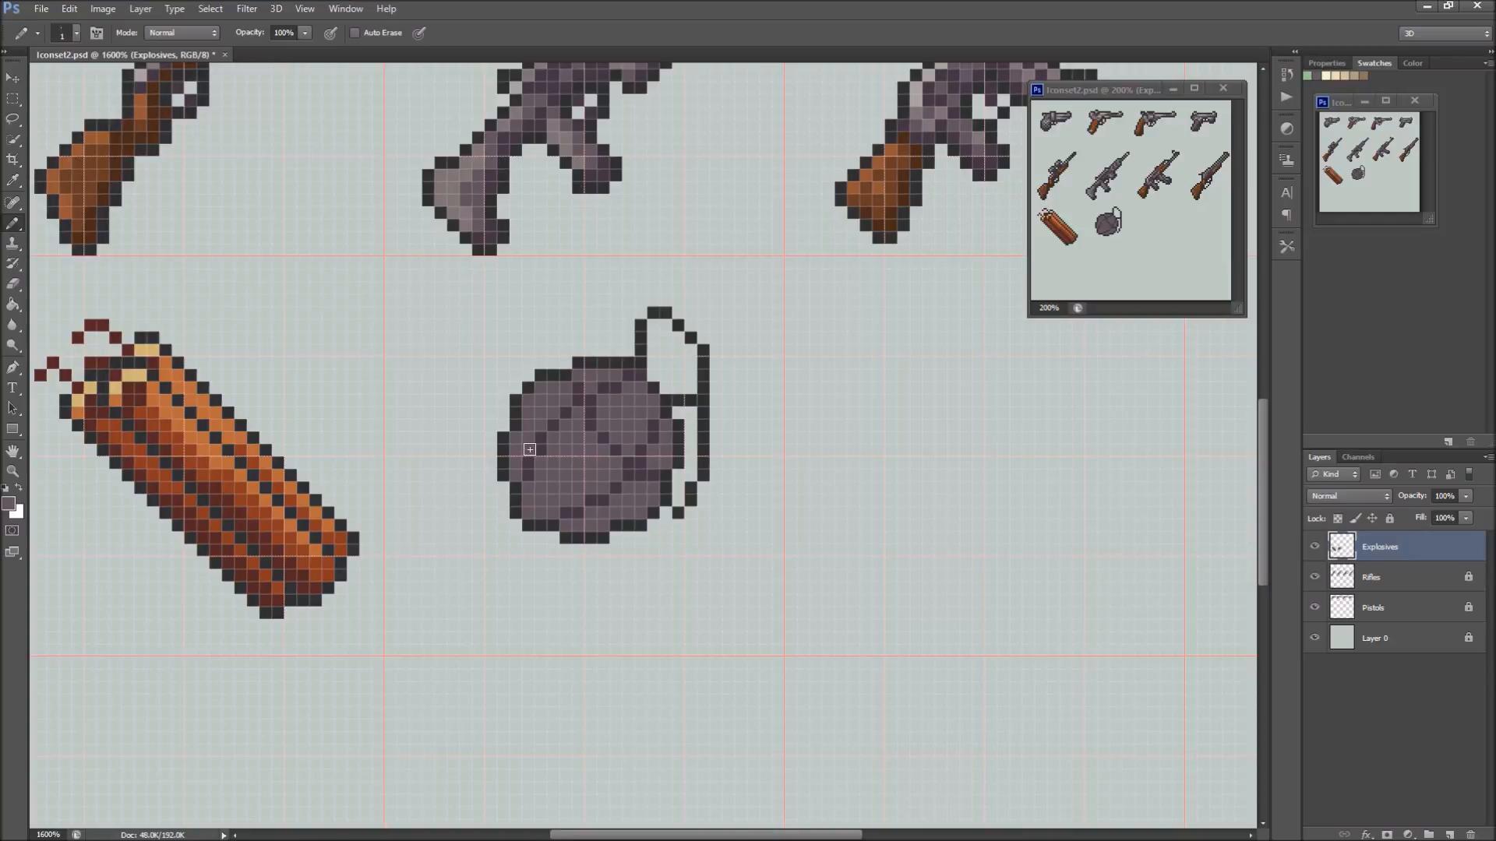
pyautogui.moveTo(531, 437); pyautogui.dragTo(529, 450)
pyautogui.click(575, 501)
# Sample the grenade body's grey-purple and fill the cap and the safety lever with it using the Paint Bucket
pyautogui.press('alt')
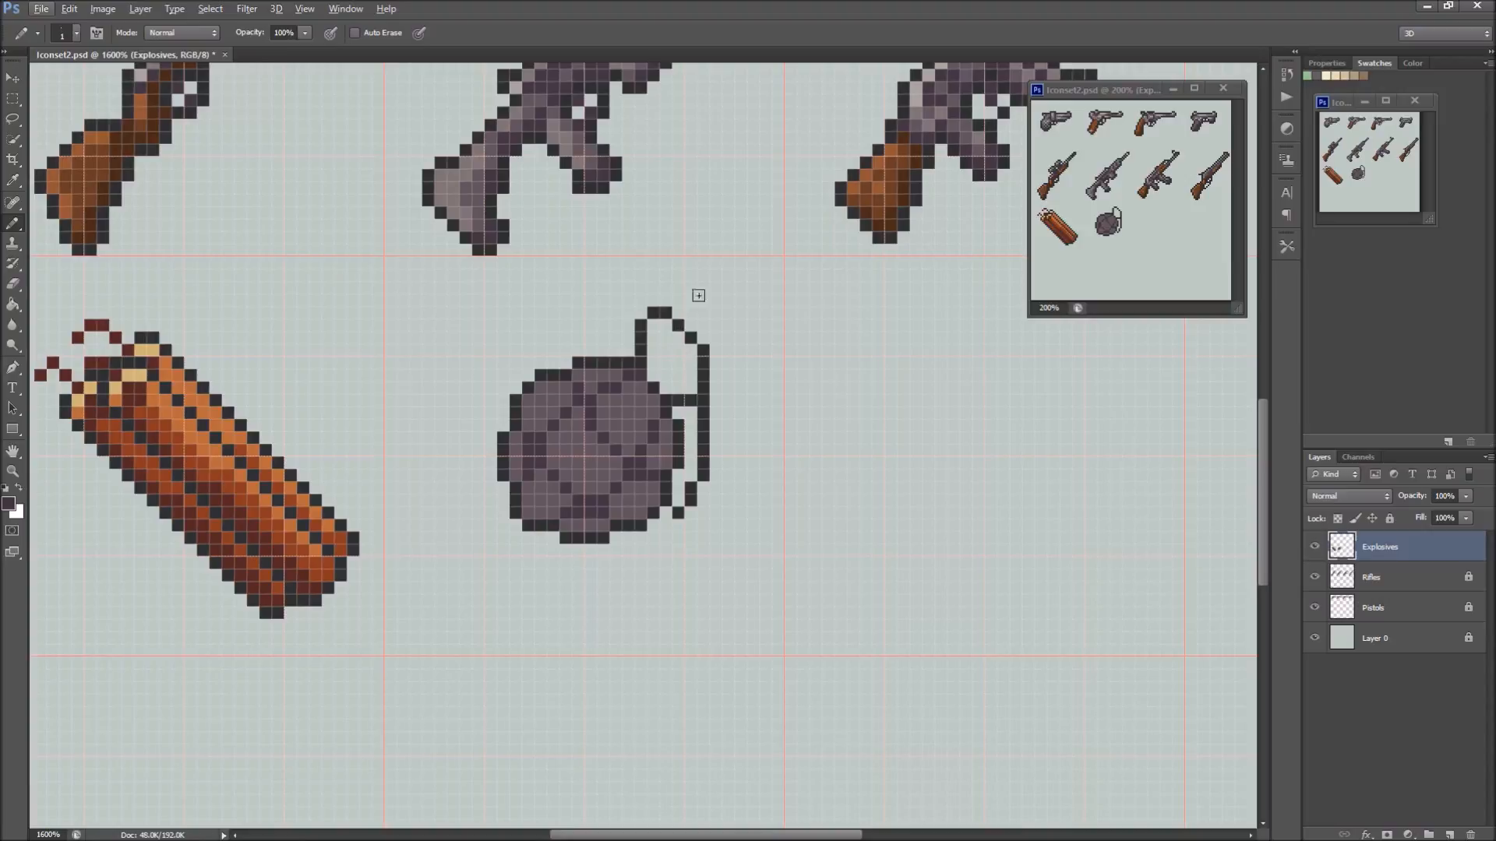
pyautogui.keyDown('alt'); pyautogui.click(630, 425); pyautogui.keyUp('alt')
pyautogui.press('g')
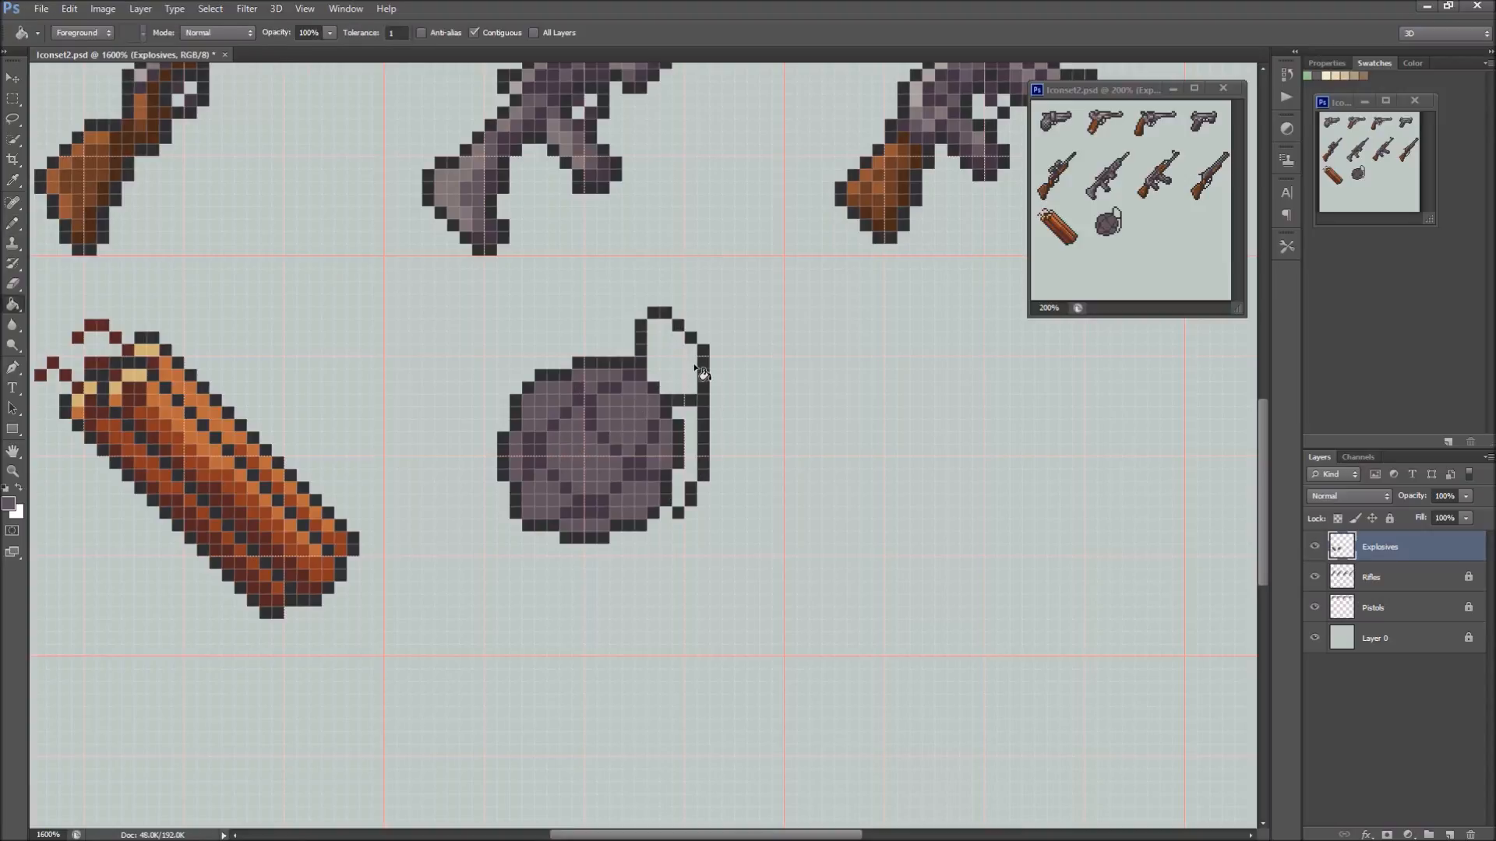
pyautogui.click(680, 376)
pyautogui.click(687, 435)
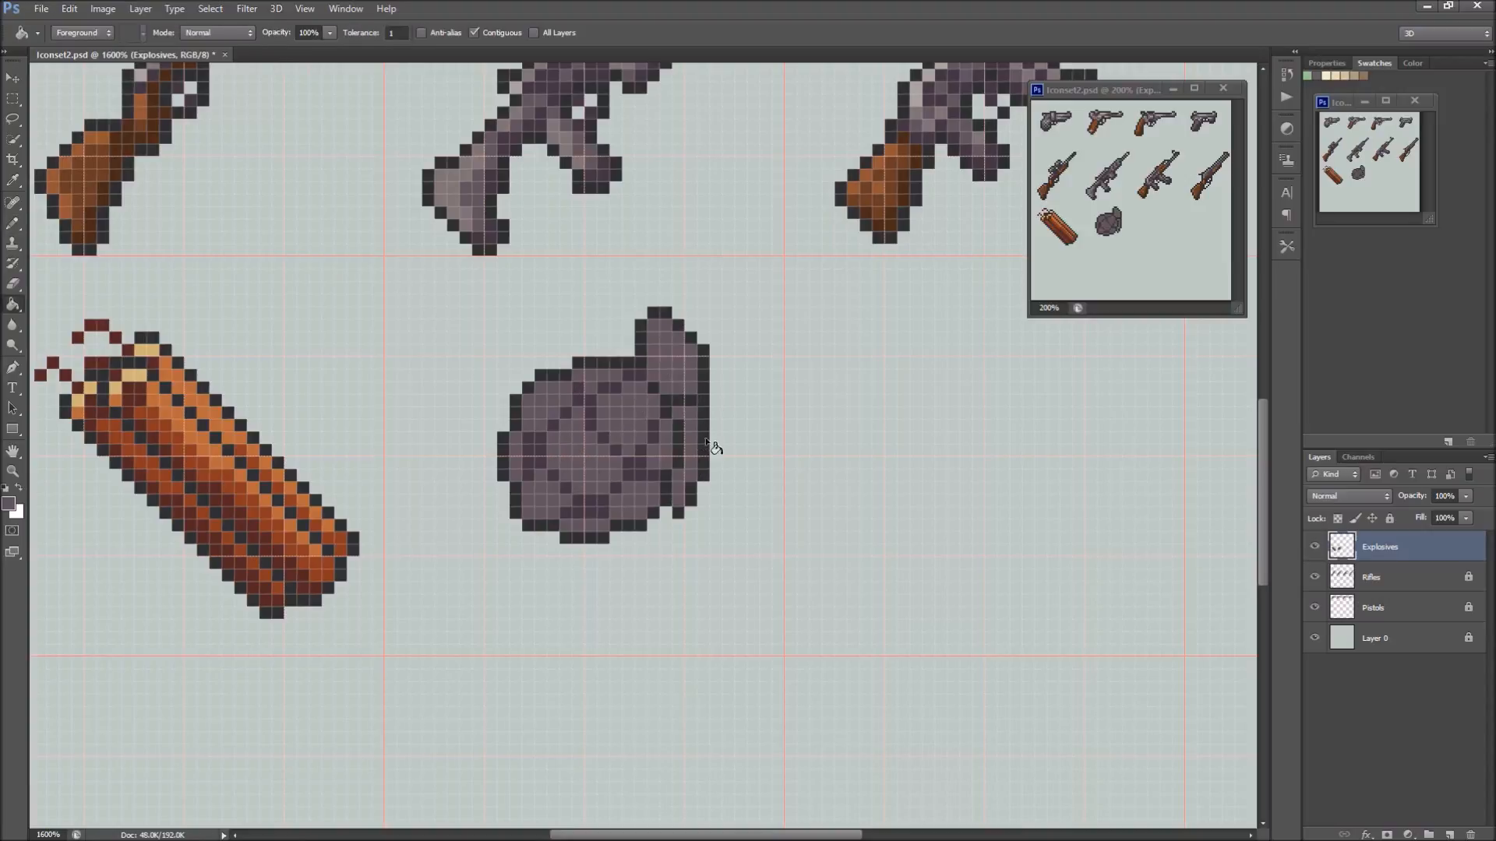
# Shade the safety lever and the cap's outer side in darker purple with the Pencil tool
pyautogui.press('b')
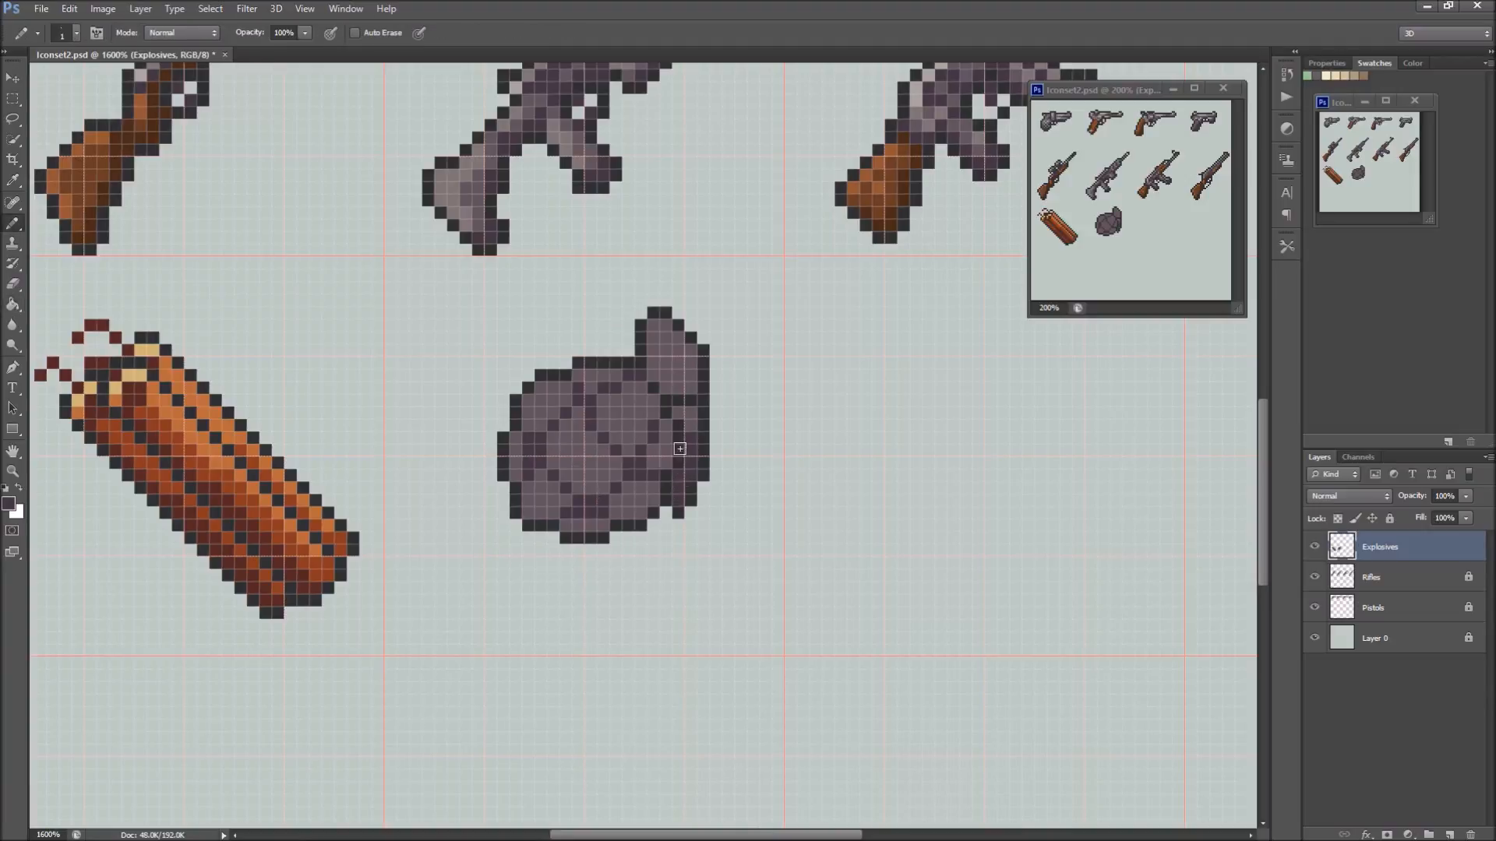
pyautogui.click(688, 375)
pyautogui.click(679, 388)
pyautogui.keyDown('alt'); pyautogui.click(692, 414); pyautogui.keyUp('alt')
pyautogui.keyDown('alt'); pyautogui.click(698, 430); pyautogui.keyUp('alt')
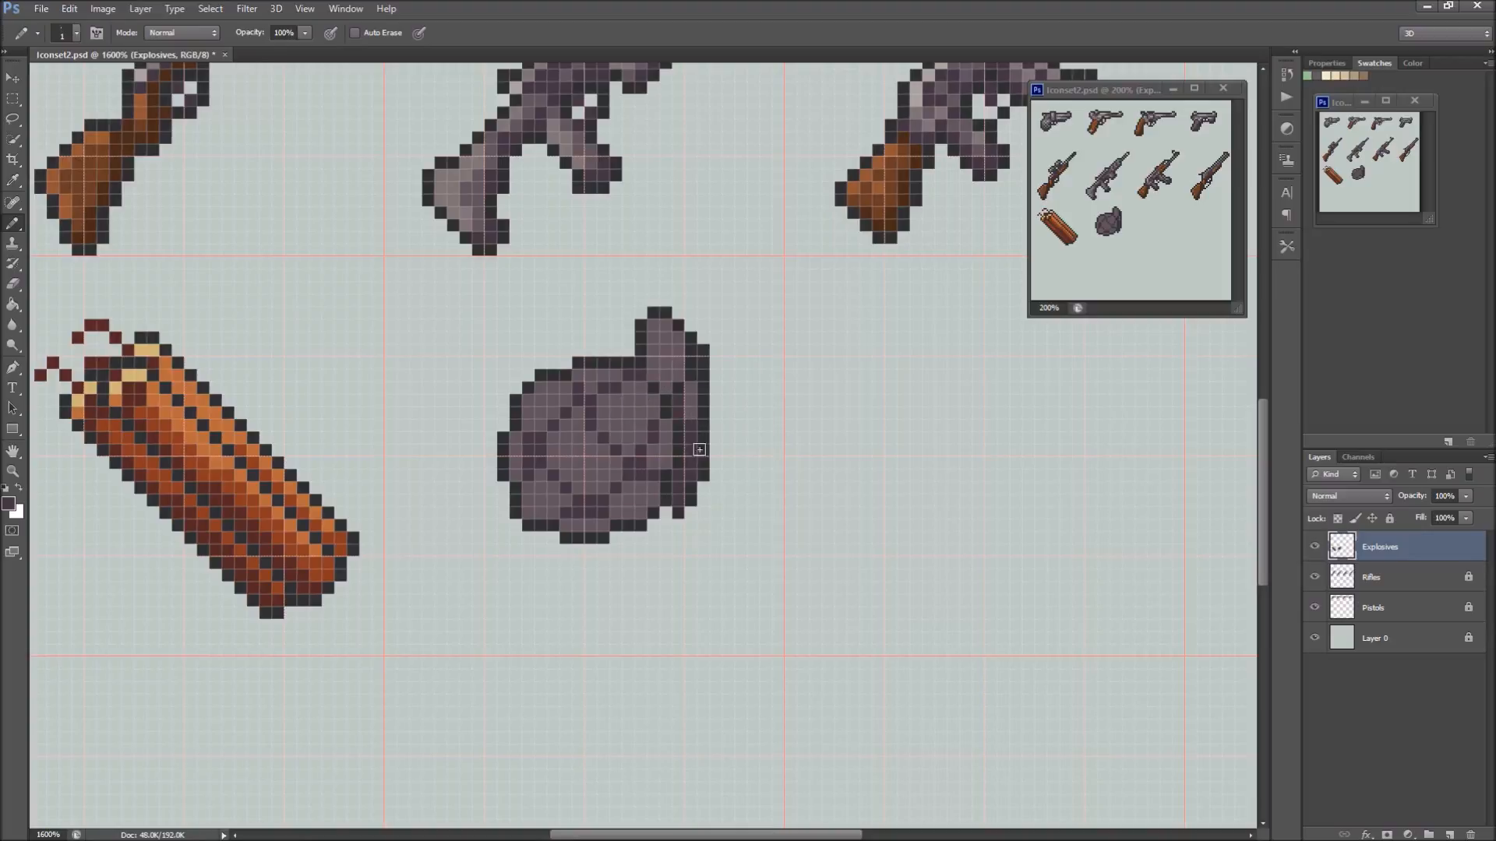
pyautogui.click(689, 422)
# Sample a lighter grey-purple from the rifle stock above and paint lighter areas on the grenade's body segments and cap
pyautogui.scroll(2, 721, 203)
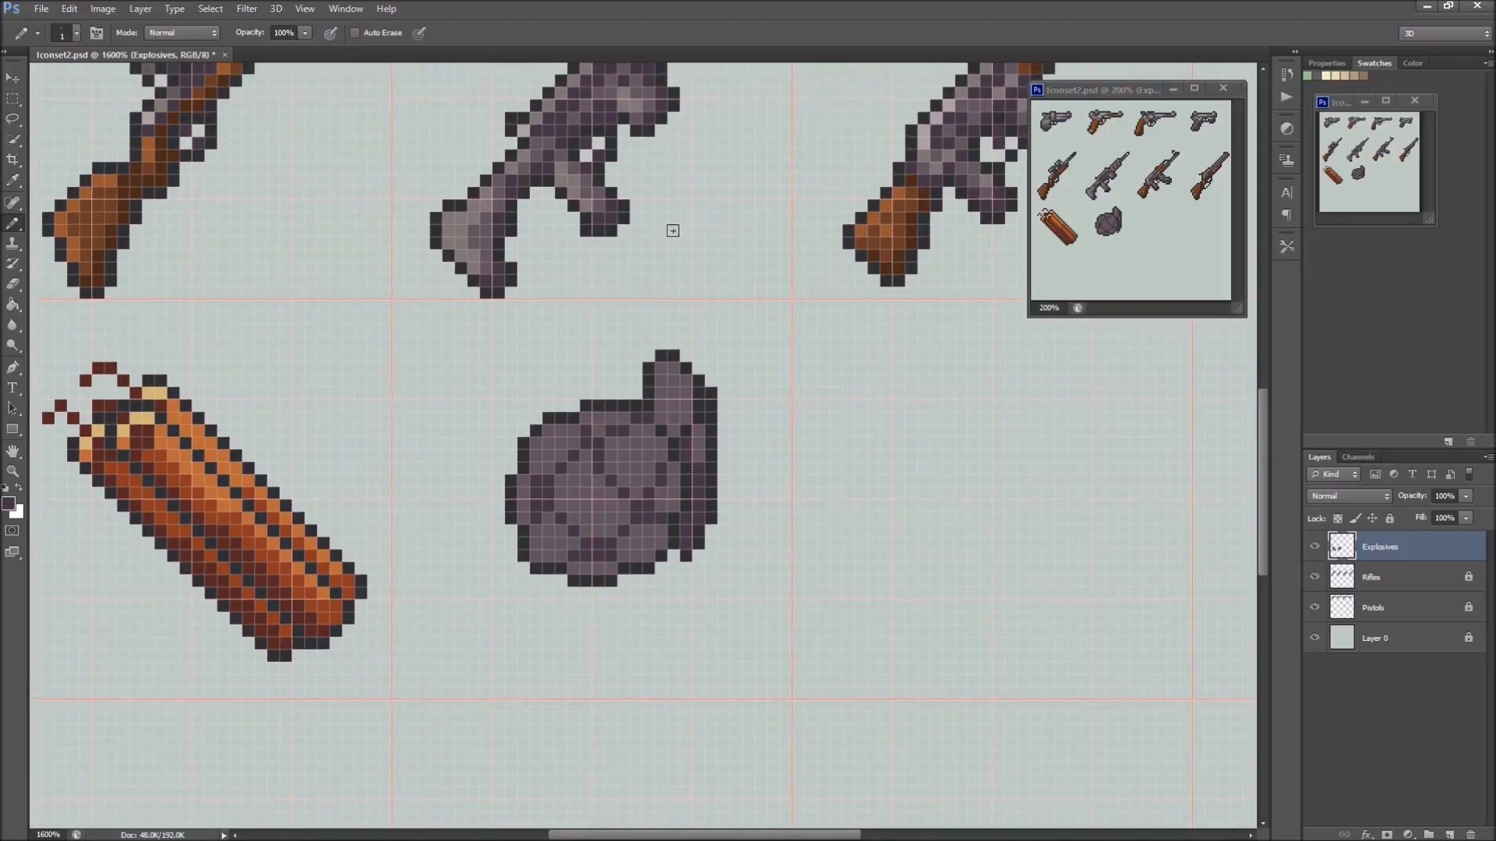
pyautogui.keyDown('alt'); pyautogui.click(460, 217); pyautogui.keyUp('alt')
pyautogui.moveTo(586, 522); pyautogui.dragTo(656, 454)
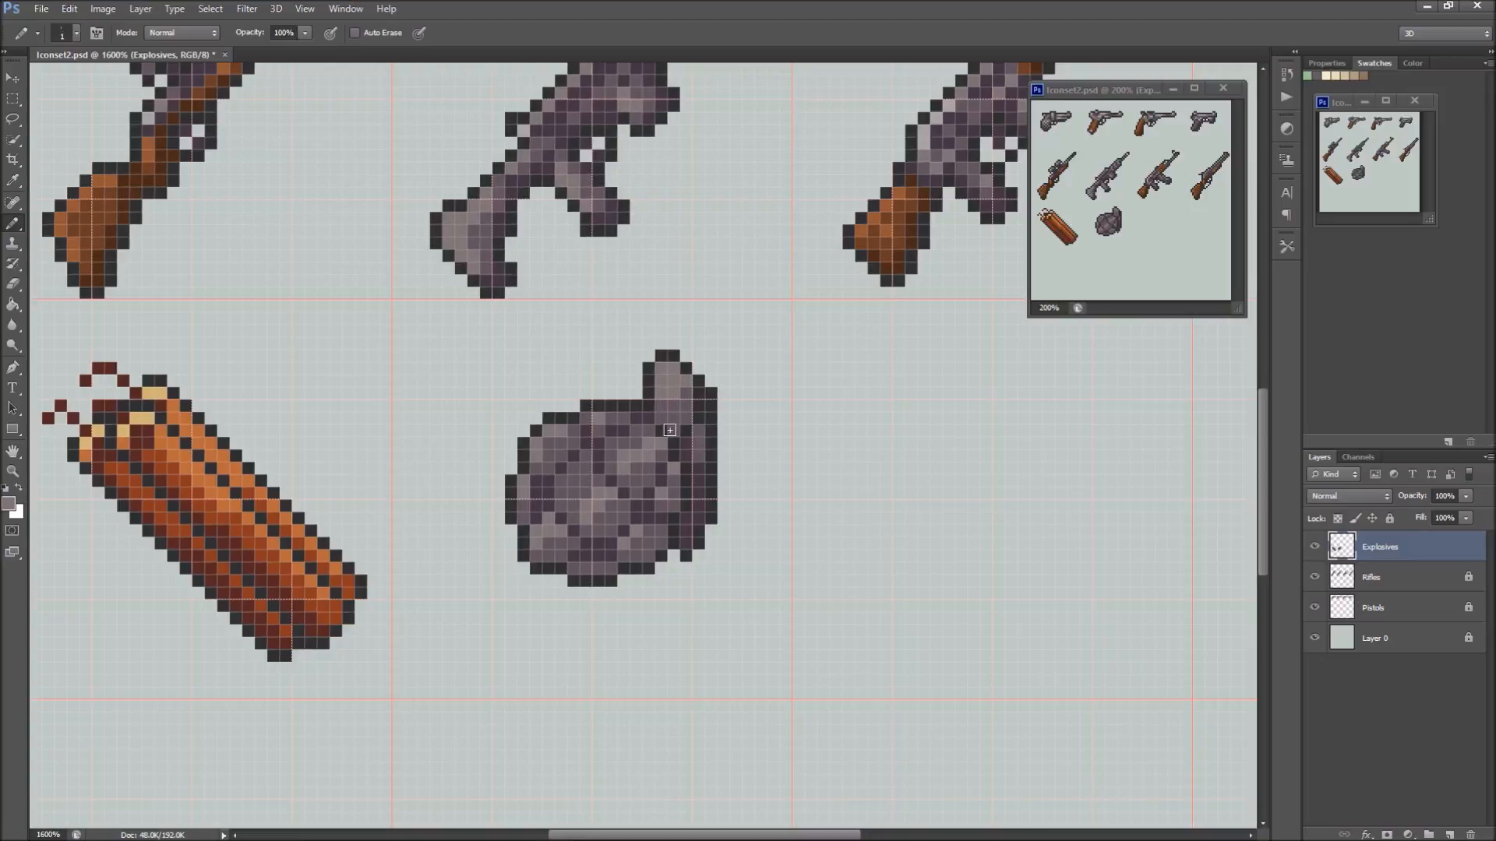
pyautogui.keyDown('alt'); pyautogui.click(621, 472); pyautogui.keyUp('alt')
pyautogui.click(658, 379)
# Erase the top pixels of the cap and redraw it one pixel lower with a flat dark outline and light fill
pyautogui.press('e')
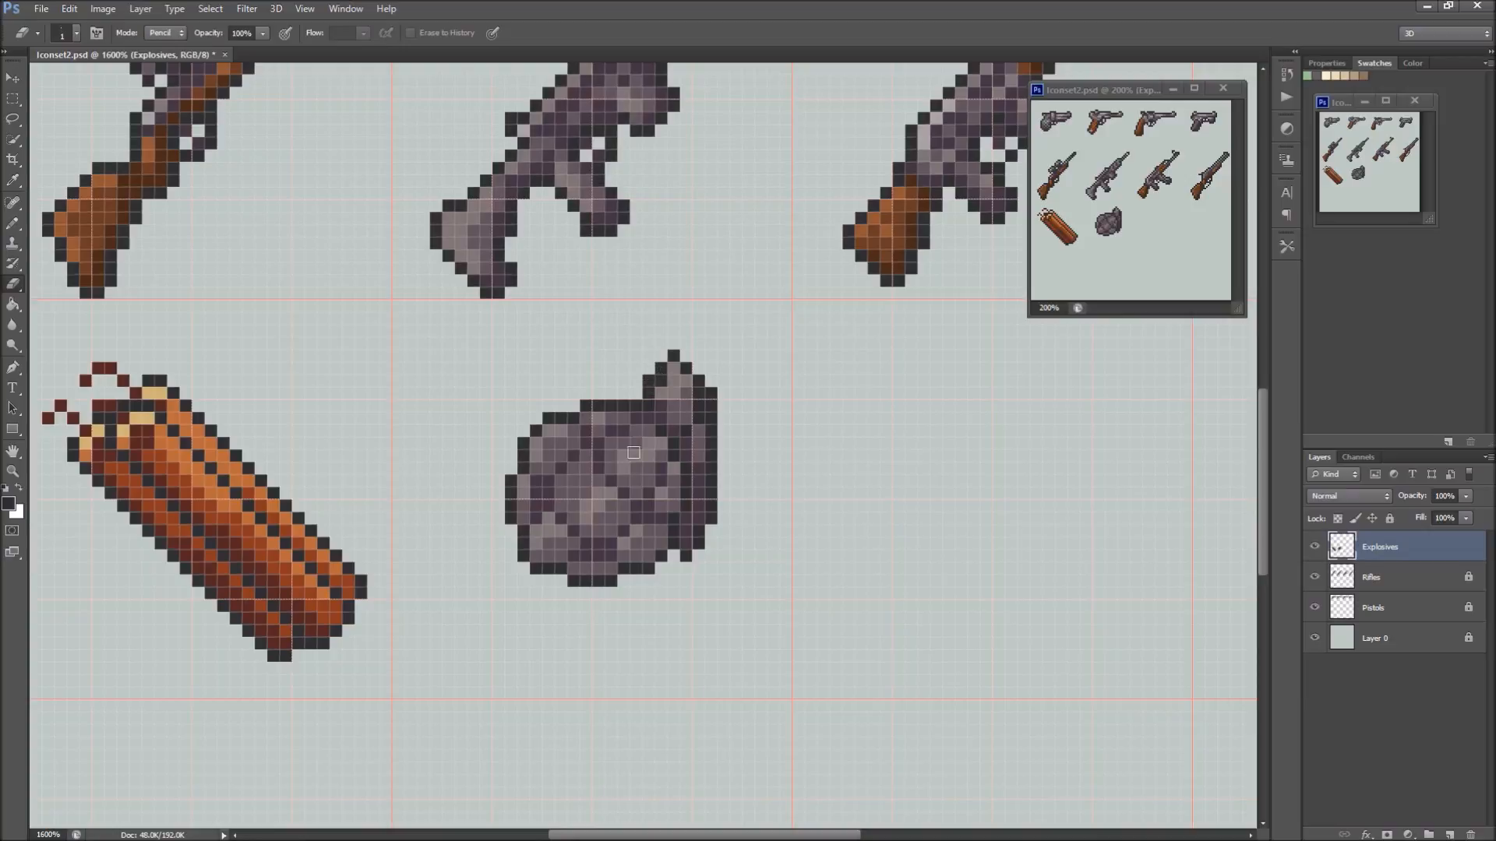
pyautogui.click(675, 353)
pyautogui.click(700, 381)
pyautogui.click(684, 369)
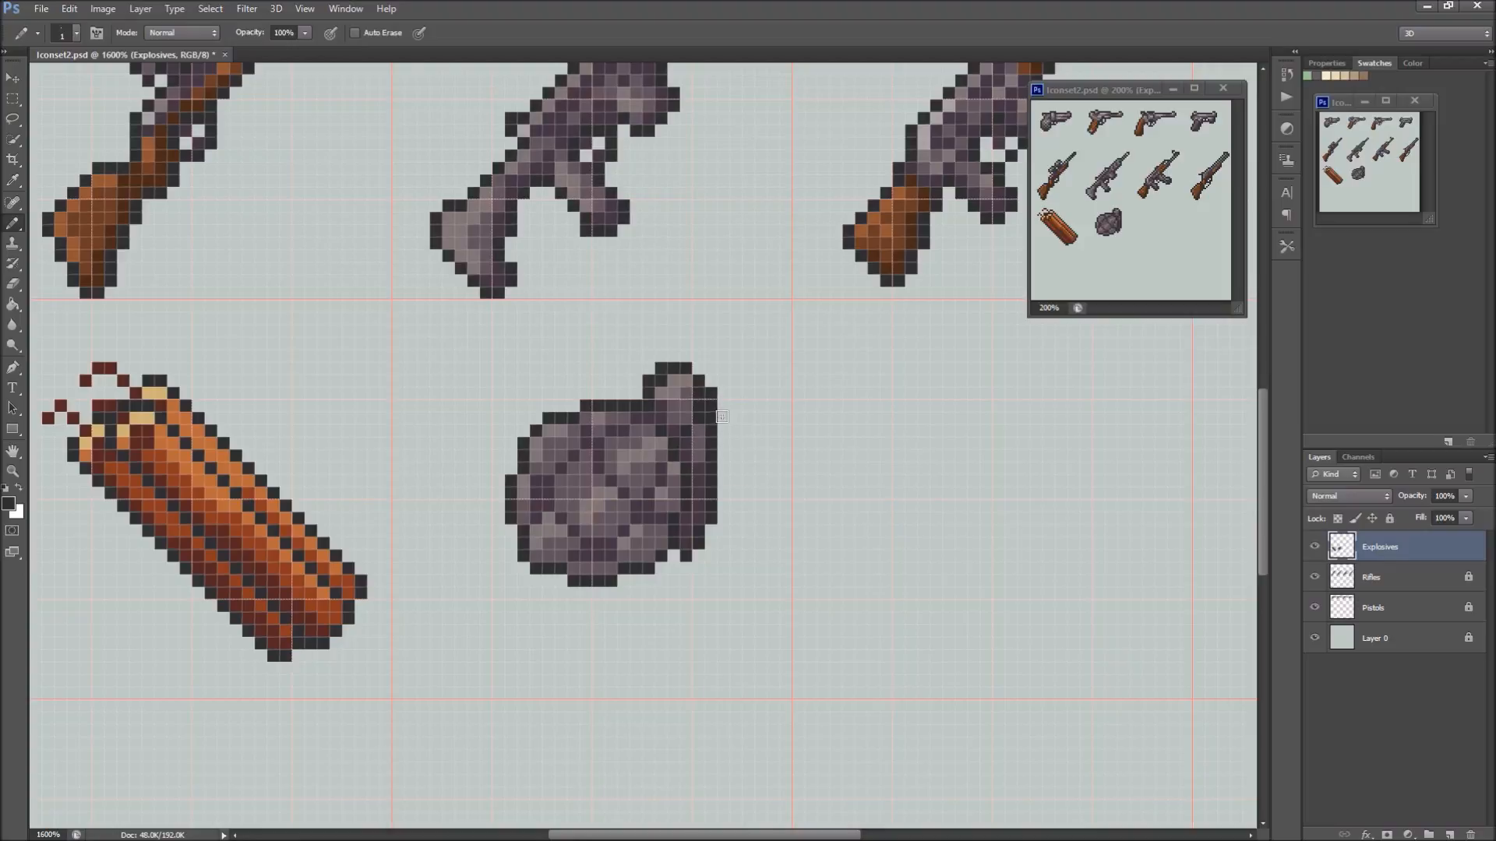
pyautogui.keyDown('alt'); pyautogui.click(676, 379); pyautogui.keyUp('alt')
pyautogui.click(664, 382)
pyautogui.click(661, 368)
# Lighten the central and upper body segments with sampled grey-purple using the Paint Bucket
pyautogui.keyDown('alt'); pyautogui.click(555, 424); pyautogui.keyUp('alt')
pyautogui.press('space')
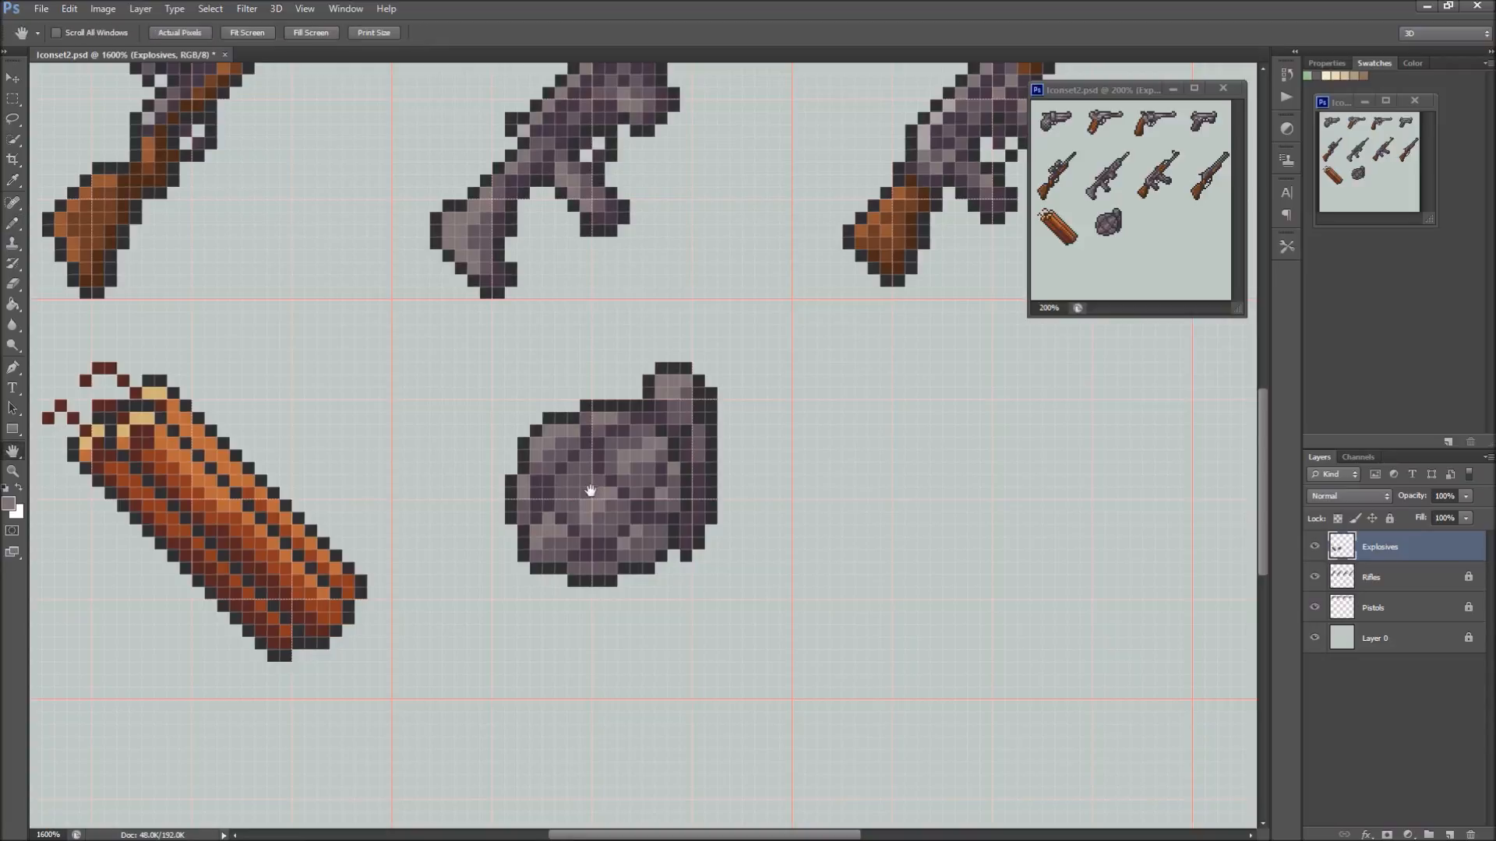
pyautogui.press('g')
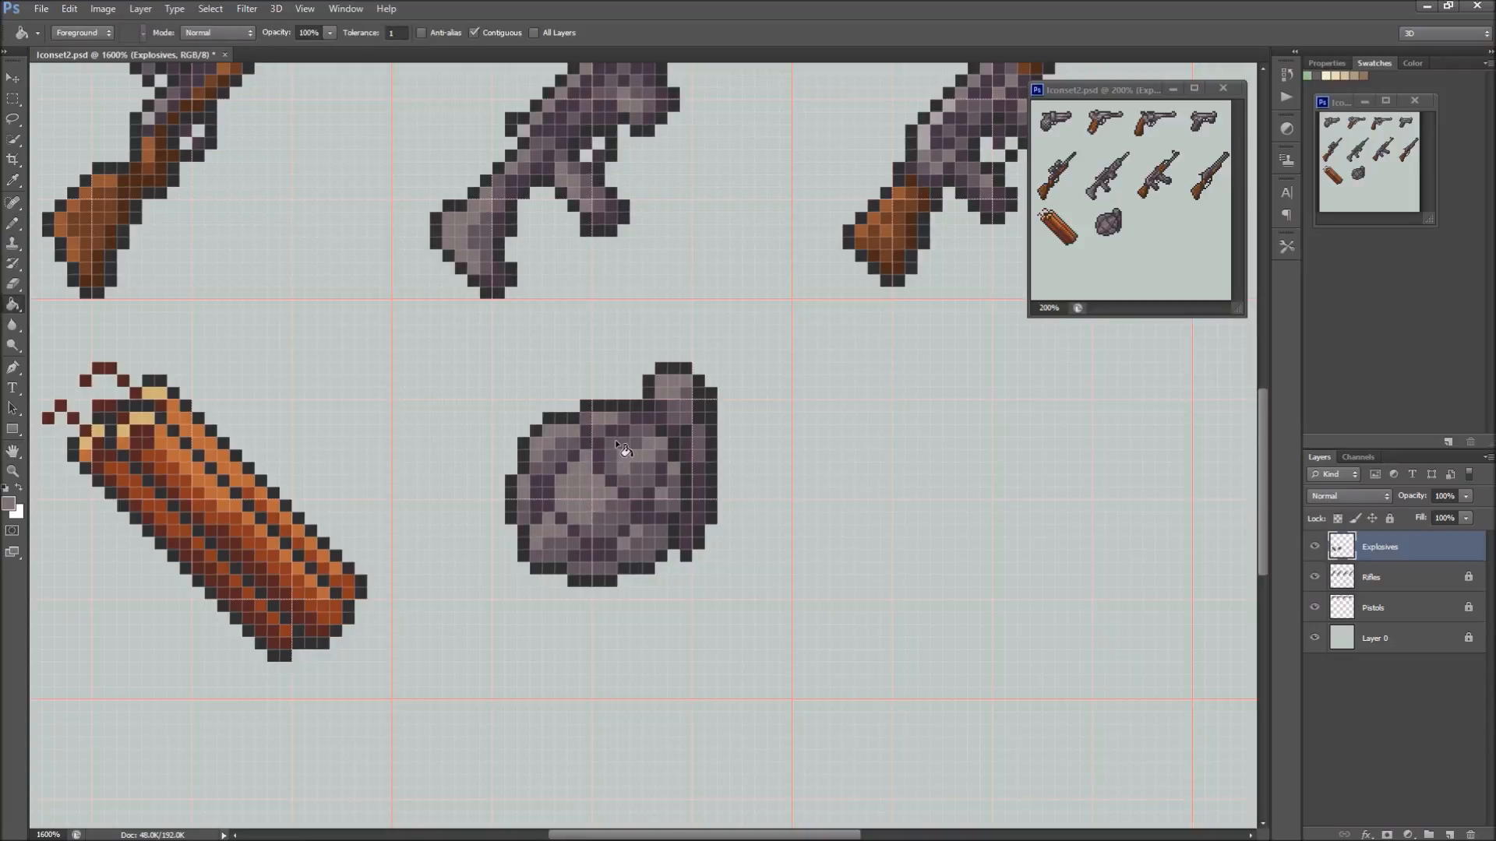
pyautogui.click(615, 441)
pyautogui.press('b')
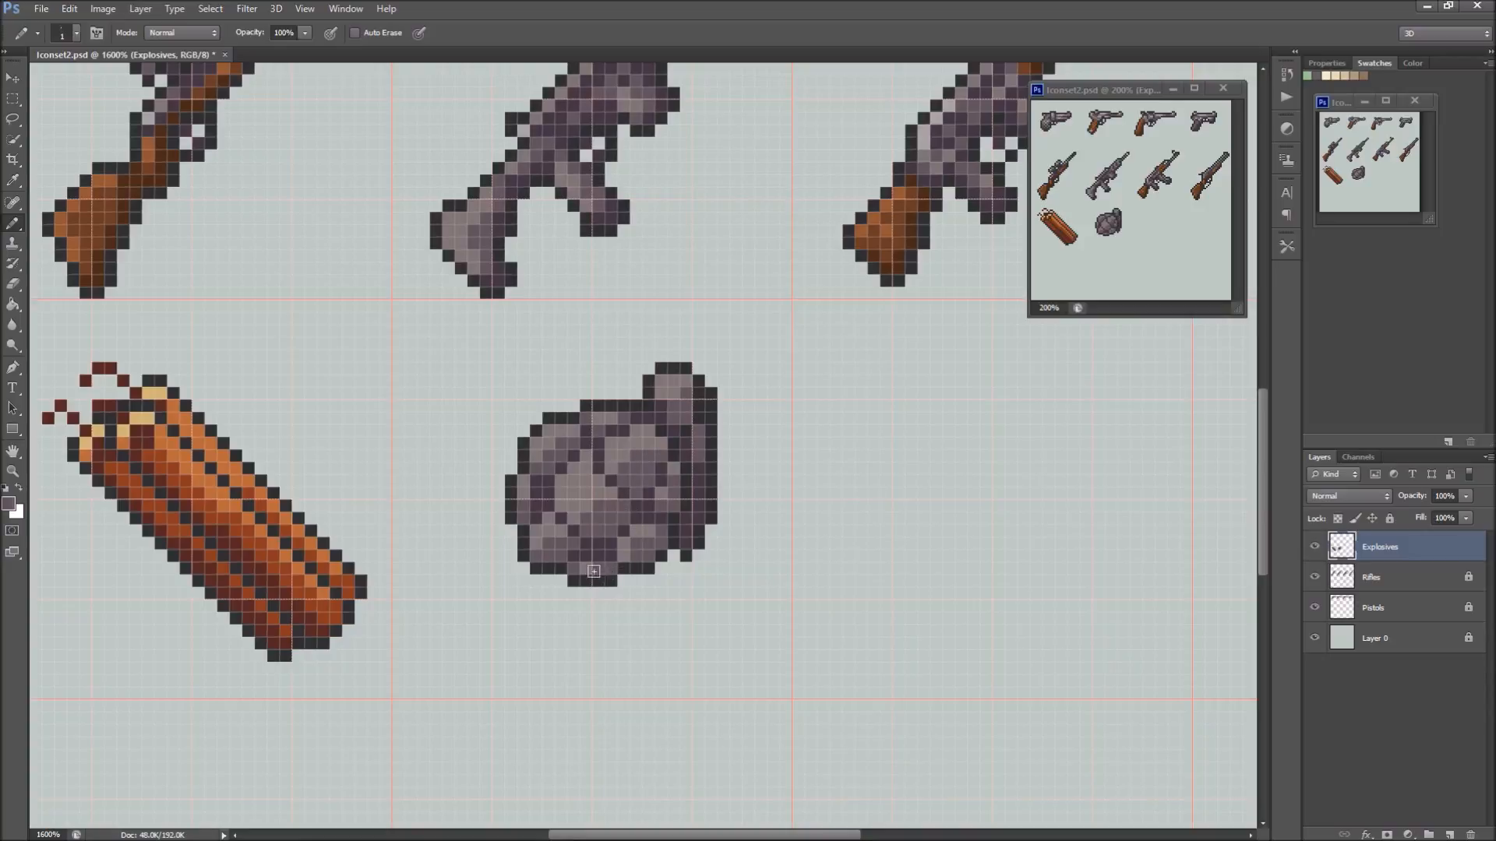
# Sample the pale grey from the rifle and add highlight pixels to the edges of the body segments and the cap
pyautogui.keyDown('alt'); pyautogui.click(527, 122); pyautogui.keyUp('alt')
pyautogui.moveTo(536, 443); pyautogui.dragTo(562, 427)
pyautogui.click(599, 419)
pyautogui.click(610, 454)
pyautogui.click(622, 442)
pyautogui.click(650, 430)
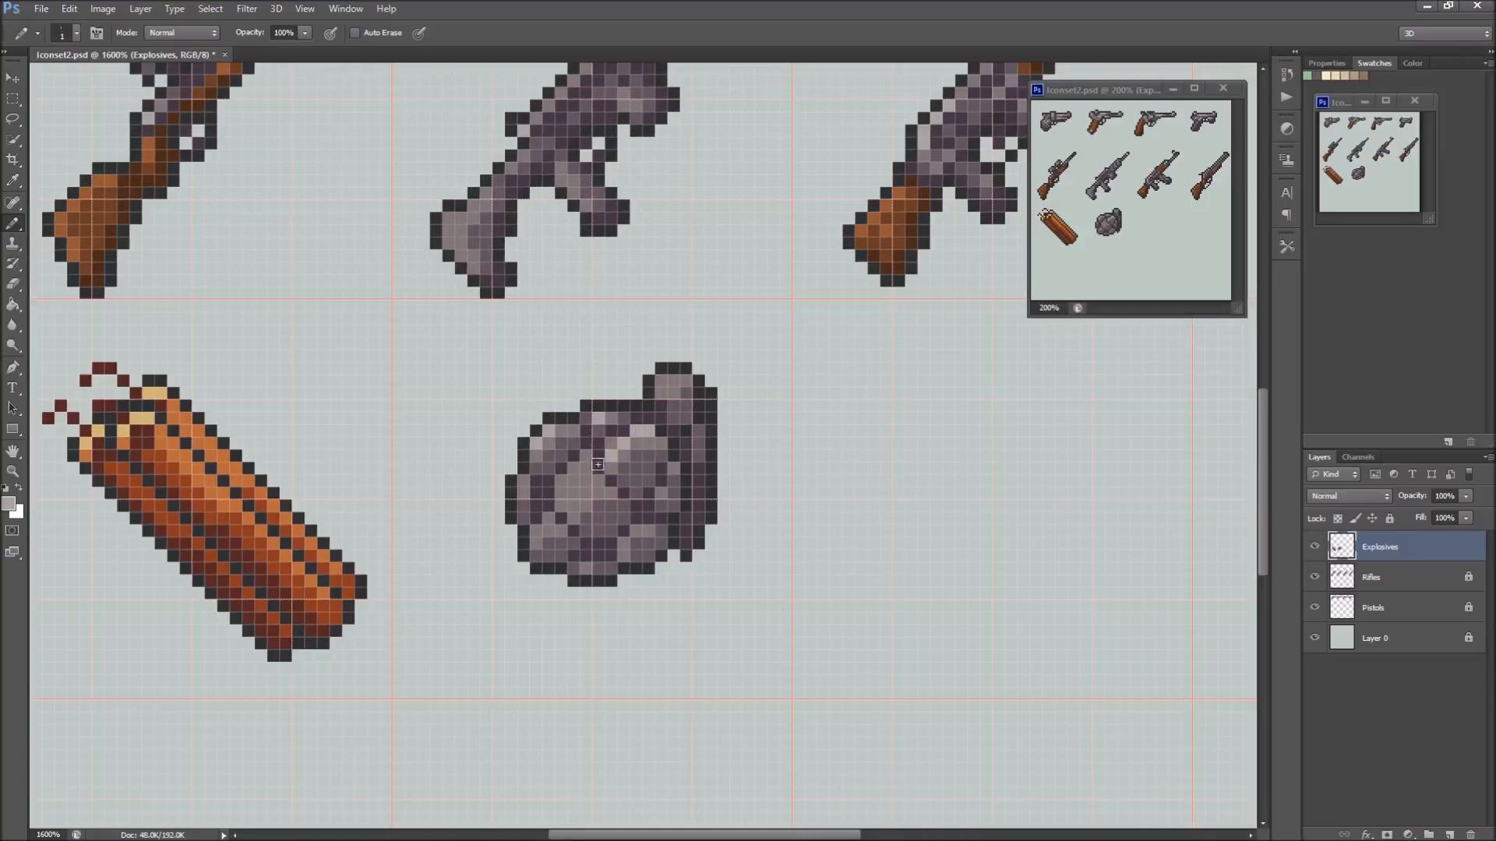
pyautogui.click(574, 481)
pyautogui.click(563, 493)
pyautogui.moveTo(662, 378); pyautogui.dragTo(671, 379)
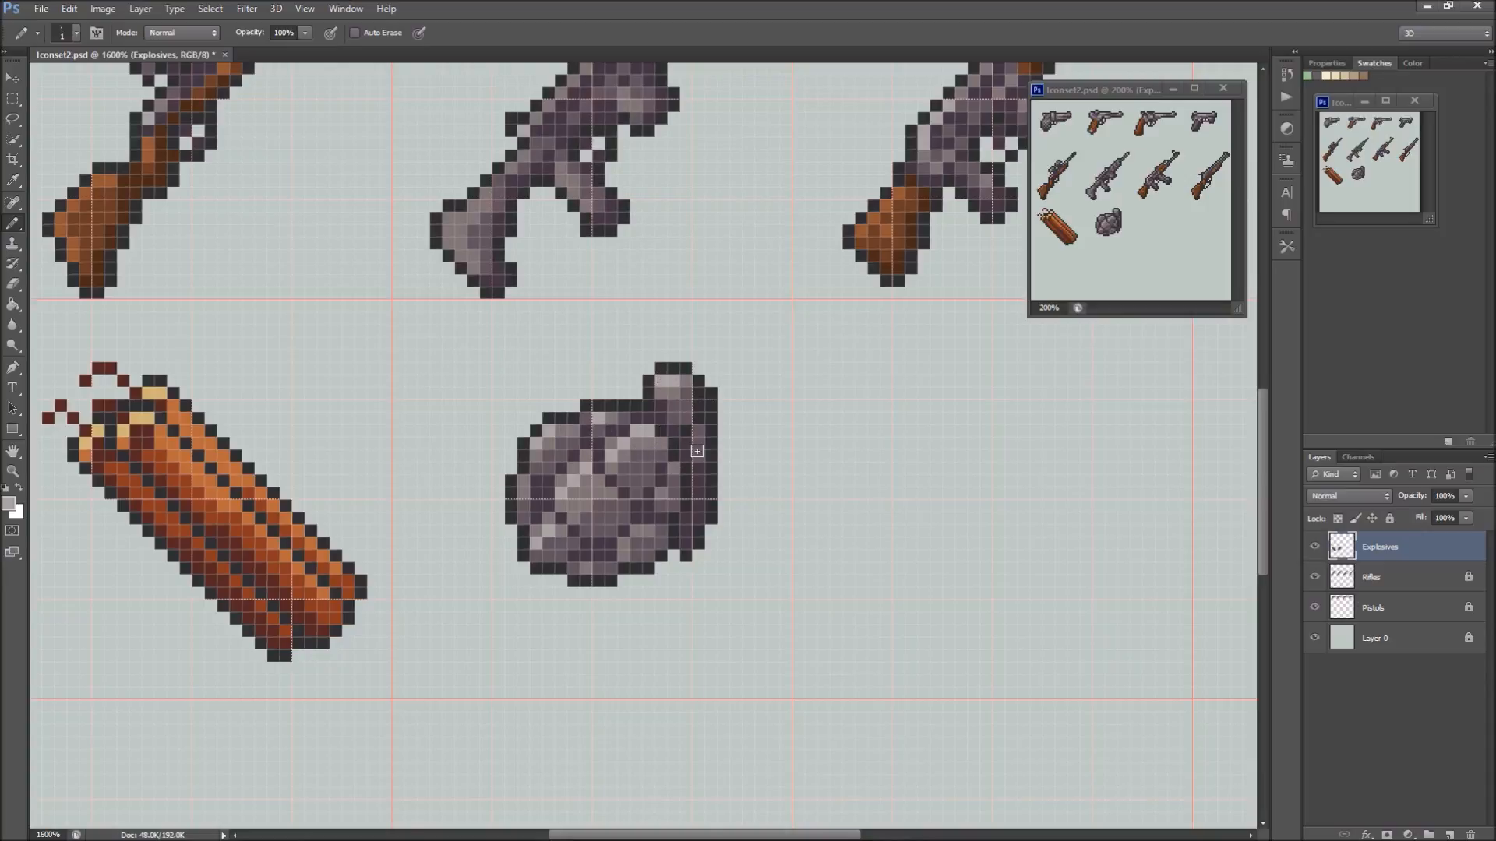
# Touch up the shading on the cap, lever and lower body segments with sampled mid and dark purples
pyautogui.keyDown('alt'); pyautogui.click(677, 394); pyautogui.keyUp('alt')
pyautogui.keyDown('alt'); pyautogui.click(688, 441); pyautogui.keyUp('alt')
pyautogui.keyDown('alt'); pyautogui.click(552, 430); pyautogui.keyUp('alt')
pyautogui.keyDown('alt'); pyautogui.click(642, 529); pyautogui.keyUp('alt')
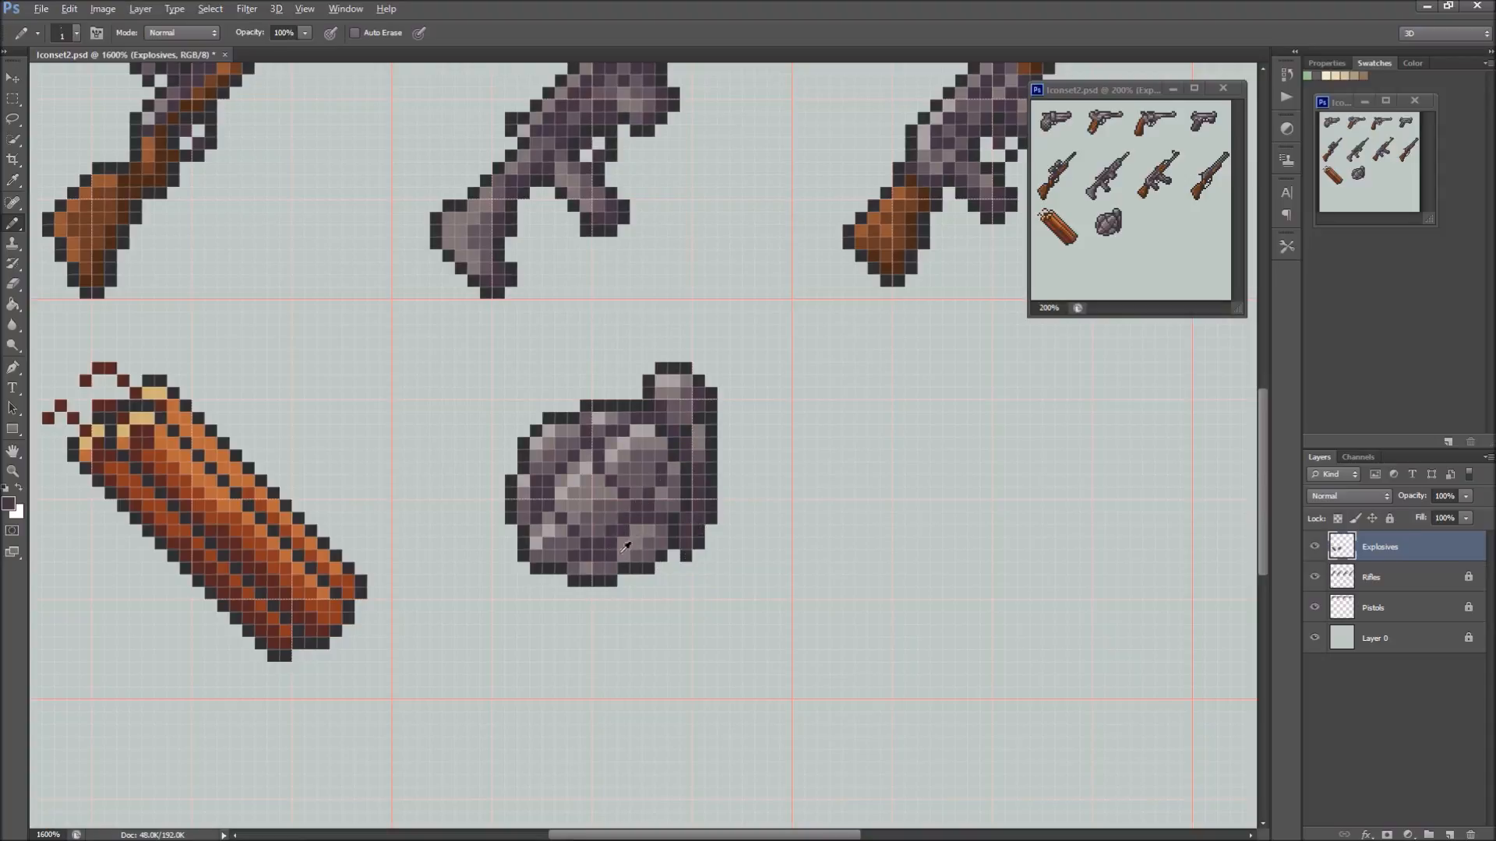
pyautogui.keyDown('alt'); pyautogui.click(651, 550); pyautogui.keyUp('alt')
# Undo the last two strokes and rework the segments along the body's left edge and underside with sampled grey-purple tones
pyautogui.keyDown('alt'); pyautogui.click(525, 501); pyautogui.keyUp('alt')
pyautogui.hotkey('ctrl', 'alt', 'z')
pyautogui.hotkey('ctrl', 'alt', 'z')
pyautogui.keyDown('alt'); pyautogui.click(534, 487); pyautogui.keyUp('alt')
pyautogui.keyDown('alt'); pyautogui.click(519, 512); pyautogui.keyUp('alt')
pyautogui.keyDown('alt'); pyautogui.click(543, 449); pyautogui.keyUp('alt')
pyautogui.click(523, 493)
pyautogui.keyDown('alt'); pyautogui.click(534, 505); pyautogui.keyUp('alt')
pyautogui.click(597, 542)
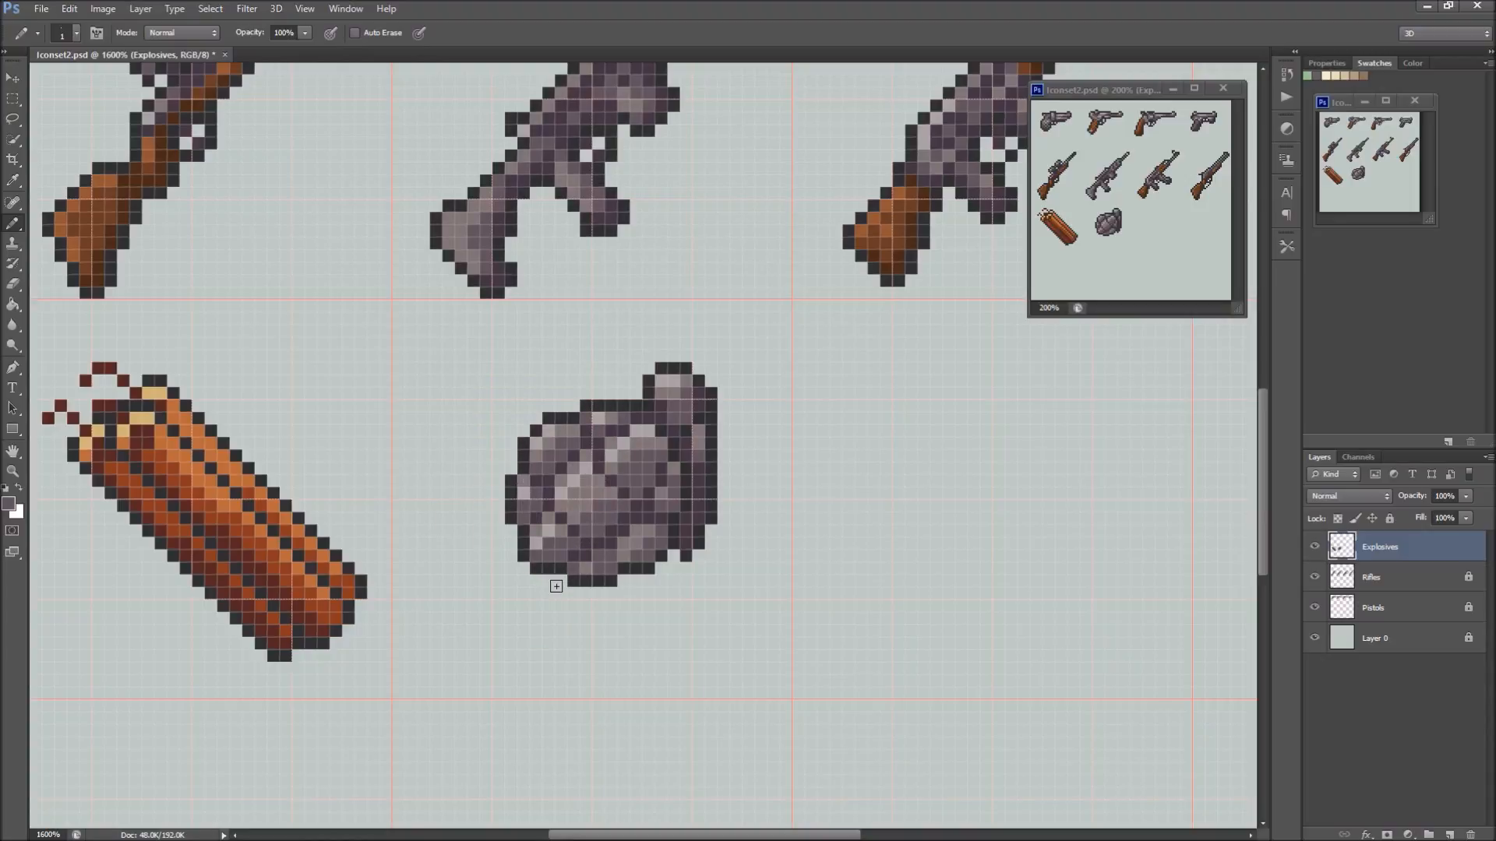
pyautogui.keyDown('alt'); pyautogui.click(543, 461); pyautogui.keyUp('alt')
# Select the grenade's upper-right part in a stepped marquee, including cap and lever, move it one pixel up and right, and deselect
pyautogui.press('m')
pyautogui.moveTo(532, 350); pyautogui.dragTo(648, 418)
pyautogui.click(618, 357)
pyautogui.moveTo(530, 374); pyautogui.dragTo(727, 448)
pyautogui.moveTo(632, 340); pyautogui.dragTo(742, 561)
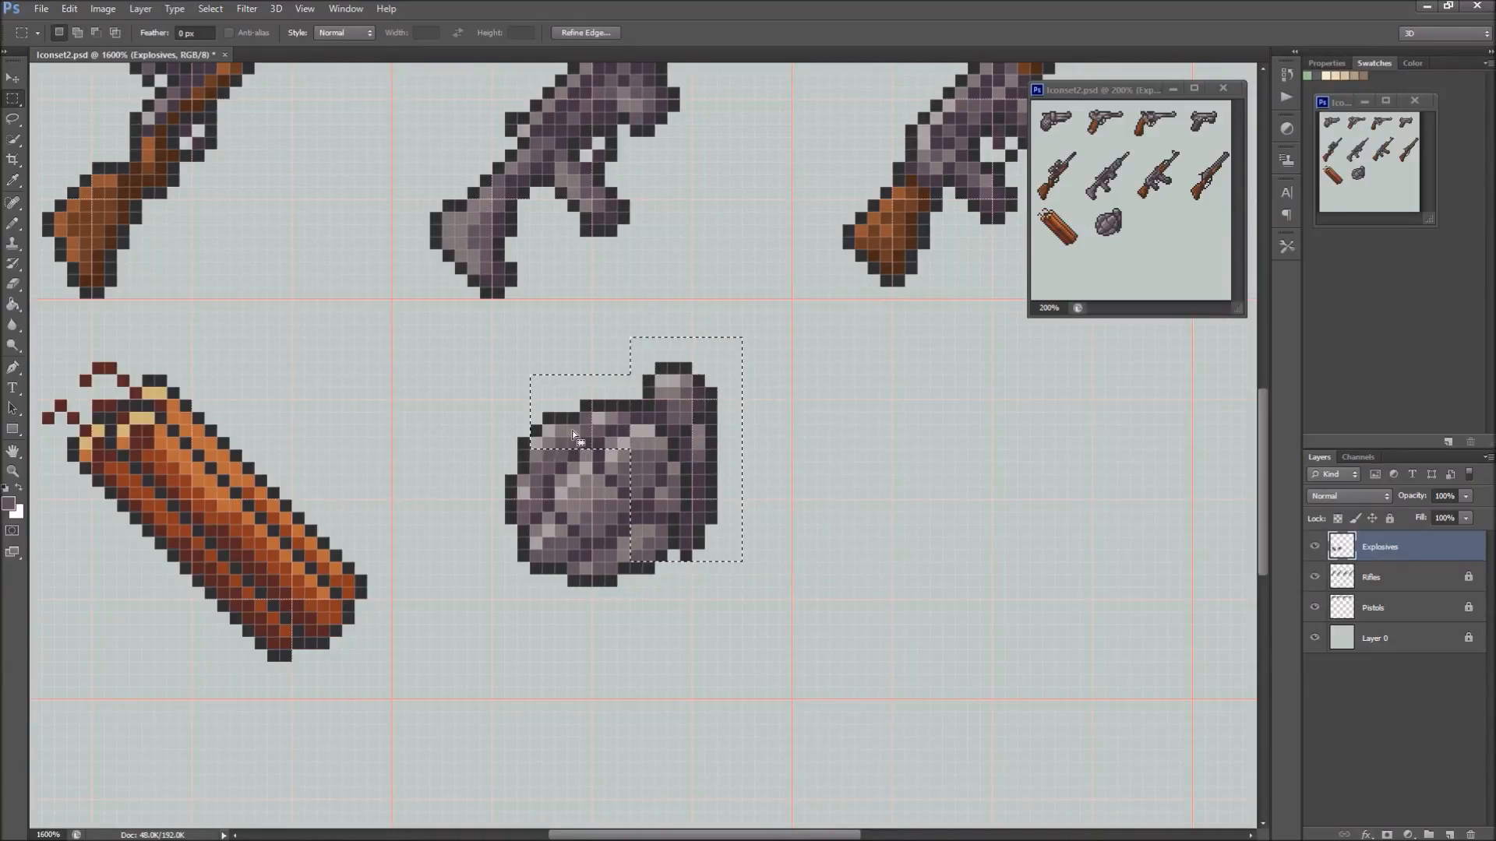
pyautogui.moveTo(573, 434); pyautogui.dragTo(642, 511)
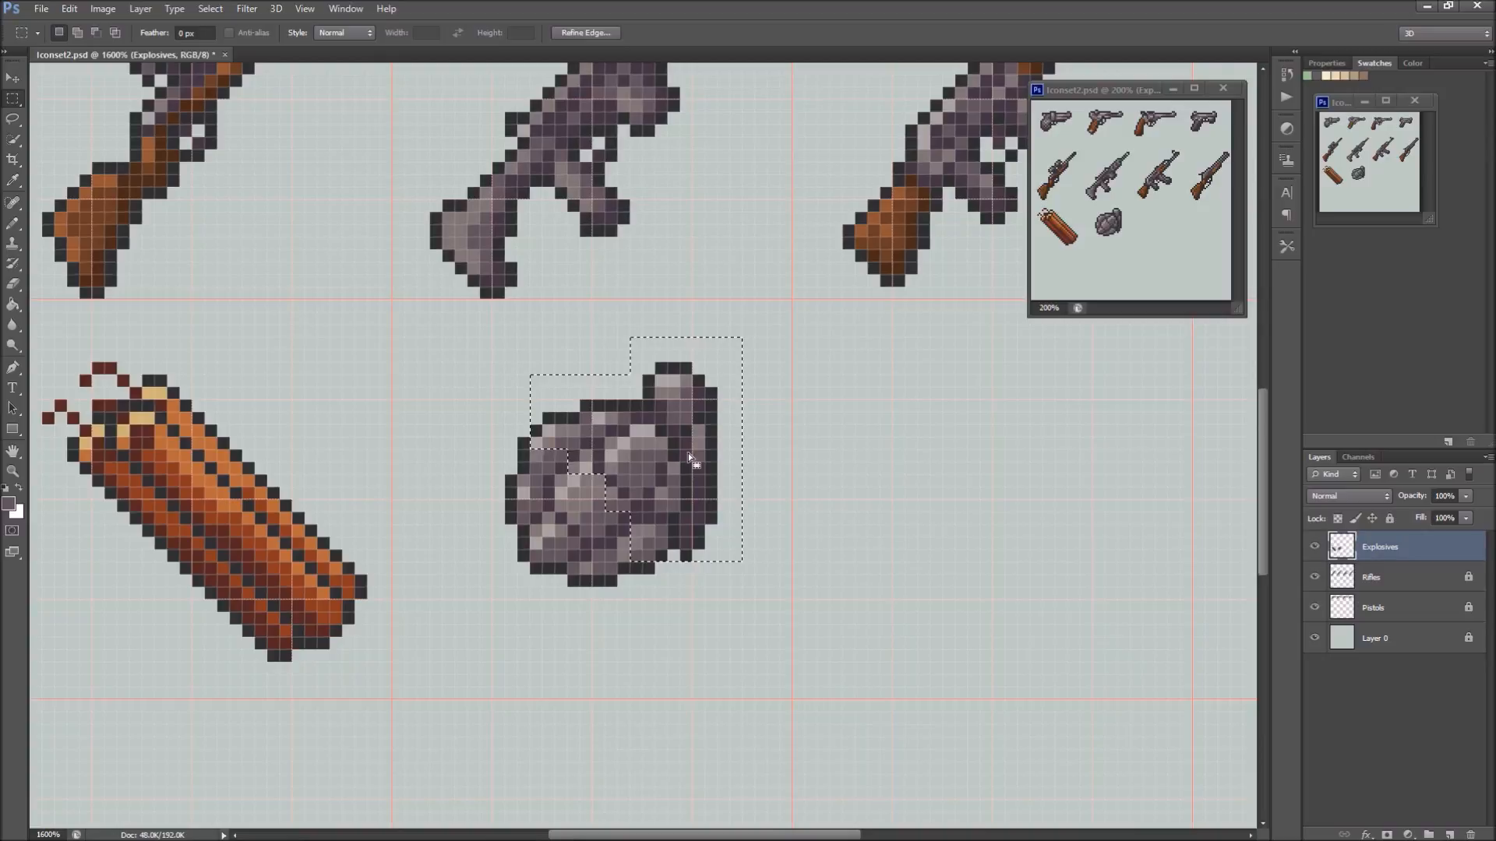
pyautogui.press('v')
pyautogui.press('Up')
pyautogui.press('Right')
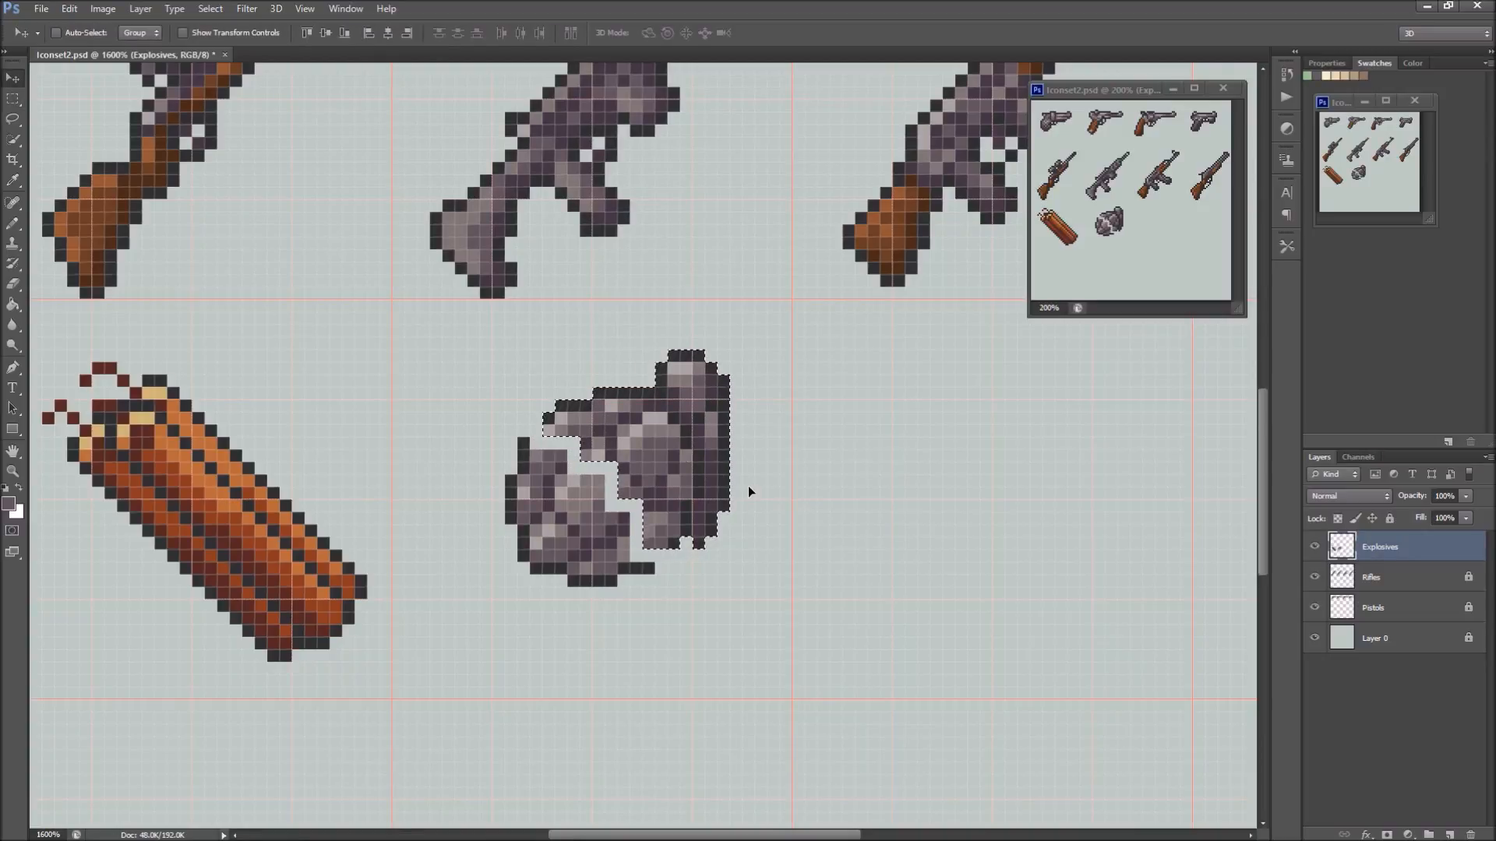
pyautogui.press('m')
pyautogui.hotkey('ctrl', 'd')
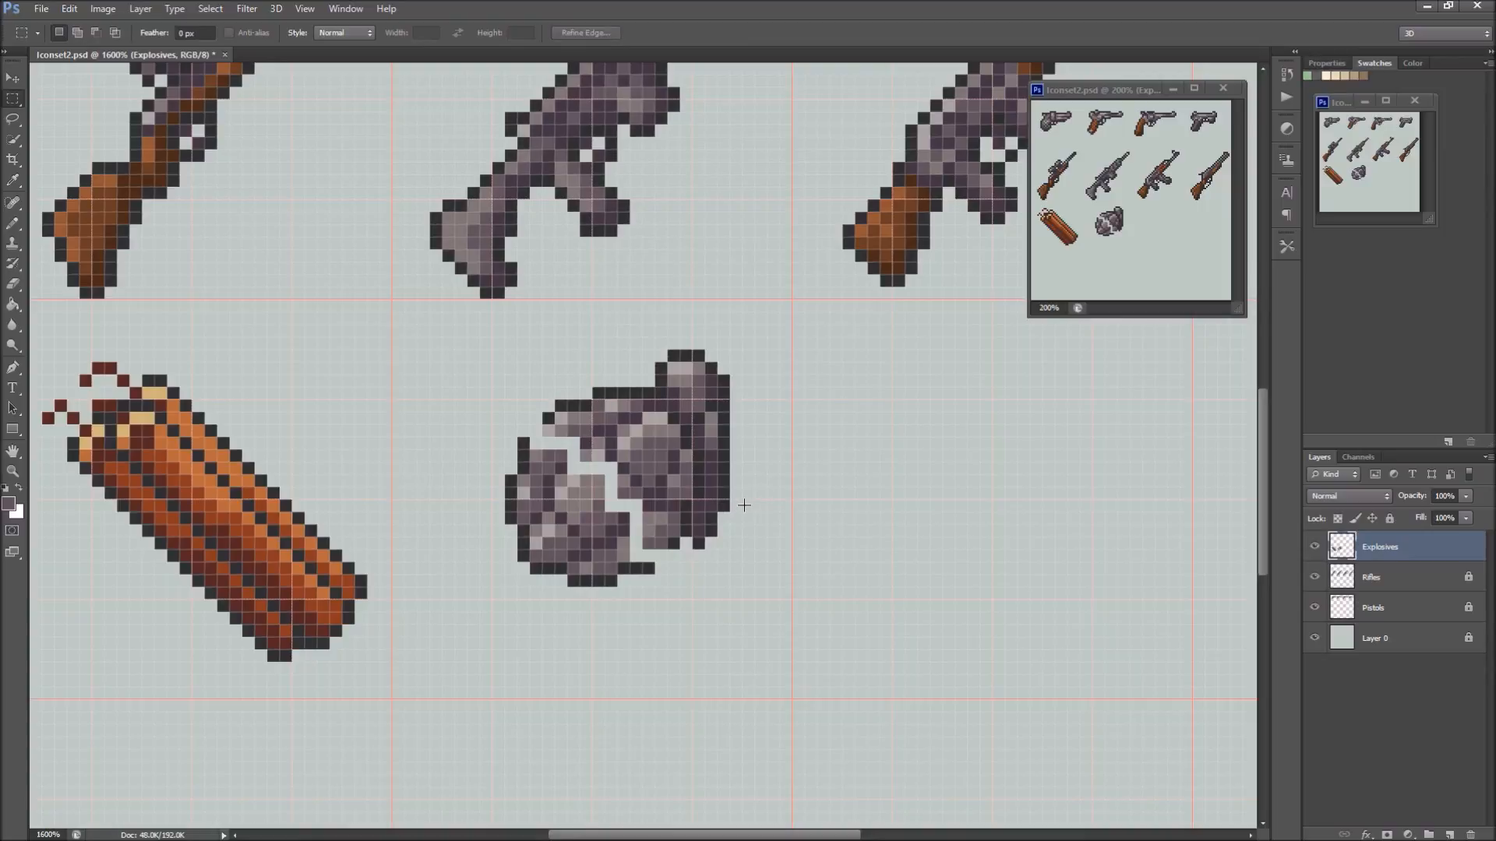
# Close the gap in the grenade's upper-left outline with dark outline pixels using the Pencil tool
pyautogui.press('b')
pyautogui.keyDown('alt'); pyautogui.click(550, 416); pyautogui.keyUp('alt')
pyautogui.click(535, 431)
# Fill the gap across the middle of the body by extending the dark purple groove and the light central segment
pyautogui.keyDown('alt'); pyautogui.click(585, 446); pyautogui.keyUp('alt')
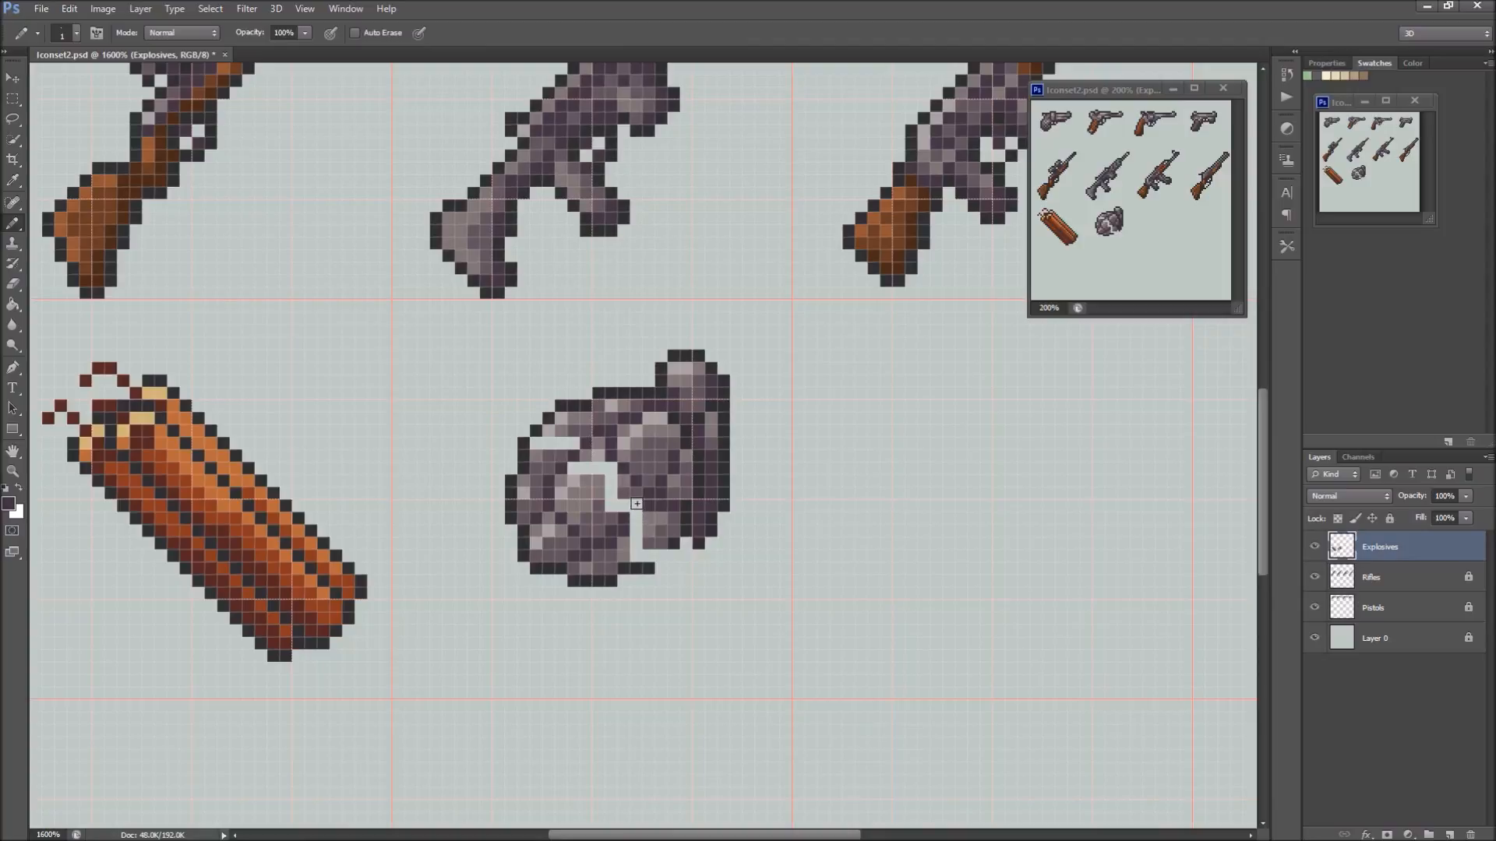
pyautogui.keyDown('alt'); pyautogui.click(600, 457); pyautogui.keyUp('alt')
pyautogui.click(586, 468)
pyautogui.keyDown('alt'); pyautogui.click(588, 453); pyautogui.keyUp('alt')
pyautogui.click(575, 468)
pyautogui.keyDown('alt'); pyautogui.click(593, 499); pyautogui.keyUp('alt')
pyautogui.click(599, 469)
pyautogui.click(610, 480)
pyautogui.click(610, 492)
pyautogui.click(609, 470)
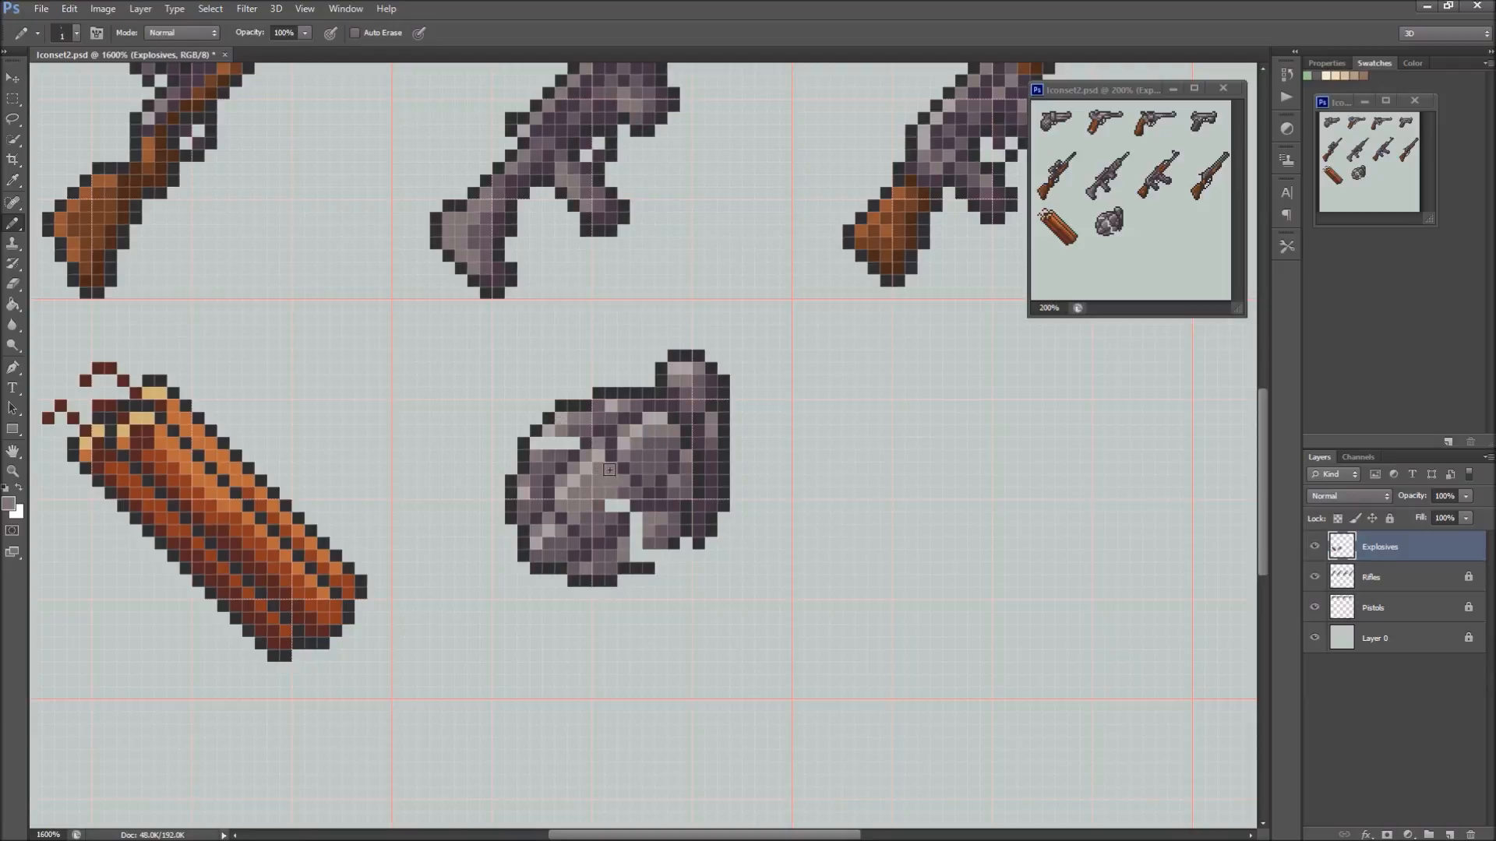
pyautogui.keyDown('alt'); pyautogui.click(624, 493); pyautogui.keyUp('alt')
pyautogui.click(621, 505)
pyautogui.click(610, 505)
# Redraw the missing lower-right outline and fill the gap beside the lower segments with sampled purple tones
pyautogui.keyDown('alt'); pyautogui.click(650, 569); pyautogui.keyUp('alt')
pyautogui.click(664, 553)
pyautogui.keyDown('alt'); pyautogui.click(667, 539); pyautogui.keyUp('alt')
pyautogui.click(645, 553)
pyautogui.keyDown('alt'); pyautogui.click(653, 518); pyautogui.keyUp('alt')
pyautogui.moveTo(636, 516); pyautogui.dragTo(631, 540)
pyautogui.keyDown('alt'); pyautogui.click(662, 533); pyautogui.keyUp('alt')
pyautogui.click(648, 532)
pyautogui.click(639, 544)
pyautogui.click(637, 517)
pyautogui.click(626, 554)
pyautogui.click(622, 543)
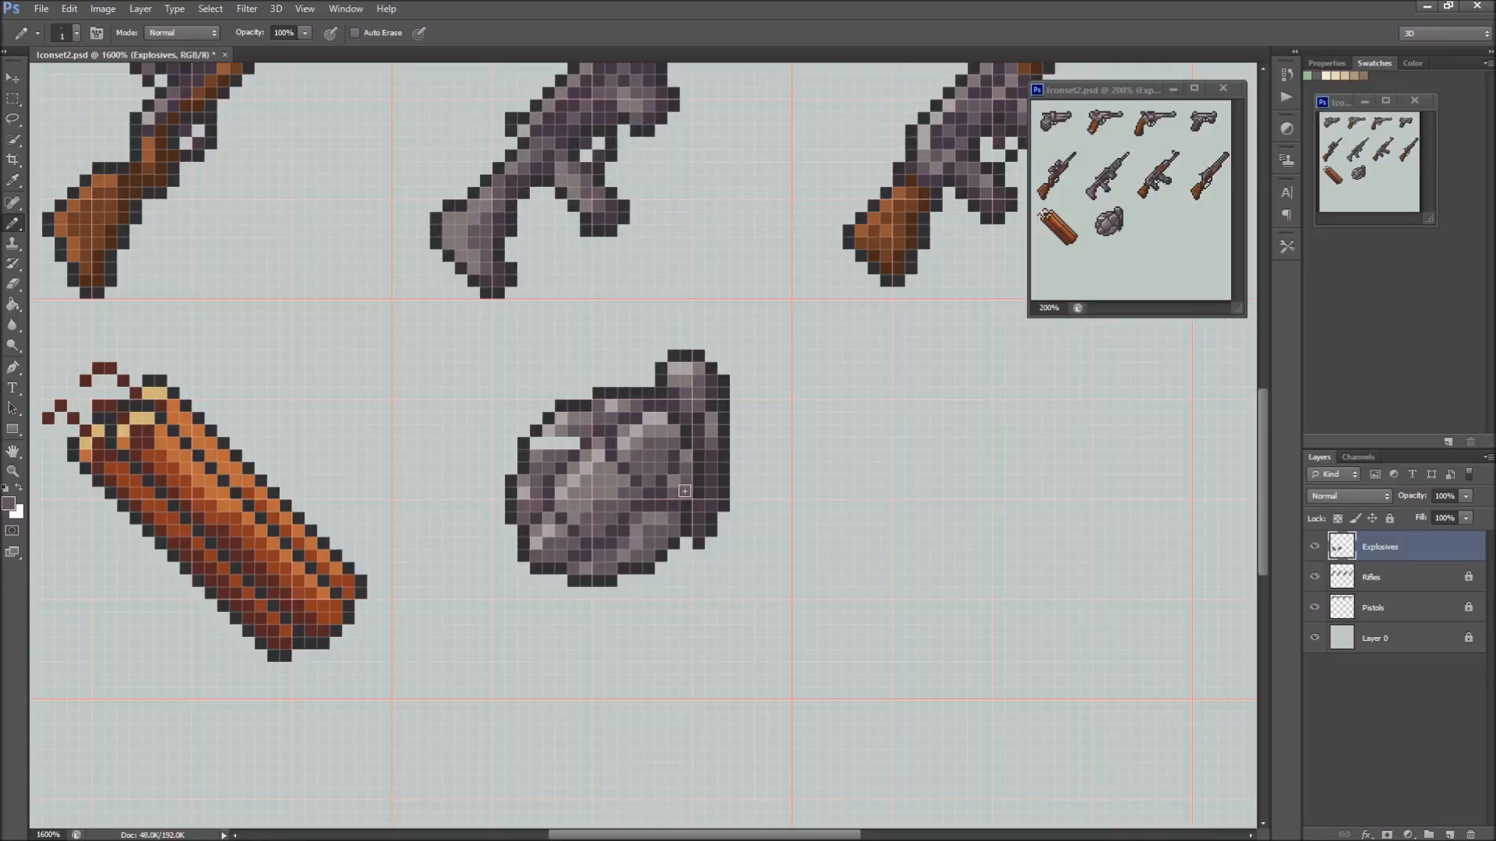
# Fill the remaining gap in the upper-left body segment with sampled grey-purple shades
pyautogui.keyDown('alt'); pyautogui.click(555, 431); pyautogui.keyUp('alt')
pyautogui.keyDown('alt'); pyautogui.click(567, 430); pyautogui.keyUp('alt')
pyautogui.click(562, 443)
pyautogui.keyDown('alt'); pyautogui.click(555, 428); pyautogui.keyUp('alt')
pyautogui.click(562, 443)
pyautogui.click(549, 443)
# Refine the dark grooves and the shading of the lower-right and top body segments with sampled purples
pyautogui.keyDown('alt'); pyautogui.click(620, 556); pyautogui.keyUp('alt')
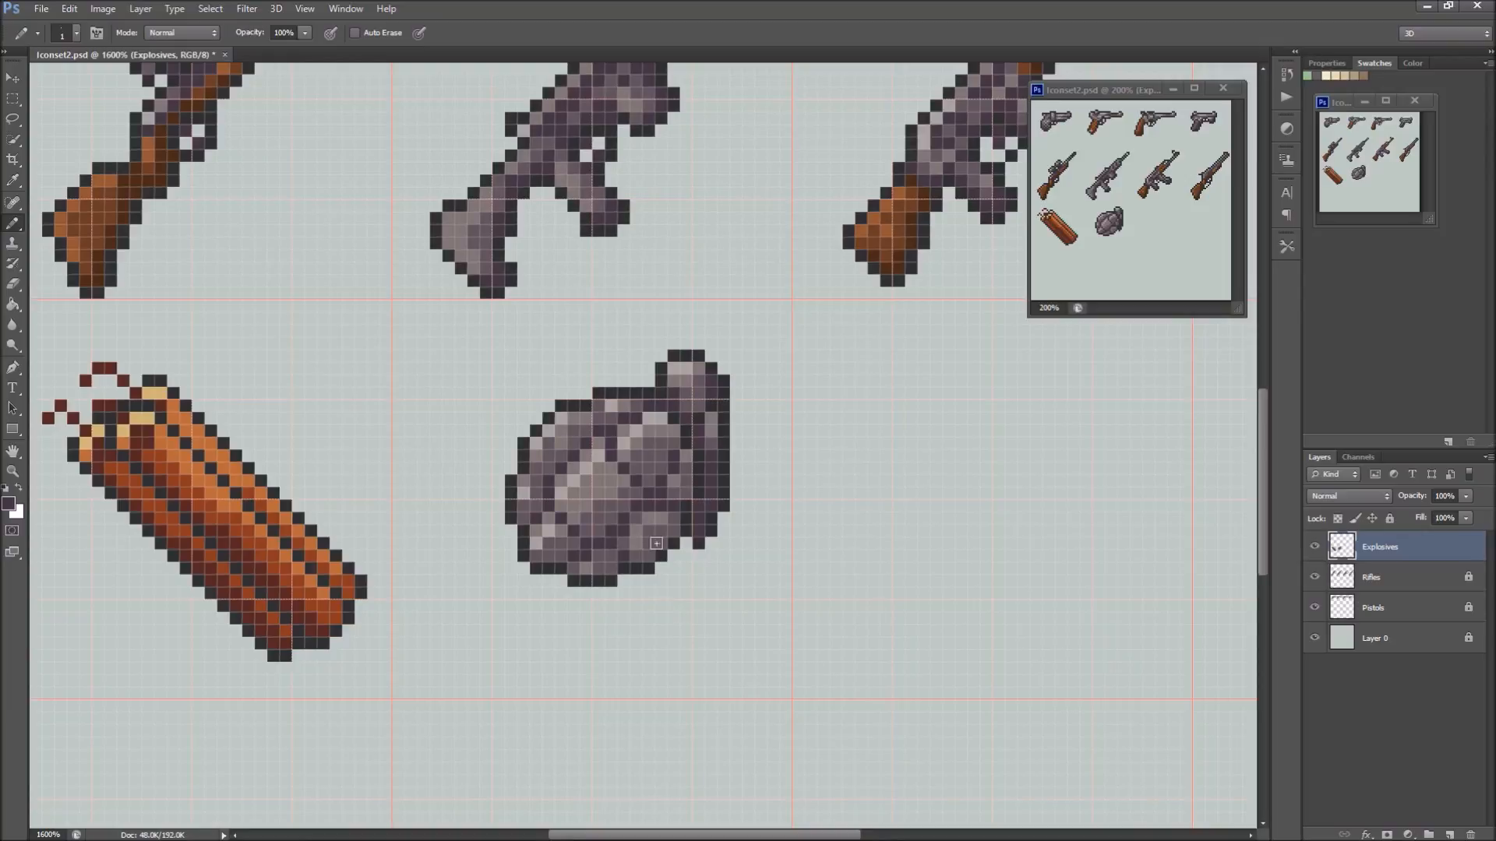
pyautogui.keyDown('alt'); pyautogui.click(659, 516); pyautogui.keyUp('alt')
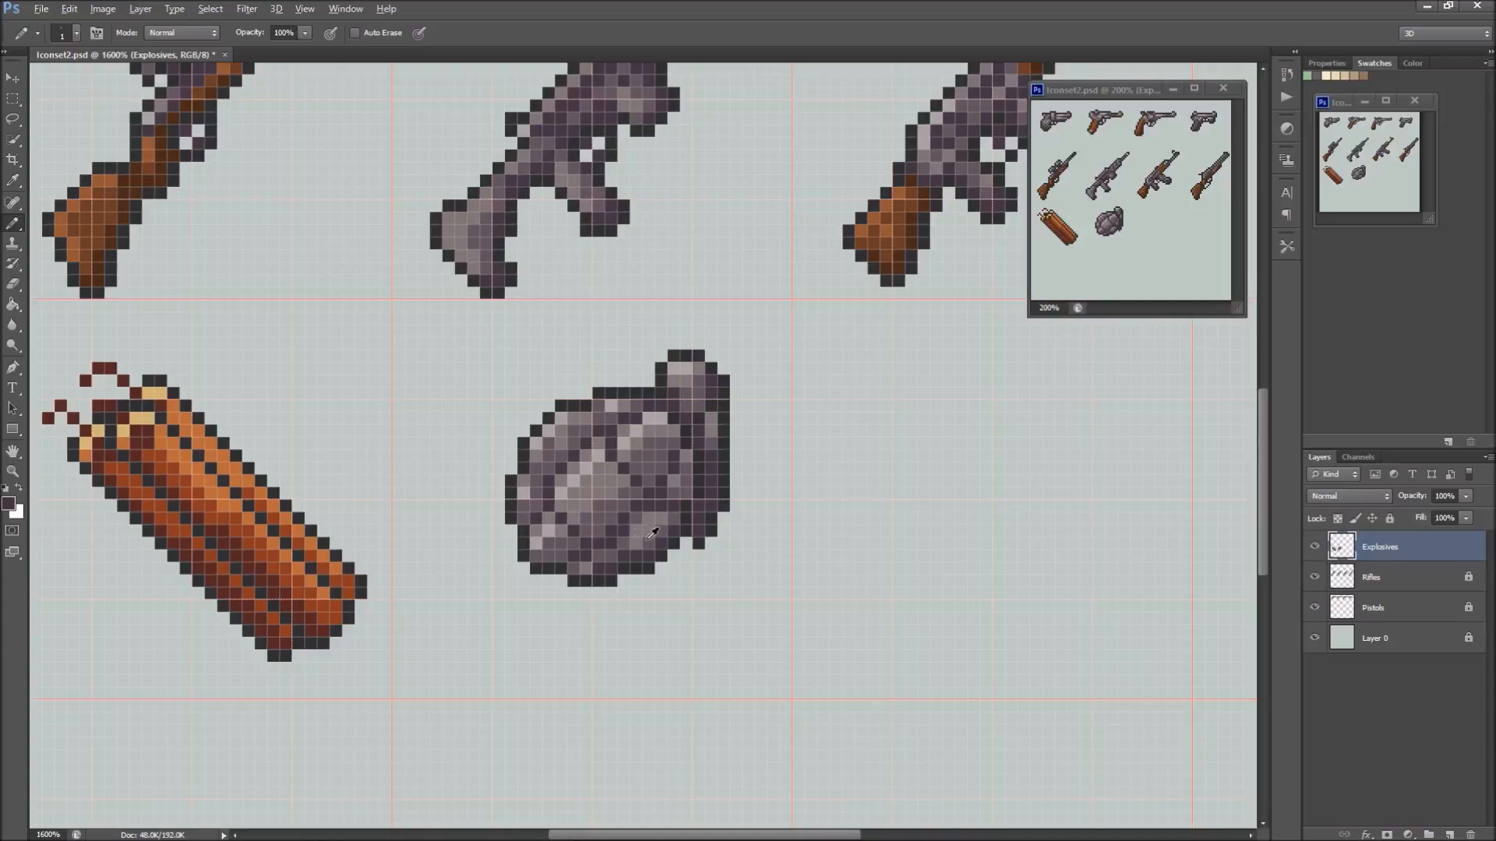
pyautogui.keyDown('alt'); pyautogui.click(621, 543); pyautogui.keyUp('alt')
pyautogui.click(626, 533)
pyautogui.keyDown('alt'); pyautogui.click(643, 533); pyautogui.keyUp('alt')
pyautogui.keyDown('alt'); pyautogui.click(656, 543); pyautogui.keyUp('alt')
pyautogui.moveTo(649, 536); pyautogui.dragTo(637, 543)
pyautogui.keyDown('alt'); pyautogui.click(604, 426); pyautogui.keyUp('alt')
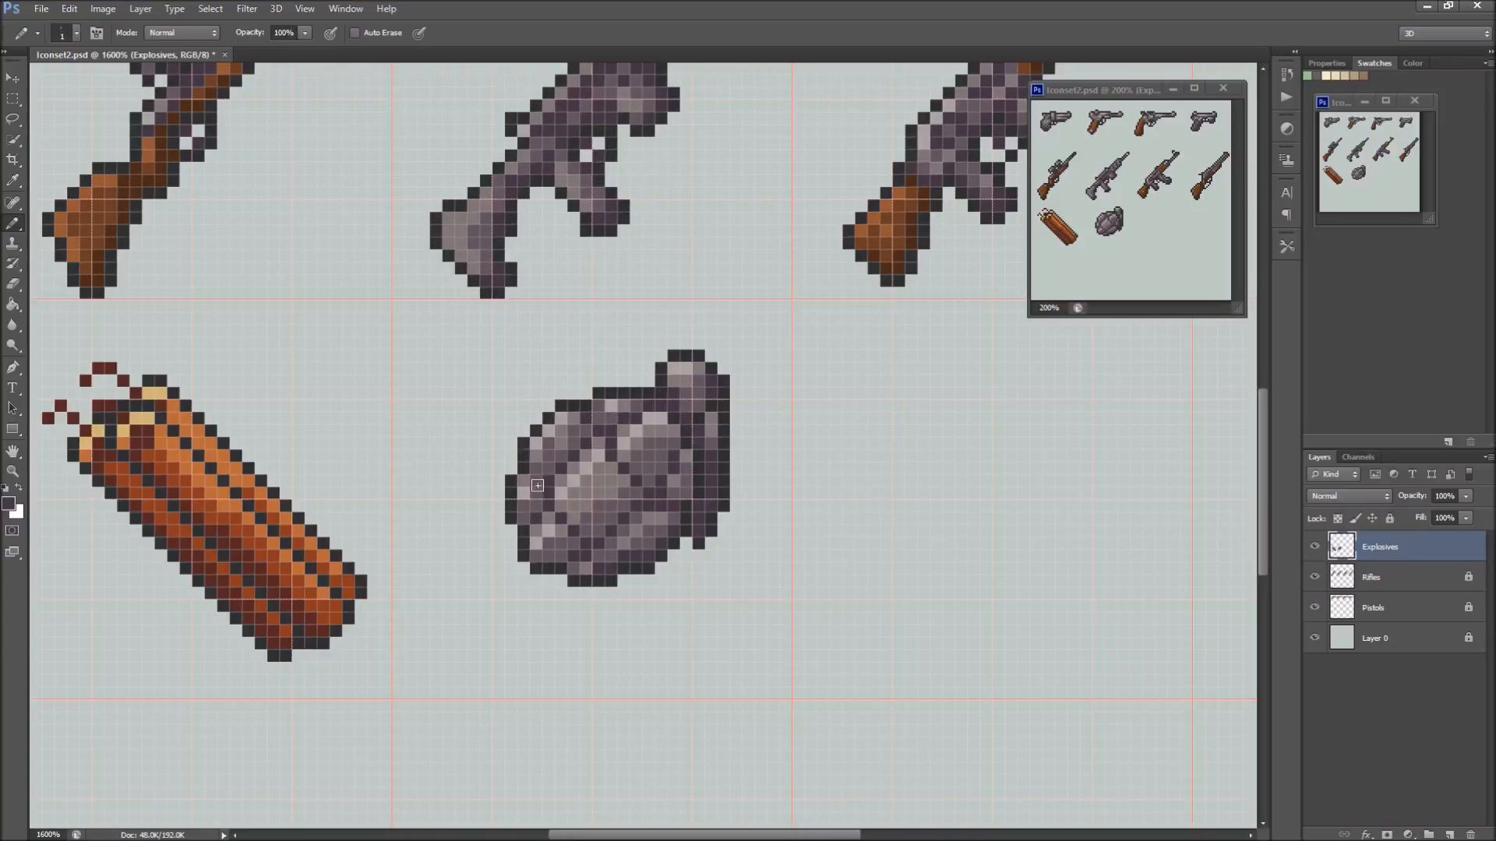